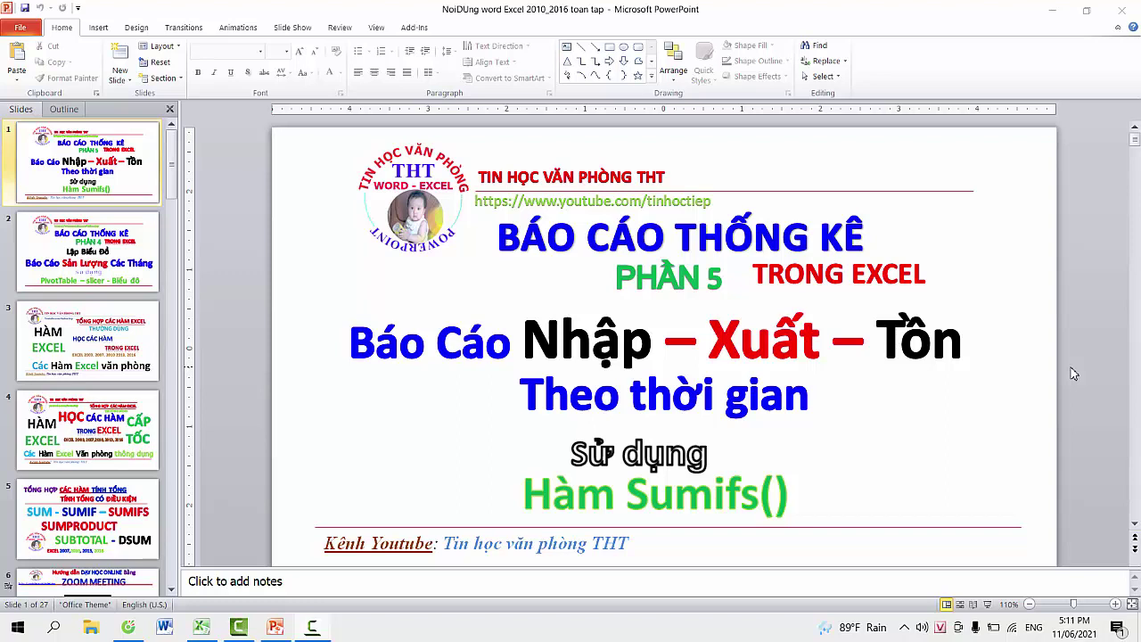
Switch from the PowerPoint presentation to the QuanLyBanHang Excel workbook.
{"action": "key", "text": "alt+Tab"}
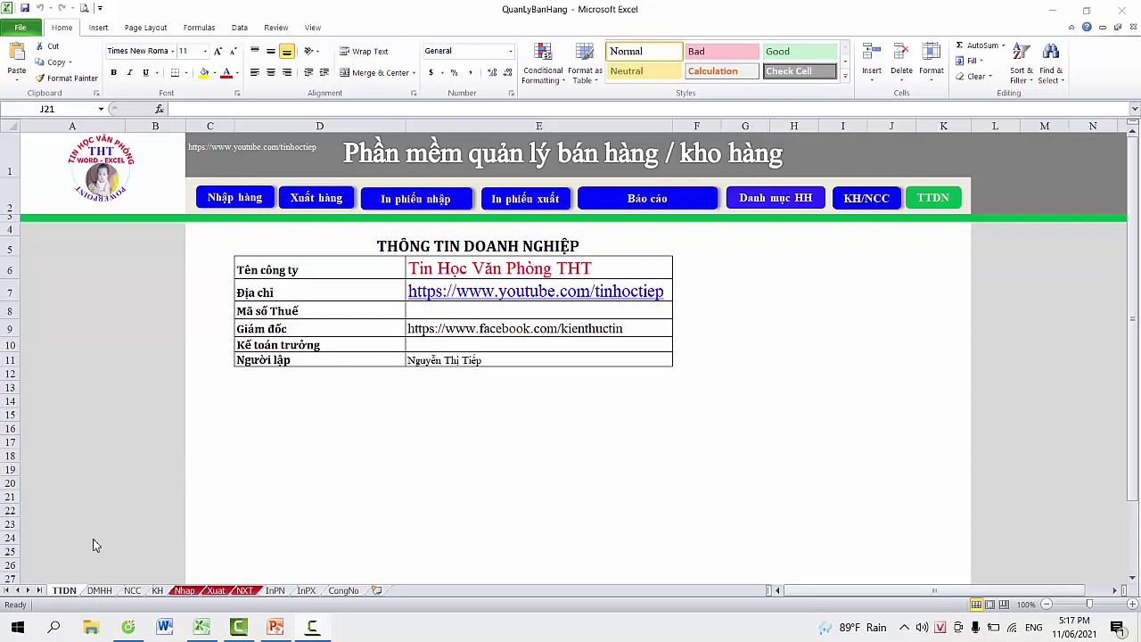
Highlight the company information table on the TTDN sheet.
{"action": "left_click", "coordinate": [71, 592]}
{"action": "left_click_drag", "start_coordinate": [318, 243], "coordinate": [645, 380]}
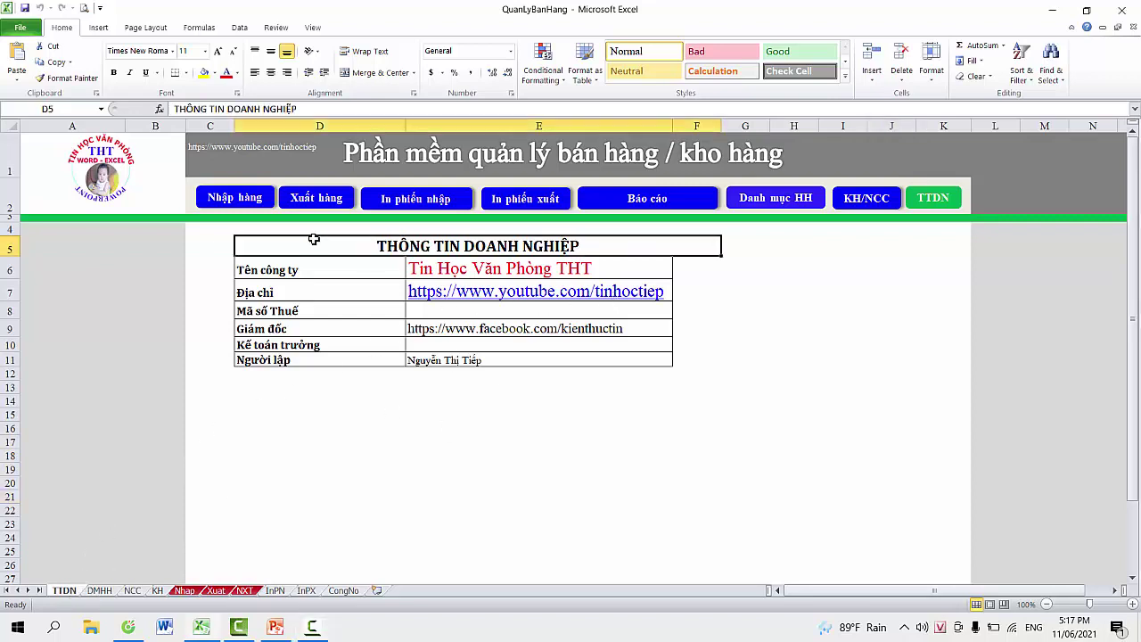
{"action": "left_click", "coordinate": [647, 413]}
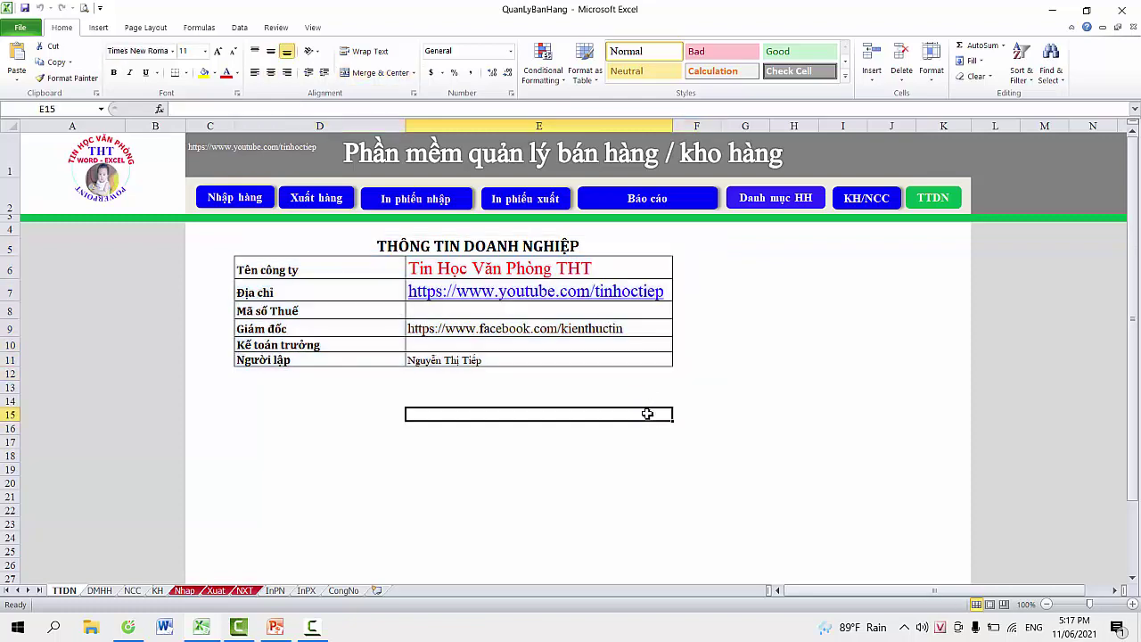
On the DMHH sheet, highlight the Mã hàng item codes and item names.
{"action": "left_click", "coordinate": [102, 592]}
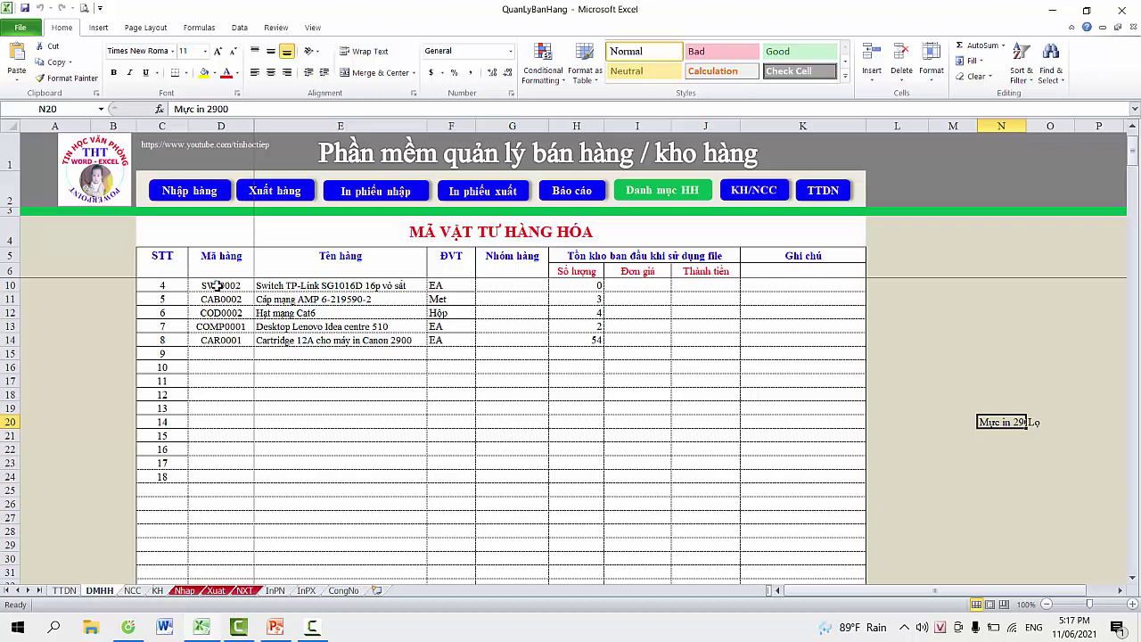
{"action": "left_click_drag", "start_coordinate": [218, 285], "coordinate": [213, 478]}
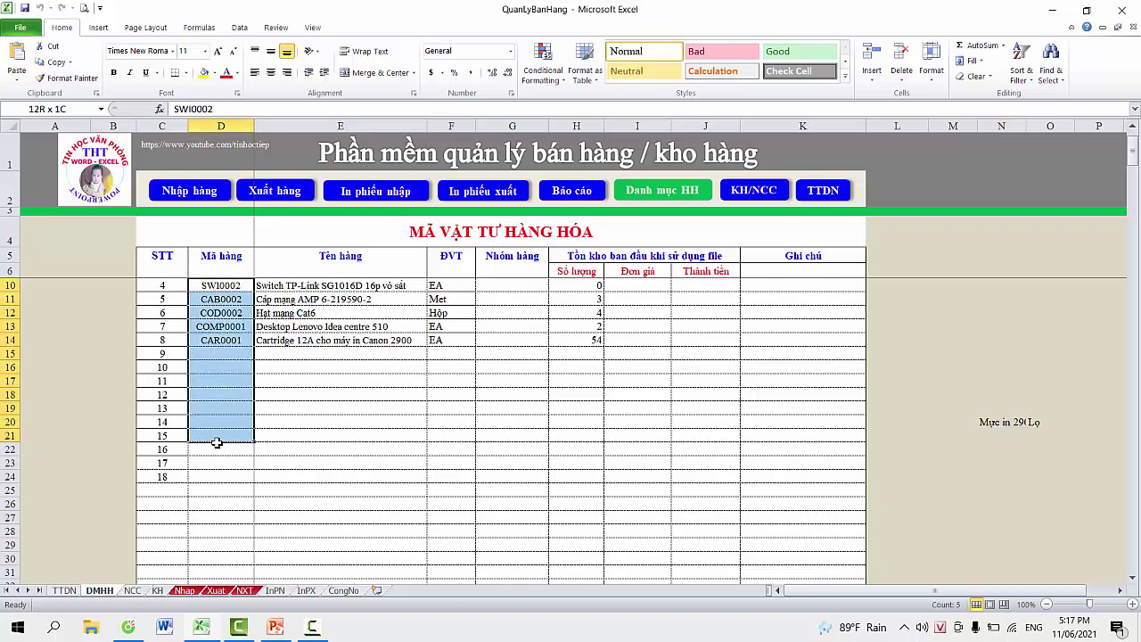
{"action": "left_click", "coordinate": [287, 473]}
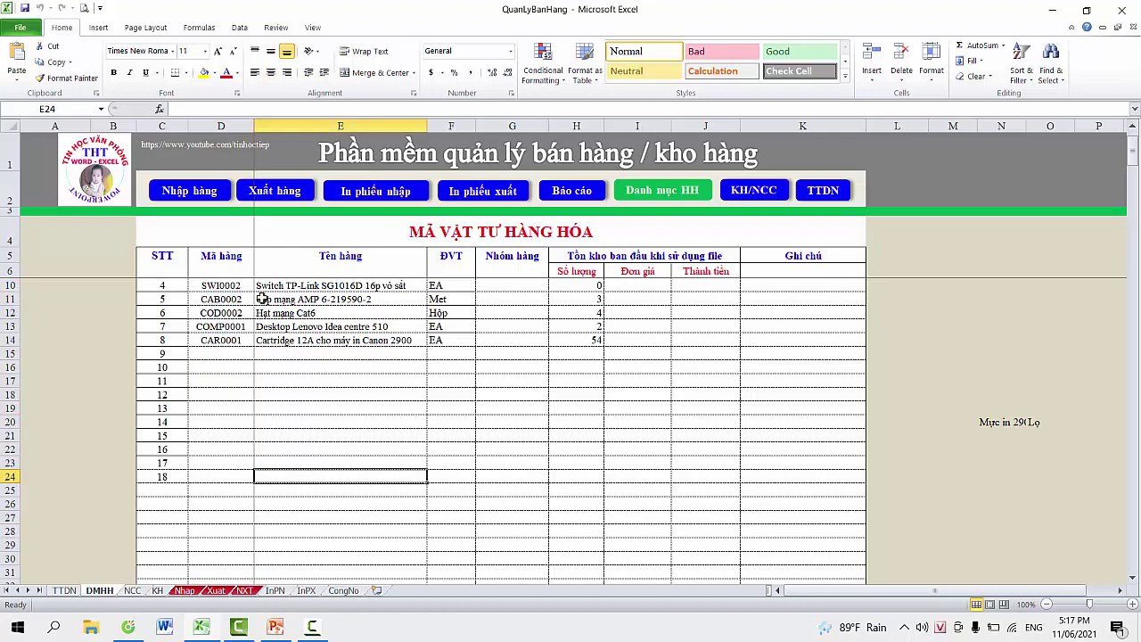
{"action": "mouse_move", "coordinate": [239, 285]}
{"action": "left_mouse_down"}
{"action": "mouse_move", "coordinate": [219, 368]}
{"action": "mouse_move", "coordinate": [450, 472]}
{"action": "left_mouse_up"}
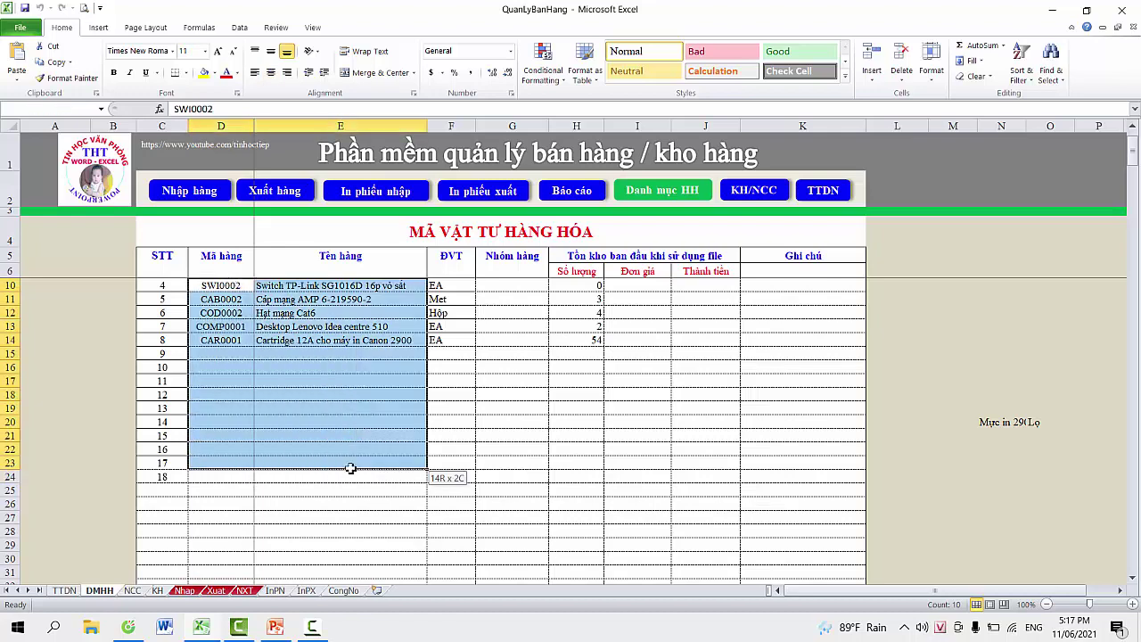
{"action": "left_click", "coordinate": [458, 461]}
{"action": "left_click", "coordinate": [474, 296]}
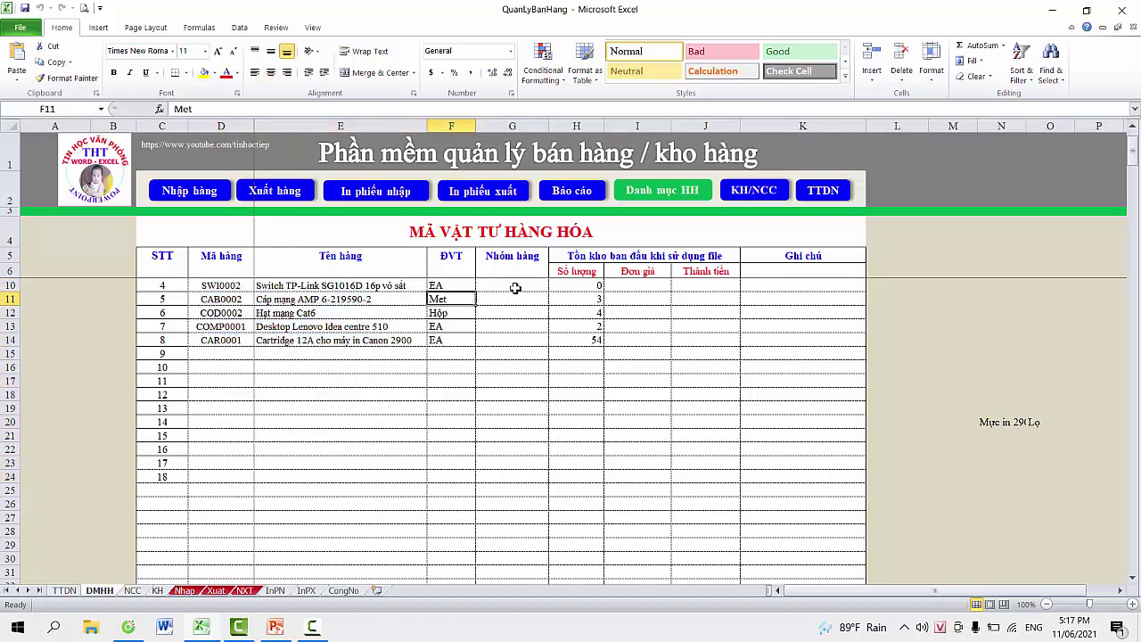
Highlight the opening stock quantity, price and Thành tiền columns, then move to the NCC sheet.
{"action": "mouse_move", "coordinate": [579, 271]}
{"action": "left_mouse_down"}
{"action": "mouse_move", "coordinate": [754, 334]}
{"action": "mouse_move", "coordinate": [718, 353]}
{"action": "left_mouse_up"}
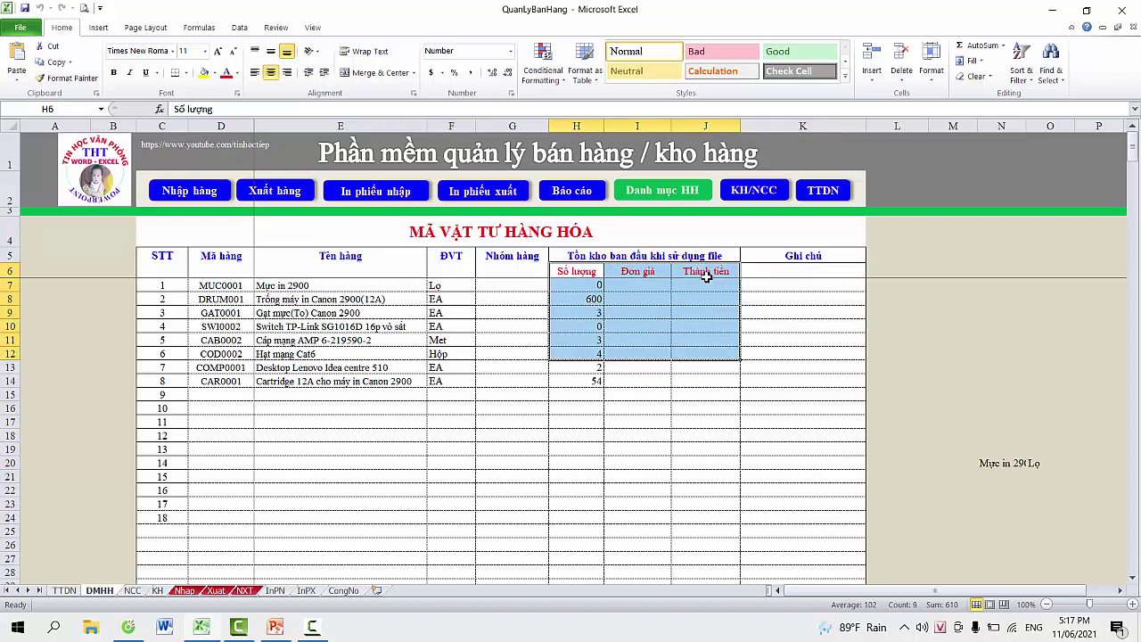
{"action": "left_click", "coordinate": [700, 272]}
{"action": "left_click_drag", "start_coordinate": [565, 273], "coordinate": [640, 385]}
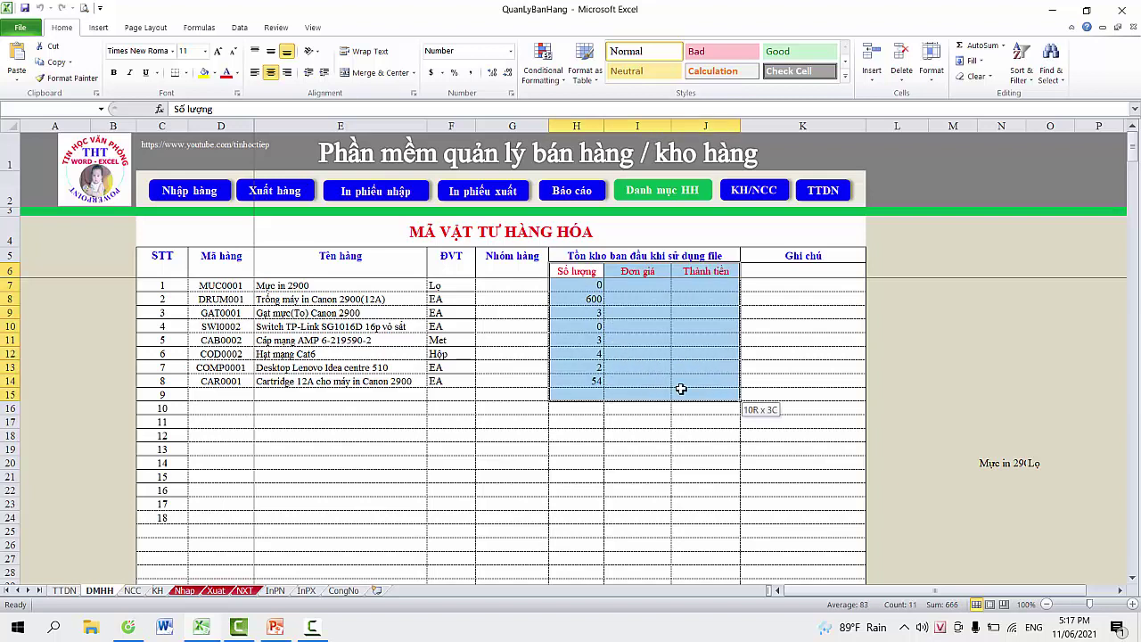
{"action": "left_click_drag", "start_coordinate": [640, 385], "coordinate": [683, 389]}
{"action": "left_click", "coordinate": [683, 419]}
{"action": "left_click", "coordinate": [595, 300]}
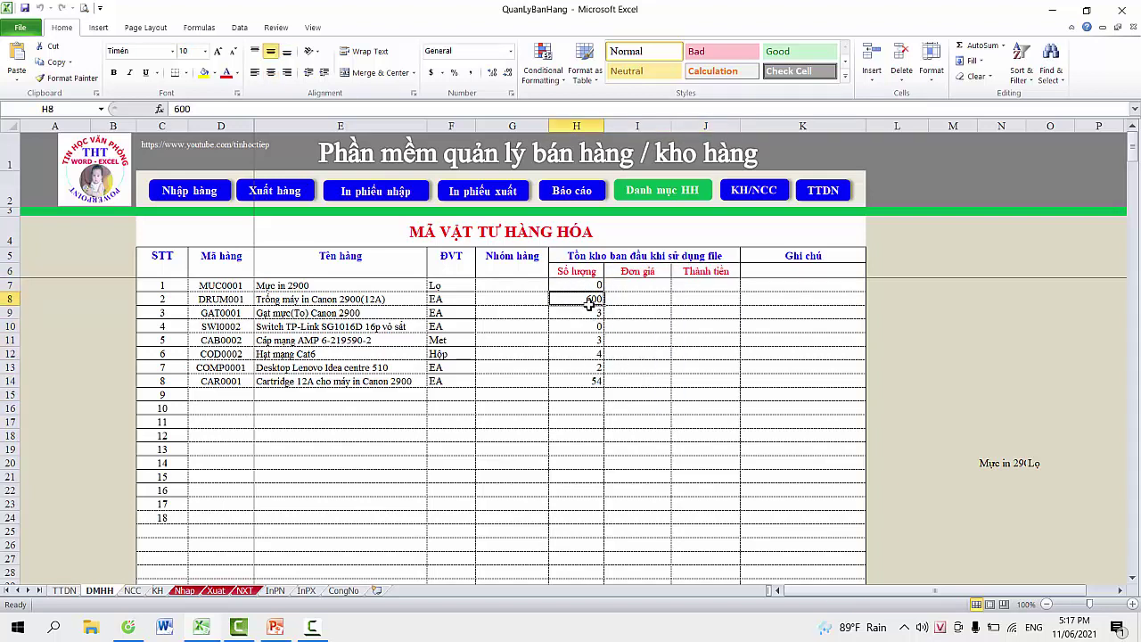
{"action": "left_click", "coordinate": [584, 342]}
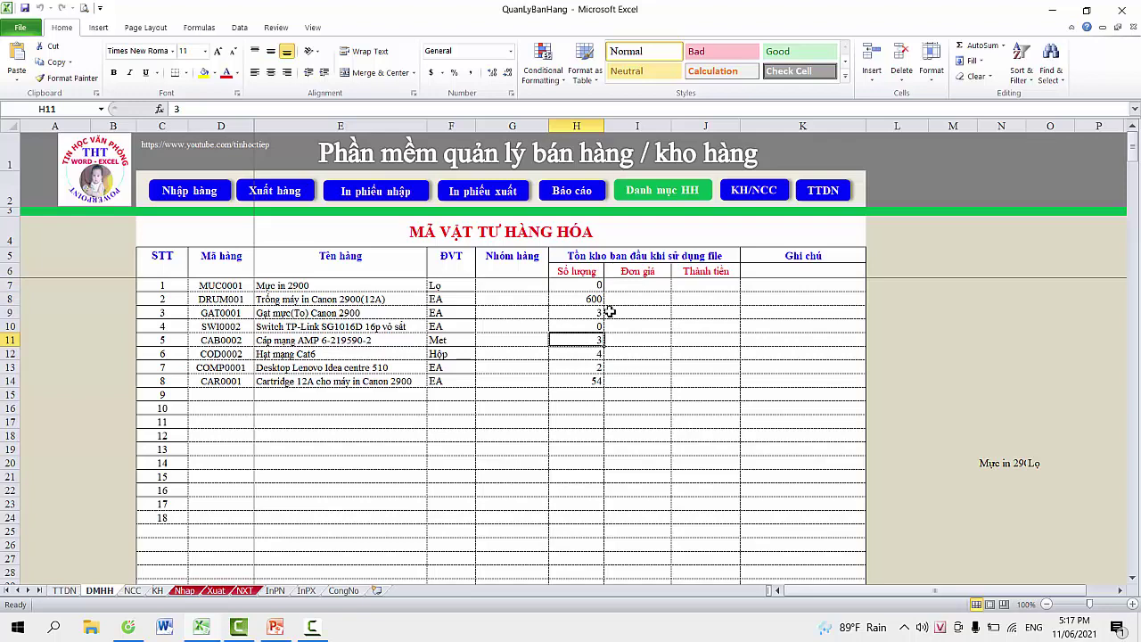
{"action": "left_click", "coordinate": [132, 591]}
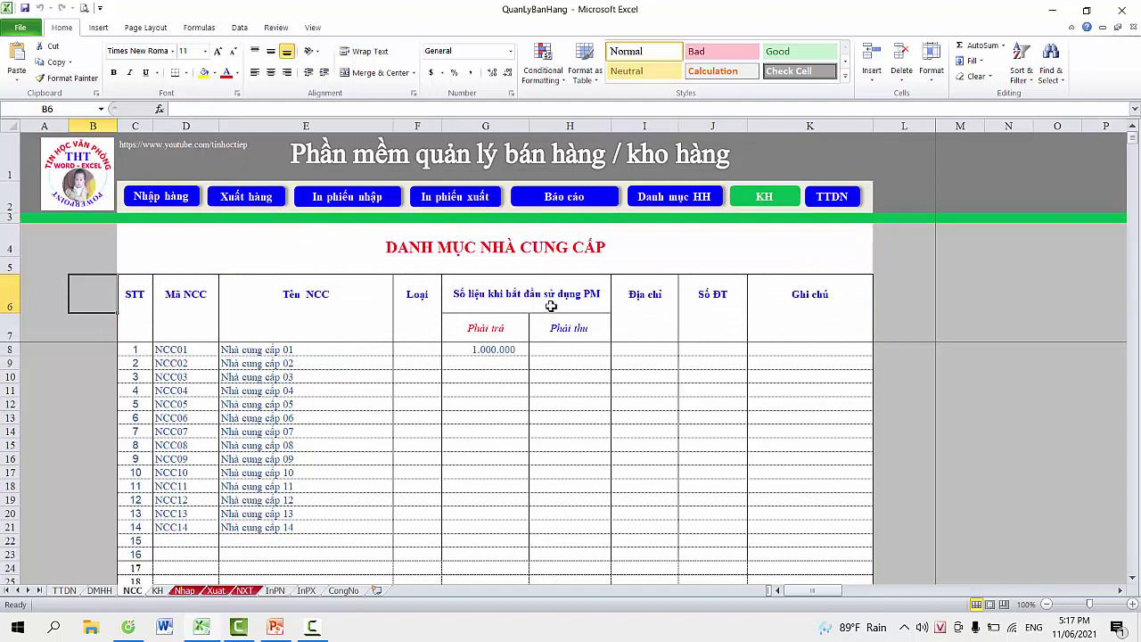
Check the Phải trả and Phải thu balance headers, then pass through KH to Nhap.
{"action": "scroll", "coordinate": [490, 361], "scroll_direction": "down", "scroll_amount": 1}
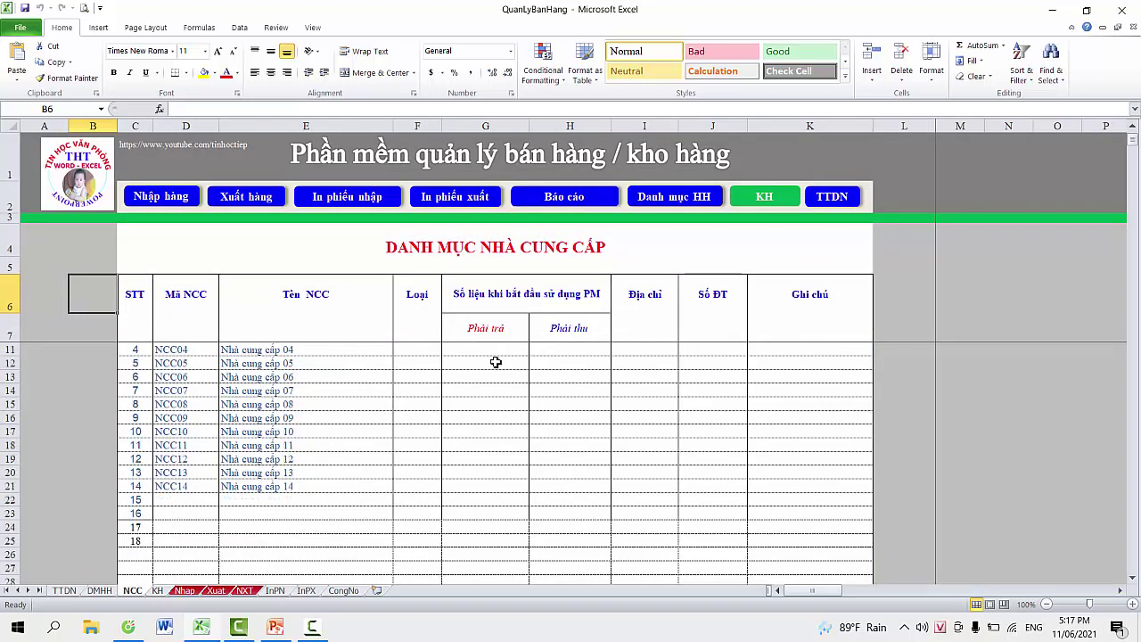
{"action": "scroll", "coordinate": [357, 363], "scroll_direction": "up", "scroll_amount": 1}
{"action": "left_click", "coordinate": [506, 327]}
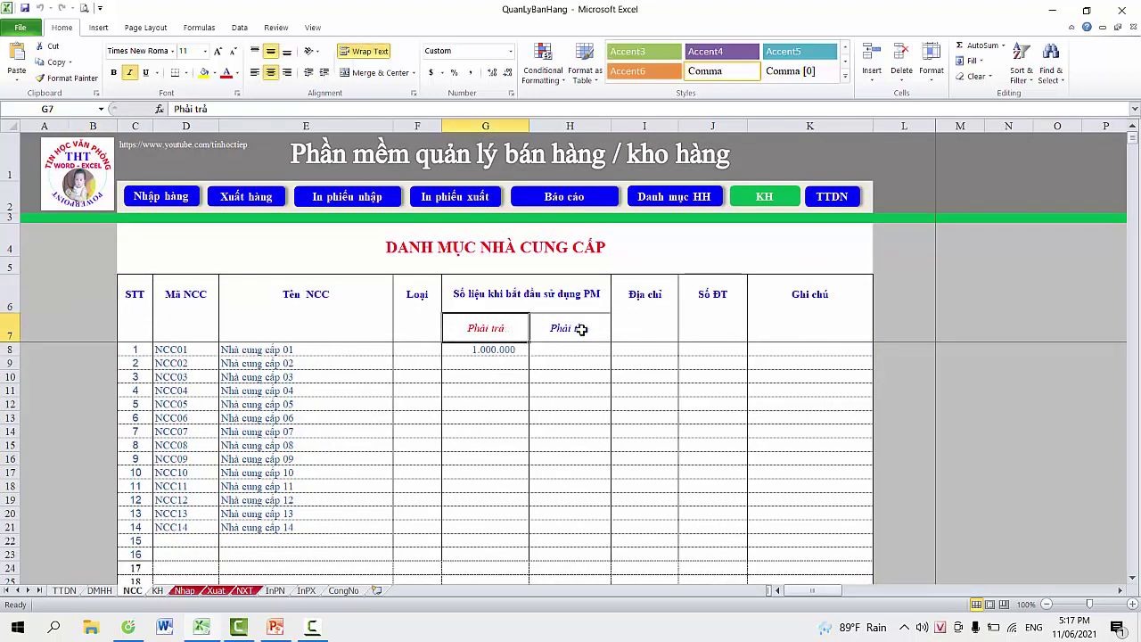
{"action": "left_click", "coordinate": [570, 328]}
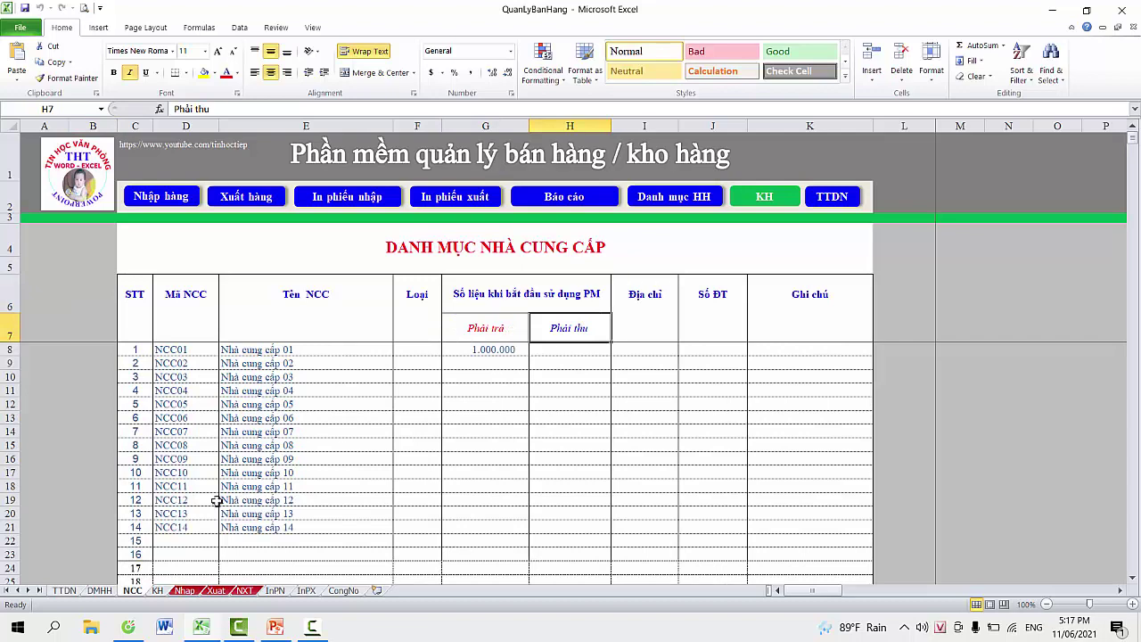
{"action": "left_click", "coordinate": [158, 592]}
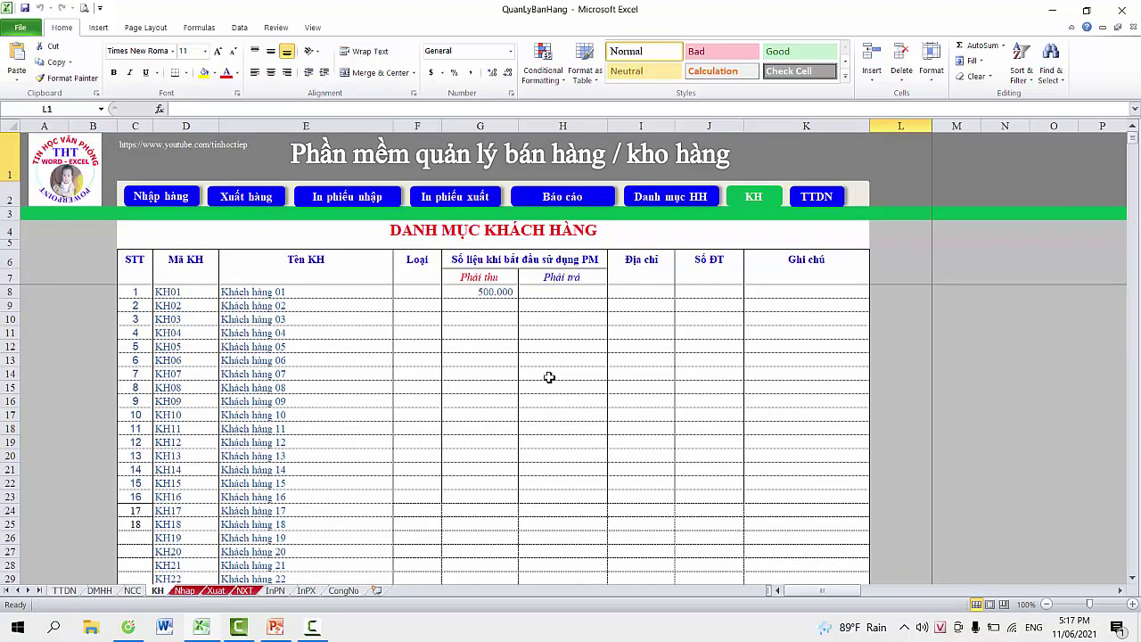
{"action": "left_click", "coordinate": [184, 592]}
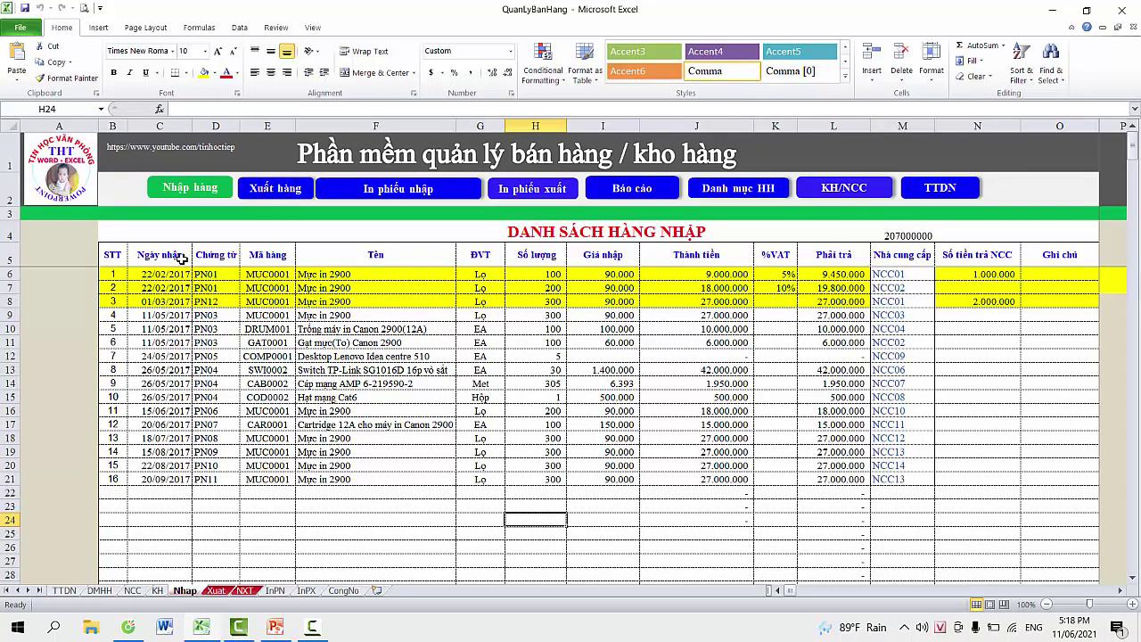
{"action": "left_click_drag", "start_coordinate": [223, 275], "coordinate": [216, 479]}
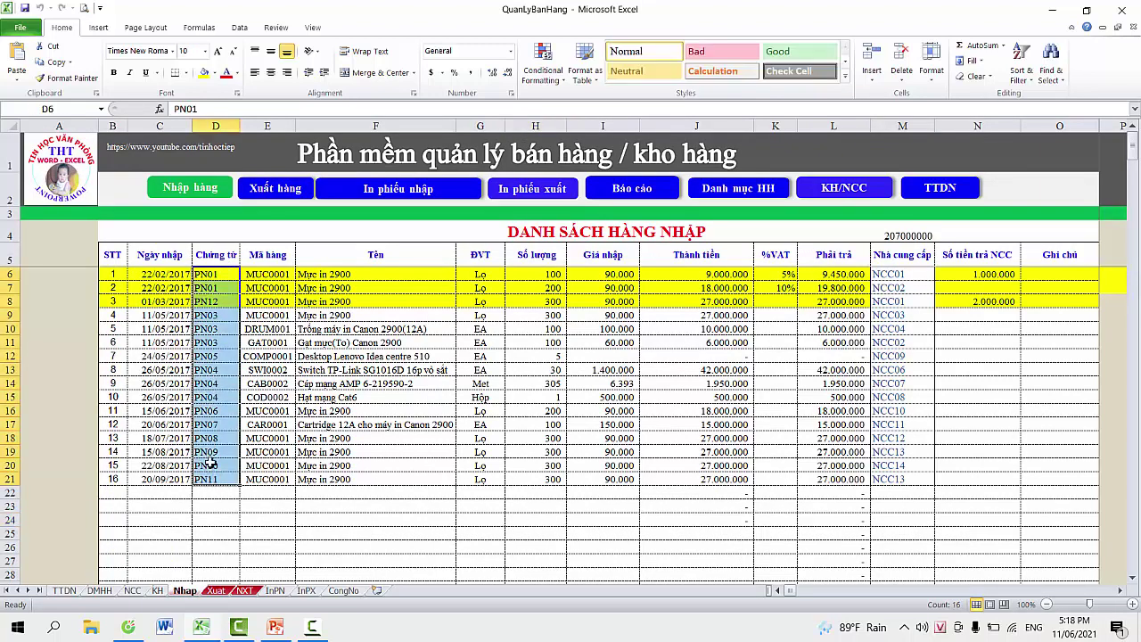
{"action": "left_click_drag", "start_coordinate": [268, 274], "coordinate": [270, 466]}
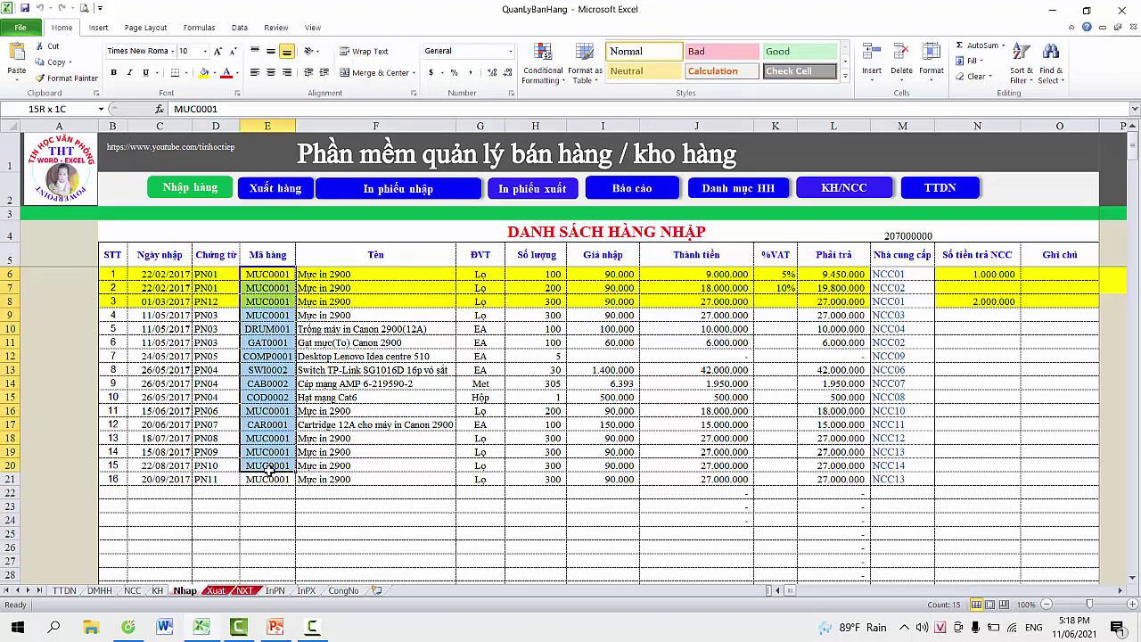
{"action": "left_click", "coordinate": [258, 275]}
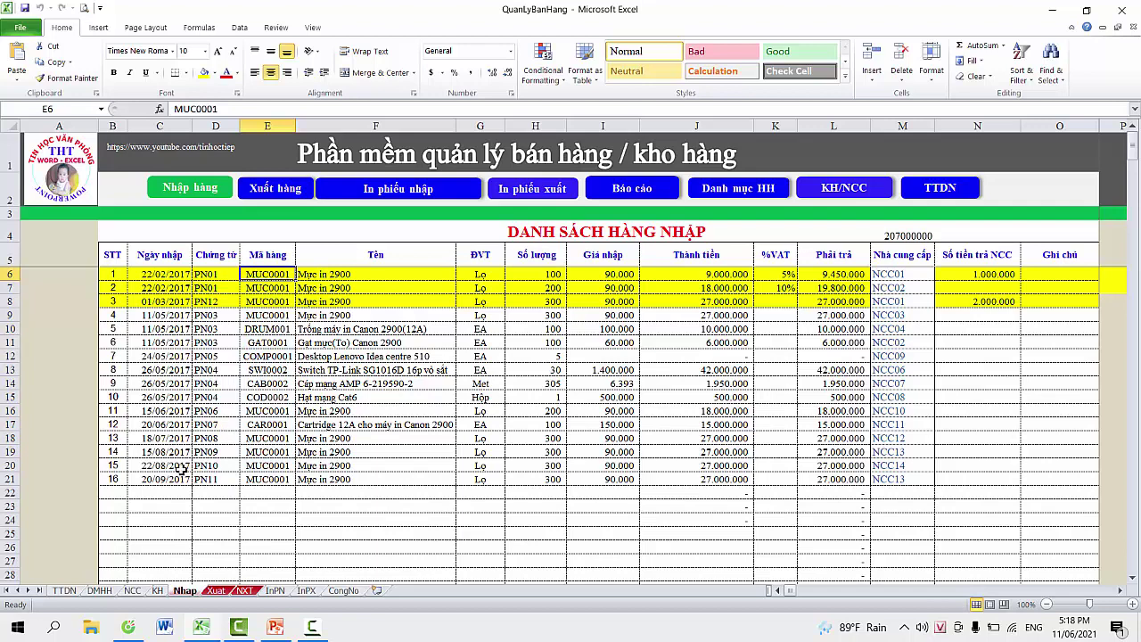
{"action": "left_click", "coordinate": [104, 592]}
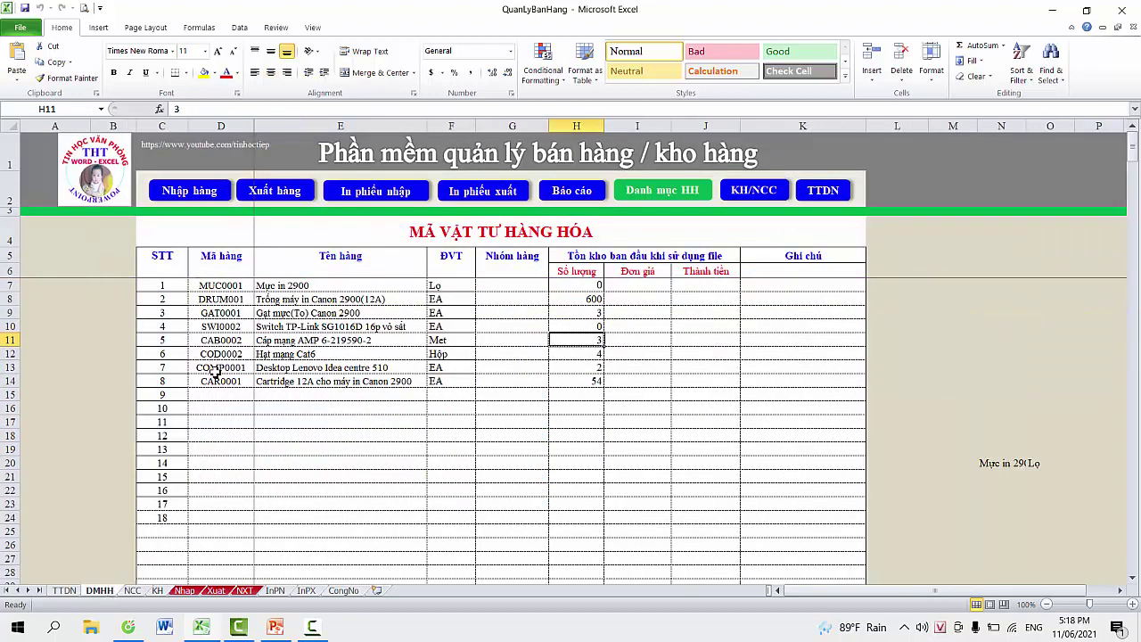
{"action": "left_click", "coordinate": [184, 592]}
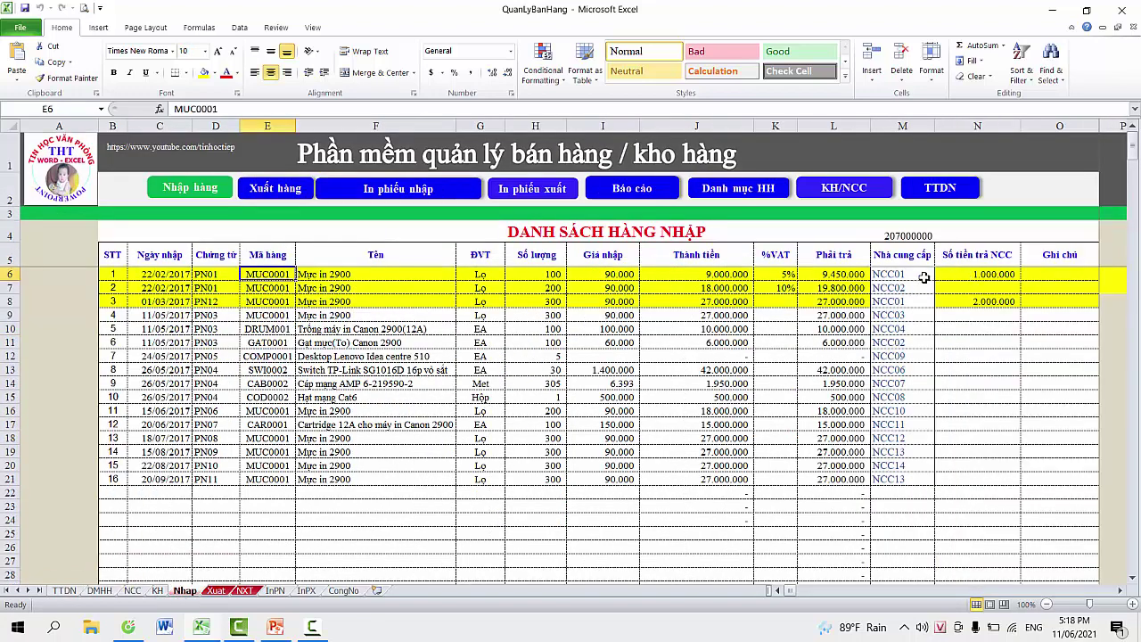
Try supplier codes NCC03, NCC06 and NCC09 in the first import row's M6 dropdown.
{"action": "left_click", "coordinate": [926, 276]}
{"action": "left_click", "coordinate": [939, 275]}
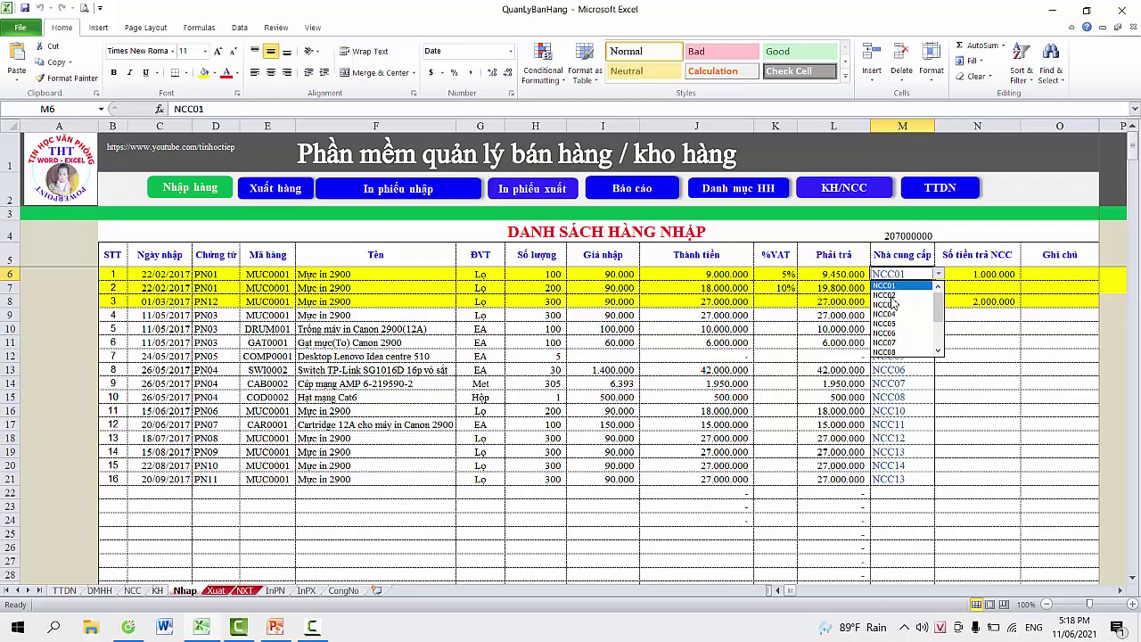
{"action": "left_click", "coordinate": [892, 304]}
{"action": "left_click", "coordinate": [939, 274]}
{"action": "left_click", "coordinate": [892, 313]}
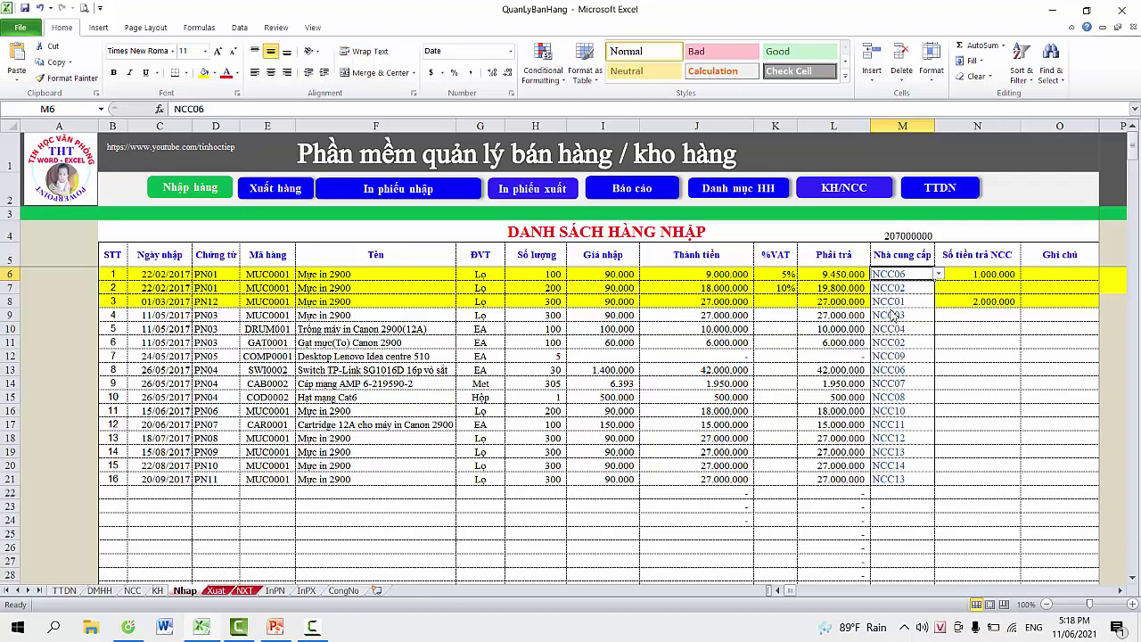
{"action": "left_click", "coordinate": [938, 275]}
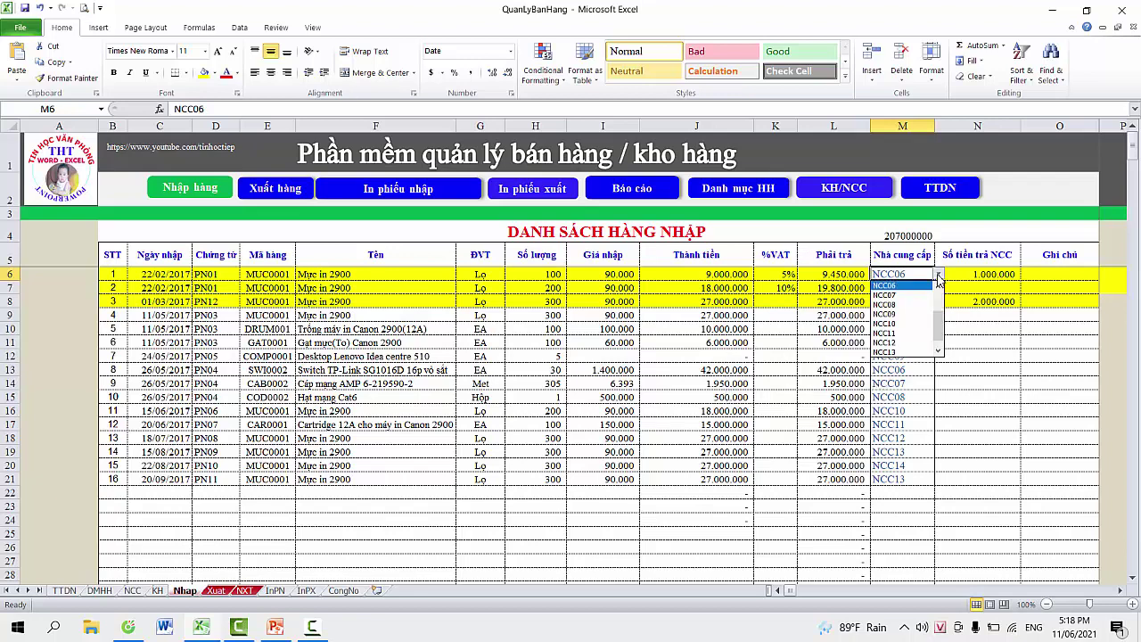
{"action": "left_click", "coordinate": [892, 317]}
{"action": "left_click", "coordinate": [899, 355]}
Check the item codes in rows 6–8 and set row 6's supplier to NCC10.
{"action": "left_click", "coordinate": [272, 275]}
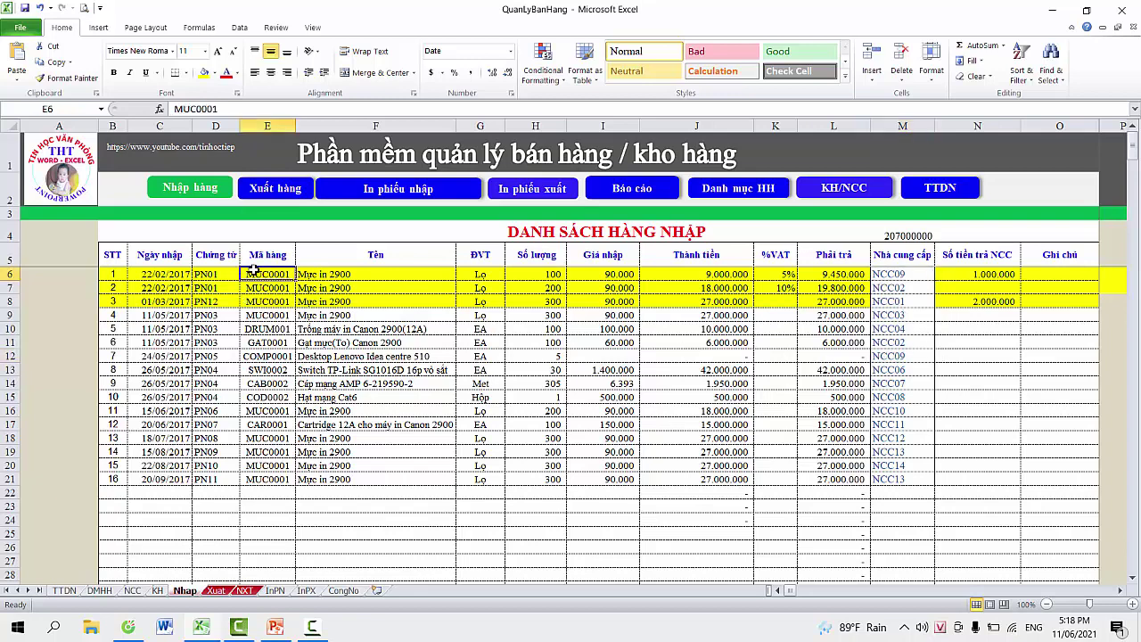
{"action": "left_click", "coordinate": [267, 301]}
{"action": "left_click", "coordinate": [281, 276]}
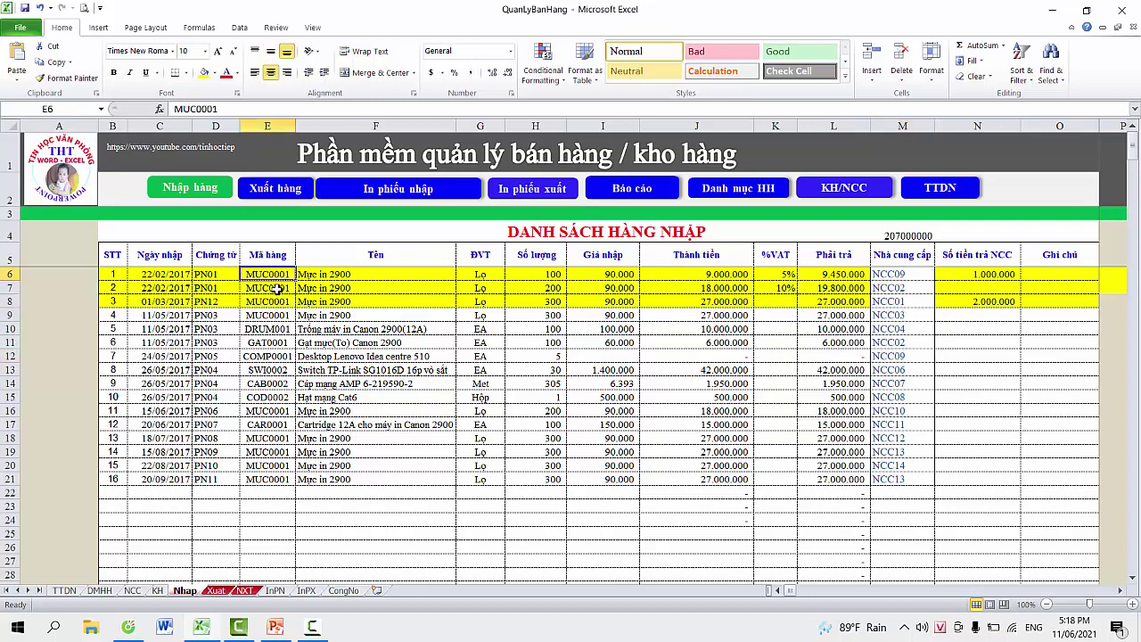
{"action": "left_click", "coordinate": [277, 289]}
{"action": "left_click", "coordinate": [275, 304]}
{"action": "left_click", "coordinate": [926, 275]}
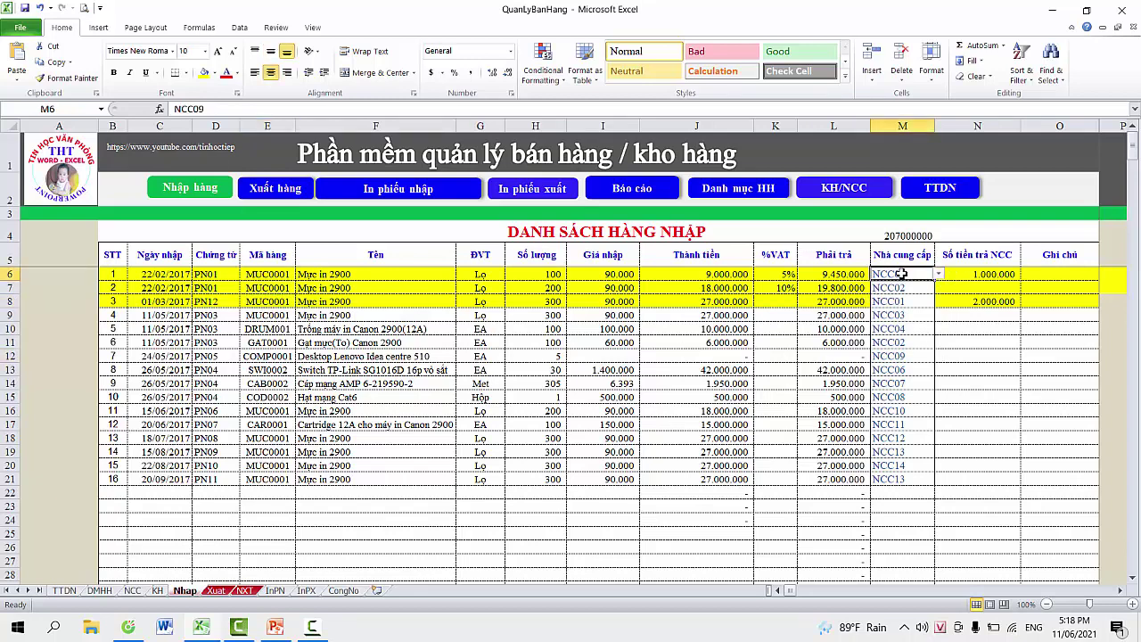
{"action": "left_click", "coordinate": [938, 274]}
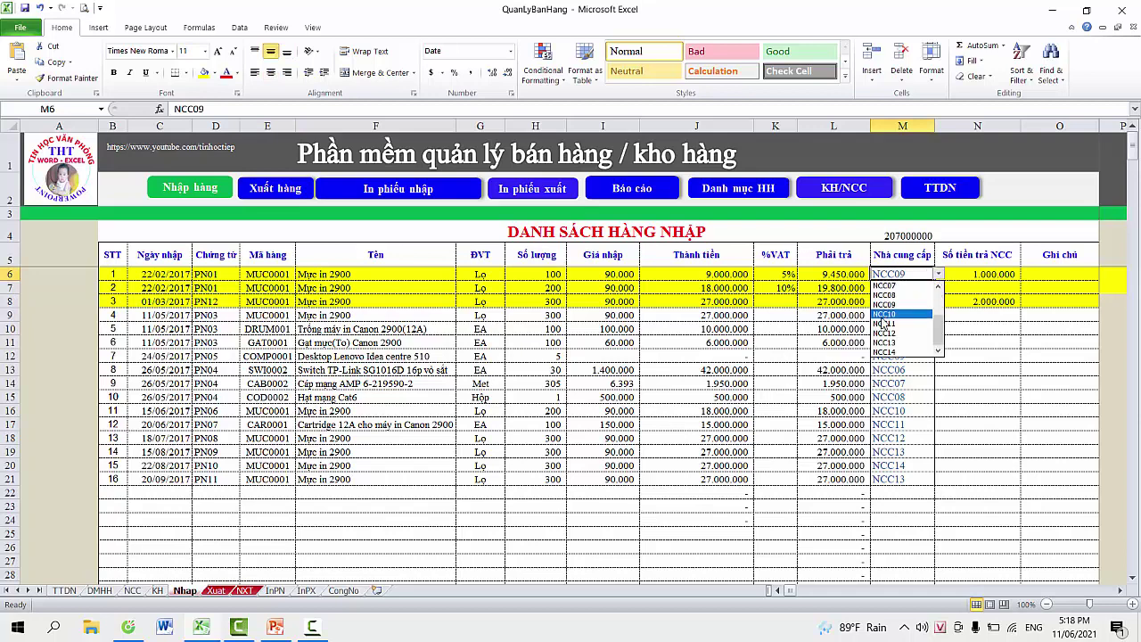
{"action": "left_click", "coordinate": [884, 314]}
{"action": "left_click", "coordinate": [278, 274]}
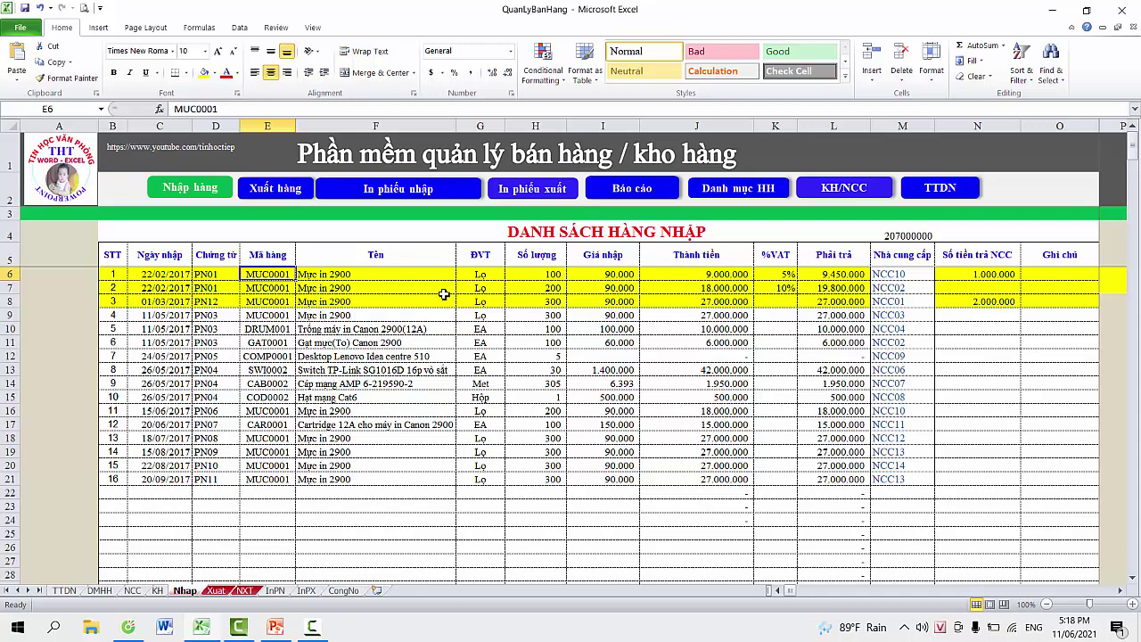
Change row 6's supplier to NCC08 and inspect the item-name VLOOKUP in F6.
{"action": "left_click", "coordinate": [932, 275]}
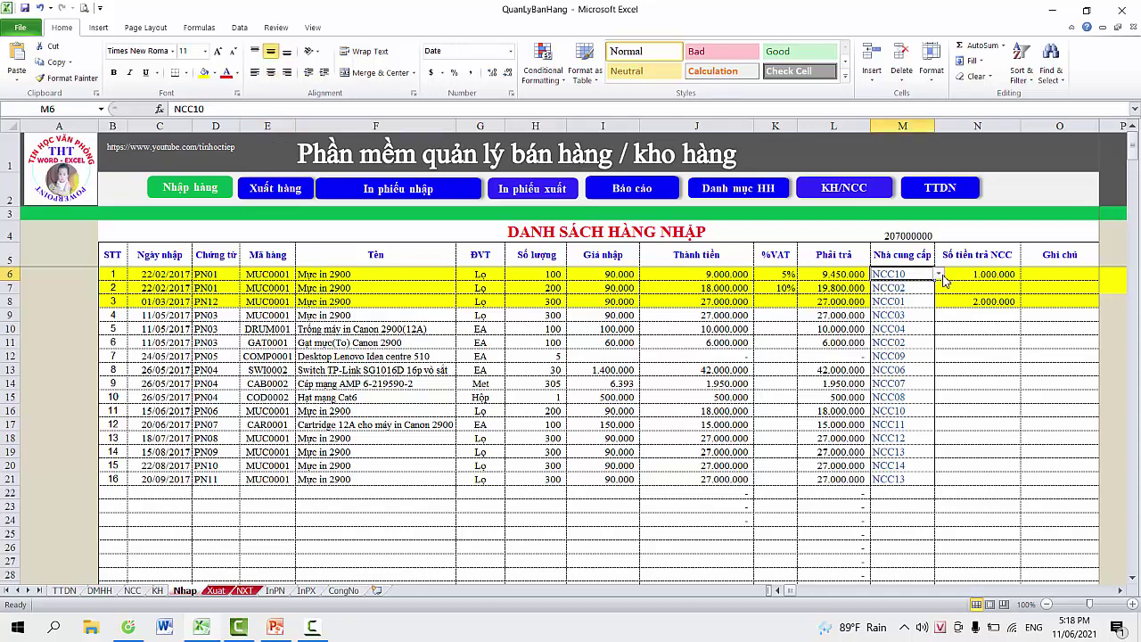
{"action": "left_click", "coordinate": [940, 274]}
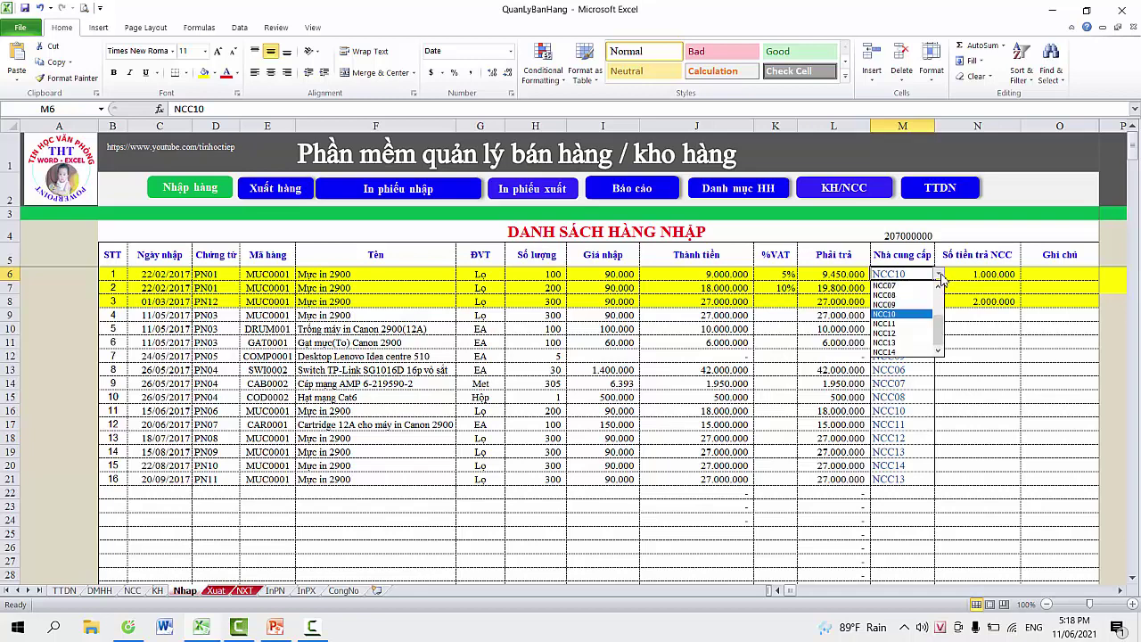
{"action": "left_click", "coordinate": [892, 322]}
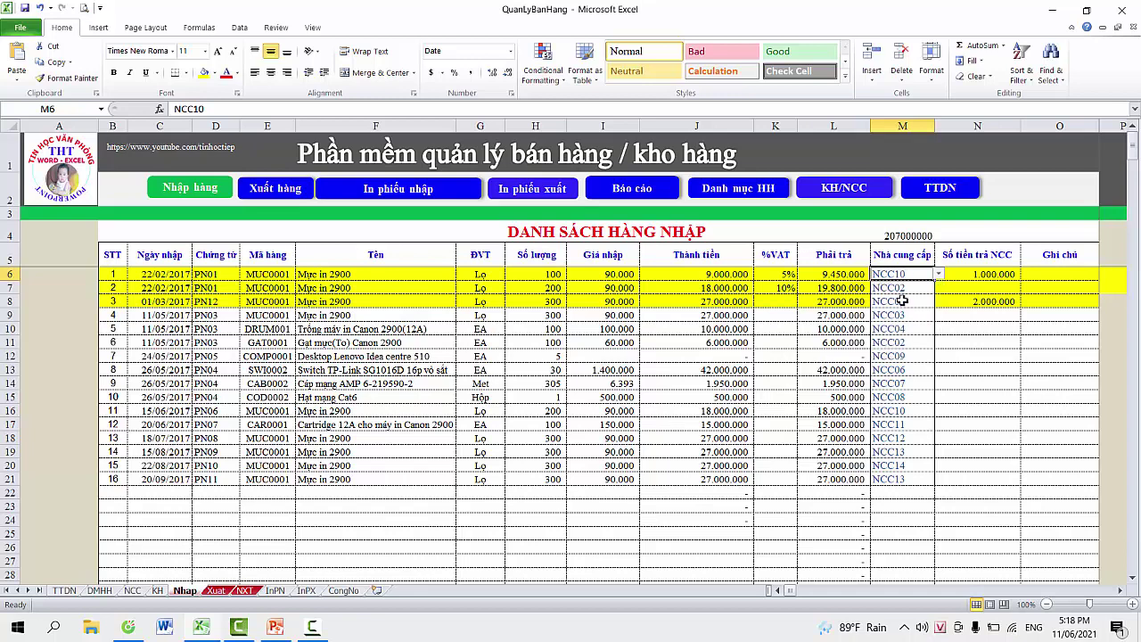
{"action": "key", "text": "Down"}
{"action": "key", "text": "Down"}
{"action": "left_click", "coordinate": [903, 278]}
{"action": "left_click", "coordinate": [940, 274]}
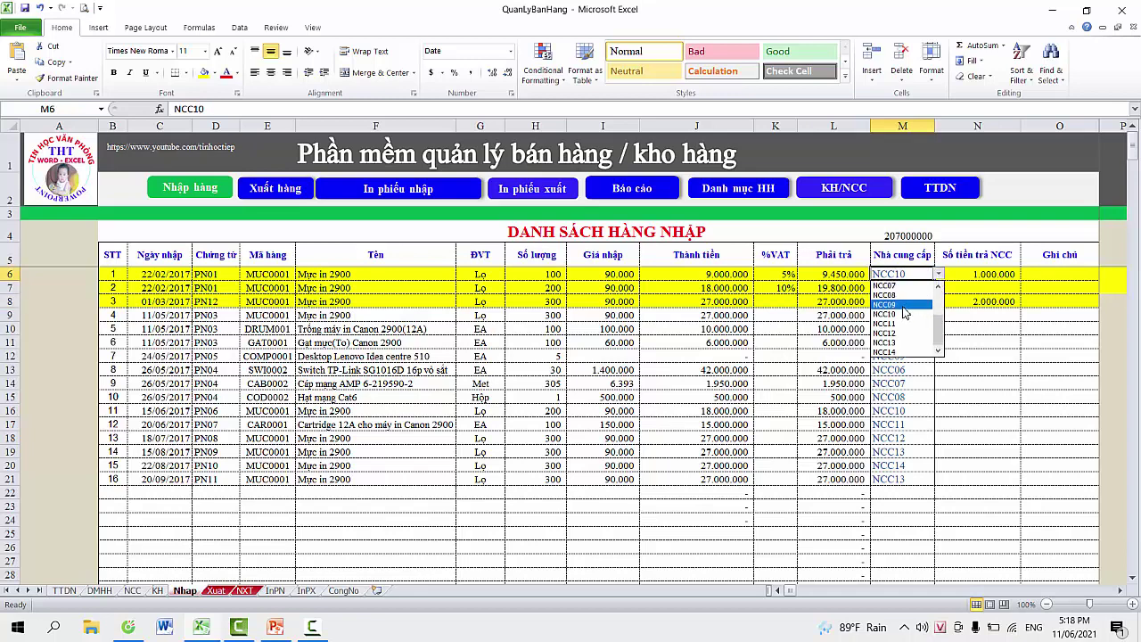
{"action": "left_click", "coordinate": [903, 303]}
{"action": "left_click", "coordinate": [264, 287]}
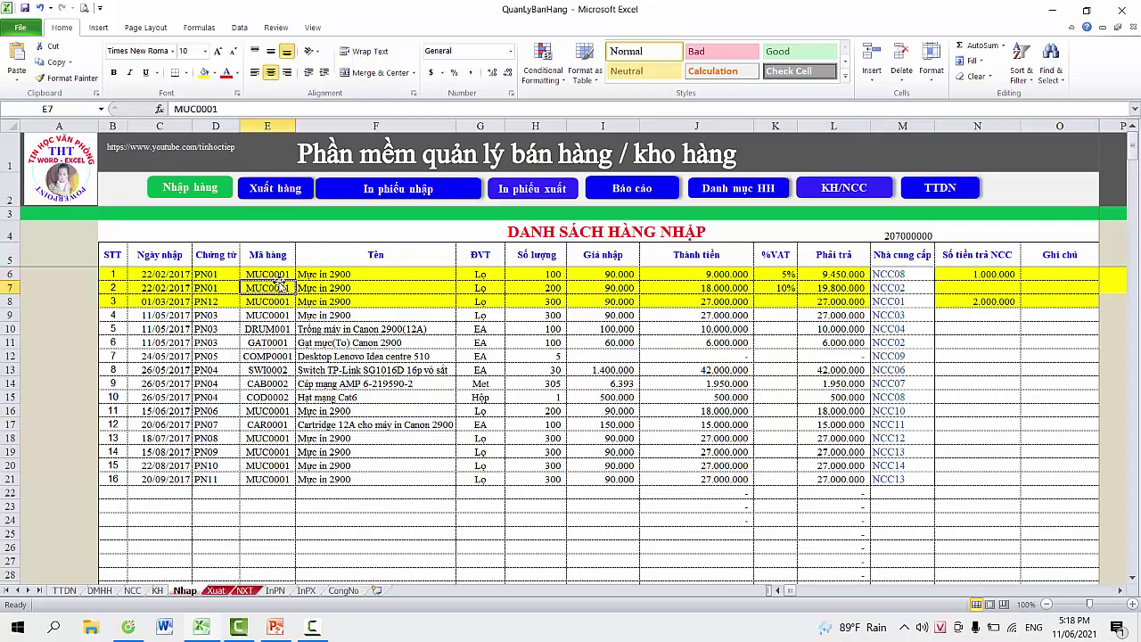
{"action": "left_click", "coordinate": [337, 274]}
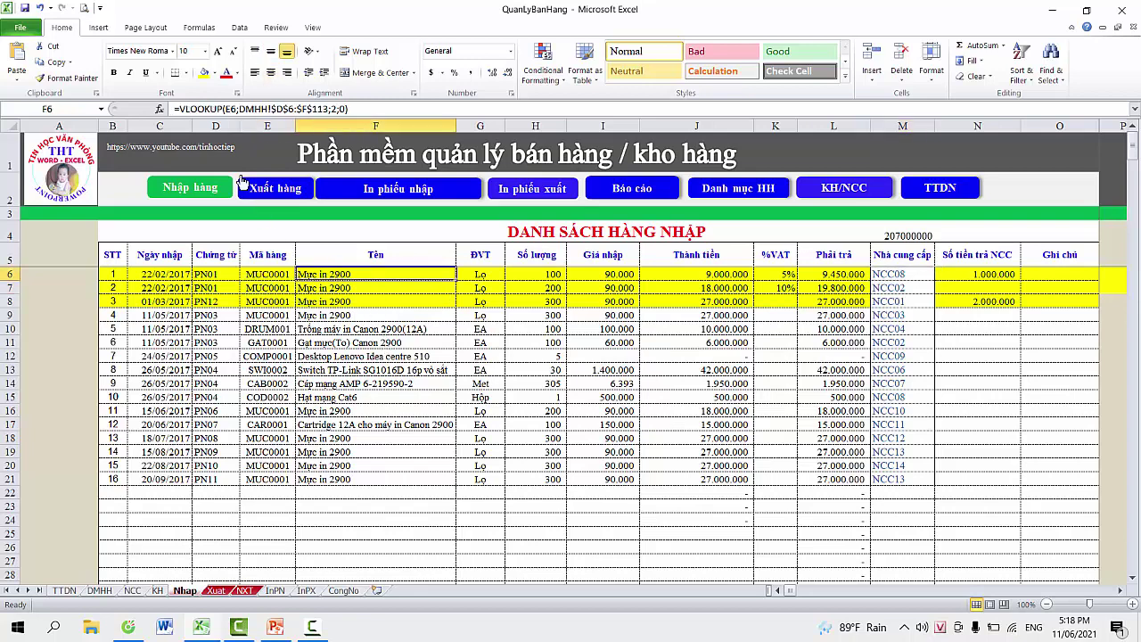
Inspect the item-name and unit lookup formulas in row 6 and select the import table.
{"action": "left_click", "coordinate": [284, 276]}
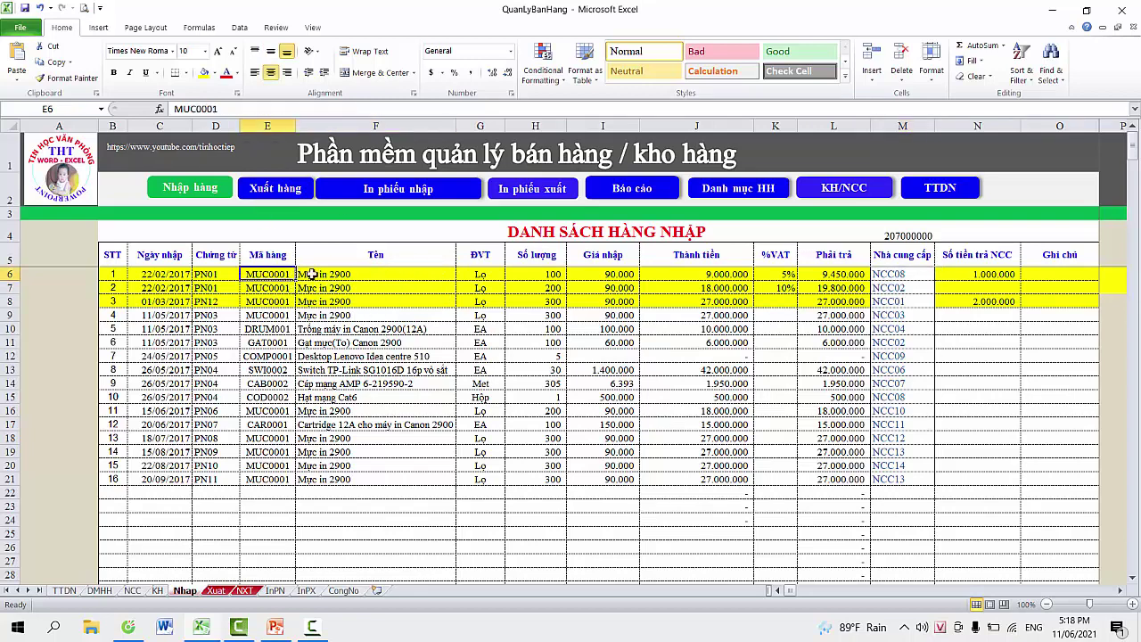
{"action": "left_click", "coordinate": [351, 276]}
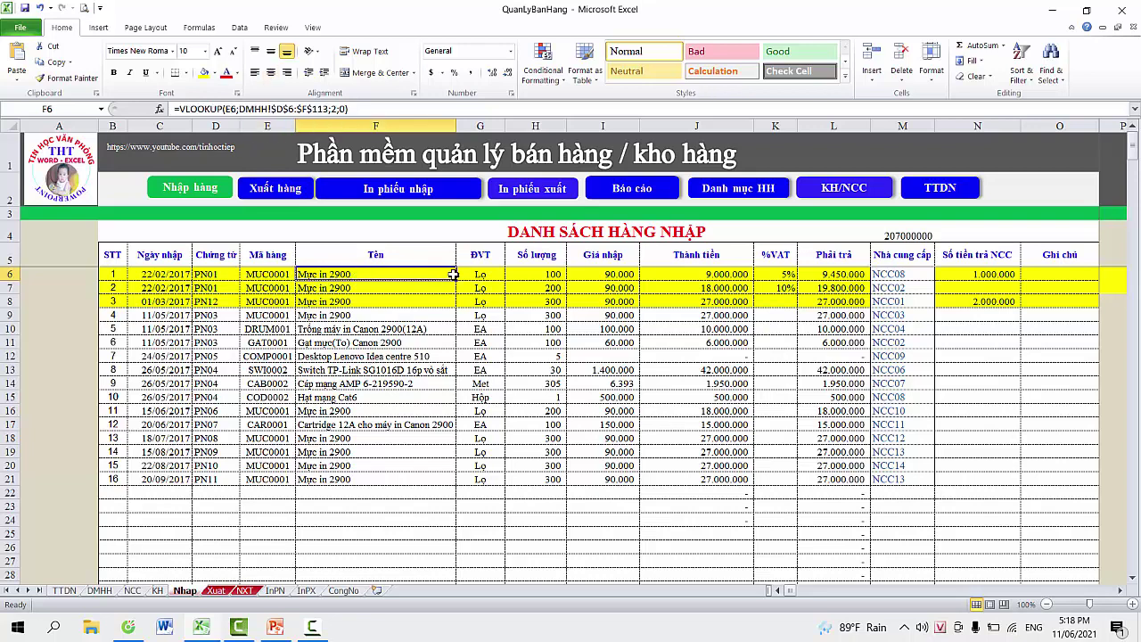
{"action": "left_click", "coordinate": [490, 274]}
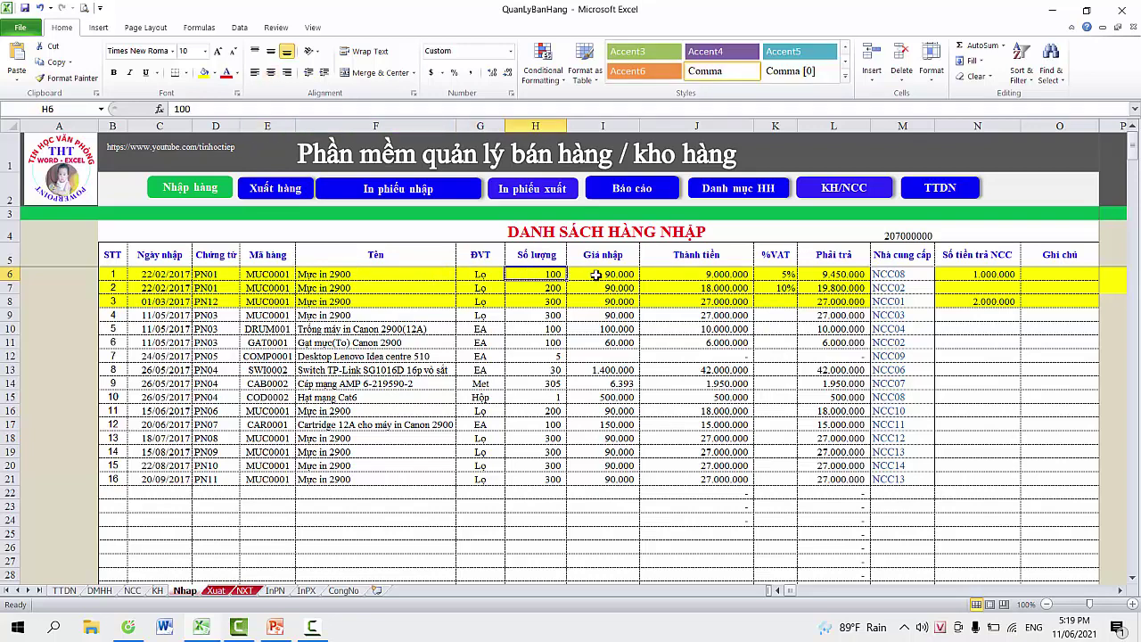
{"action": "left_click", "coordinate": [597, 275]}
{"action": "mouse_move", "coordinate": [136, 262]}
{"action": "left_mouse_down"}
{"action": "mouse_move", "coordinate": [997, 443]}
{"action": "mouse_move", "coordinate": [1027, 523]}
{"action": "left_mouse_up"}
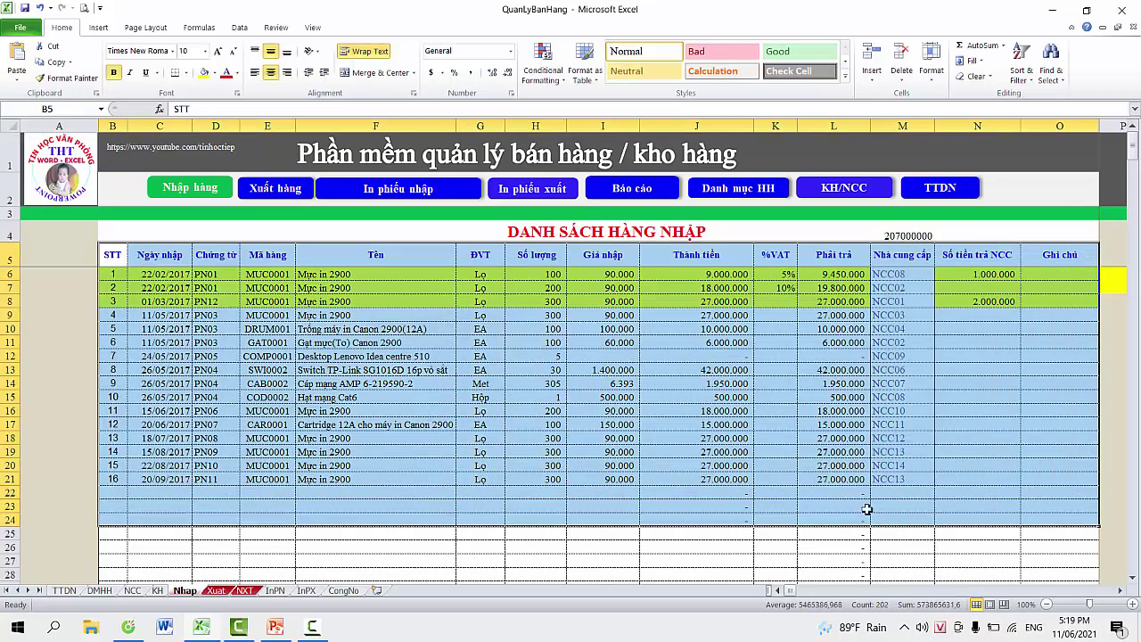
{"action": "left_click", "coordinate": [865, 509]}
Review Nhap dates, quantities, prices, the =H6*I6 amount formula and the L21 payable formula.
{"action": "left_click", "coordinate": [144, 274]}
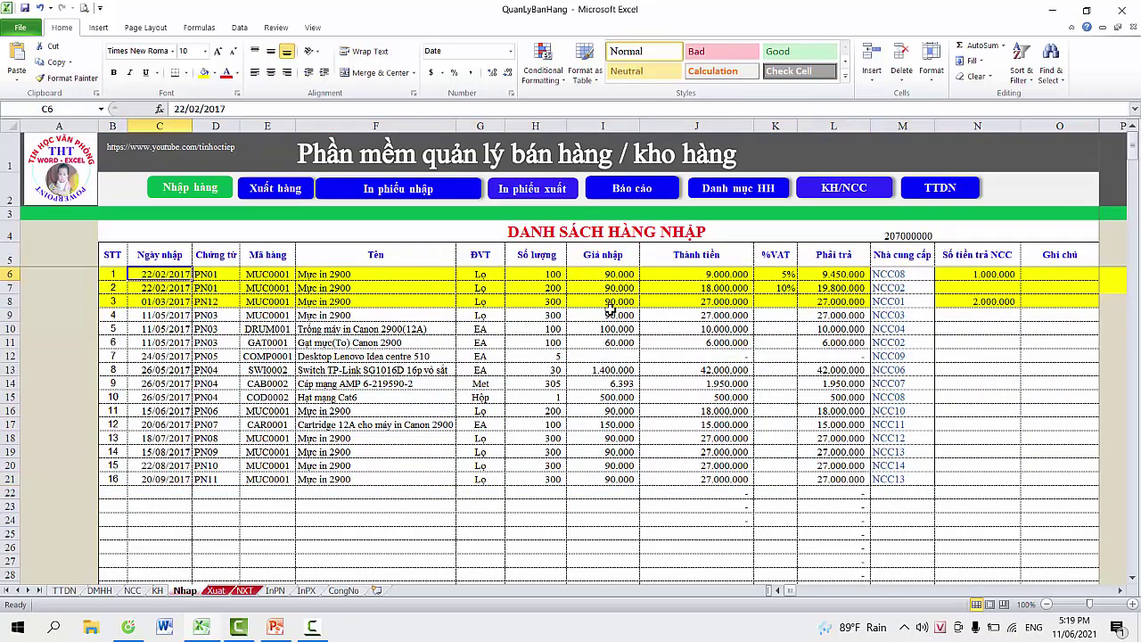
{"action": "left_click_drag", "start_coordinate": [535, 275], "coordinate": [539, 414]}
{"action": "left_click", "coordinate": [549, 274]}
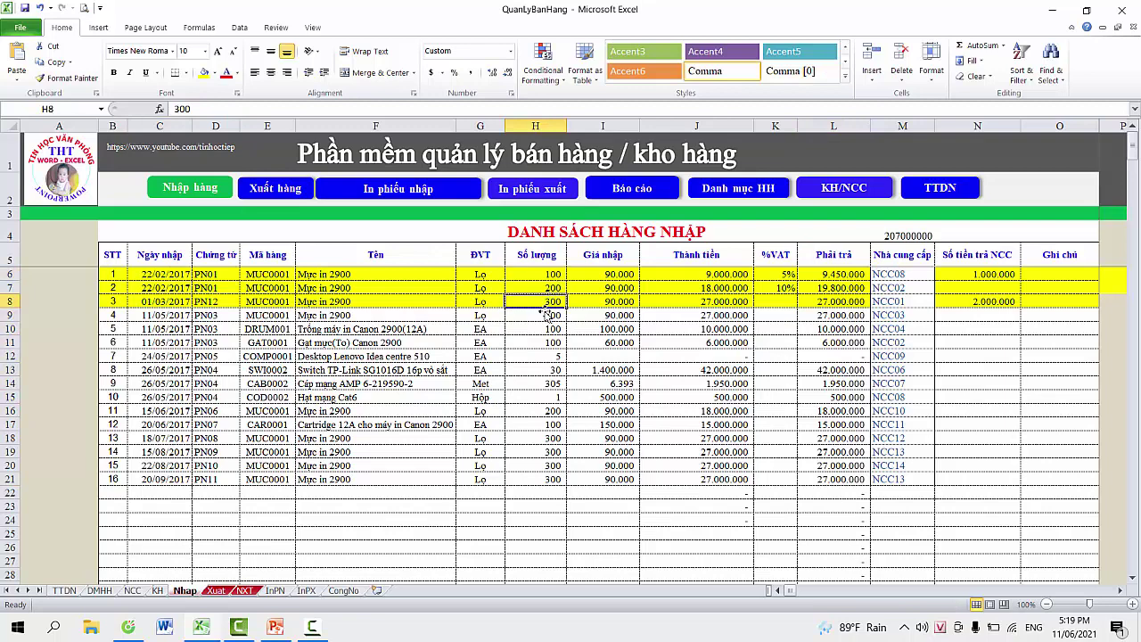
{"action": "left_click", "coordinate": [608, 287]}
{"action": "left_click", "coordinate": [615, 356]}
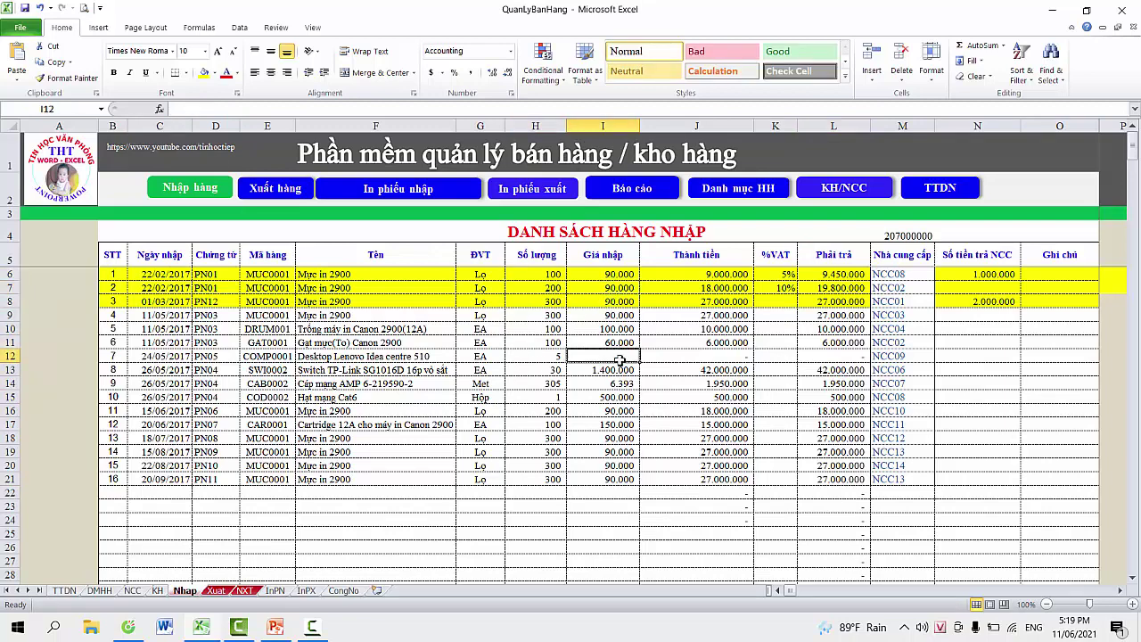
{"action": "left_click", "coordinate": [611, 425]}
{"action": "left_click", "coordinate": [709, 276]}
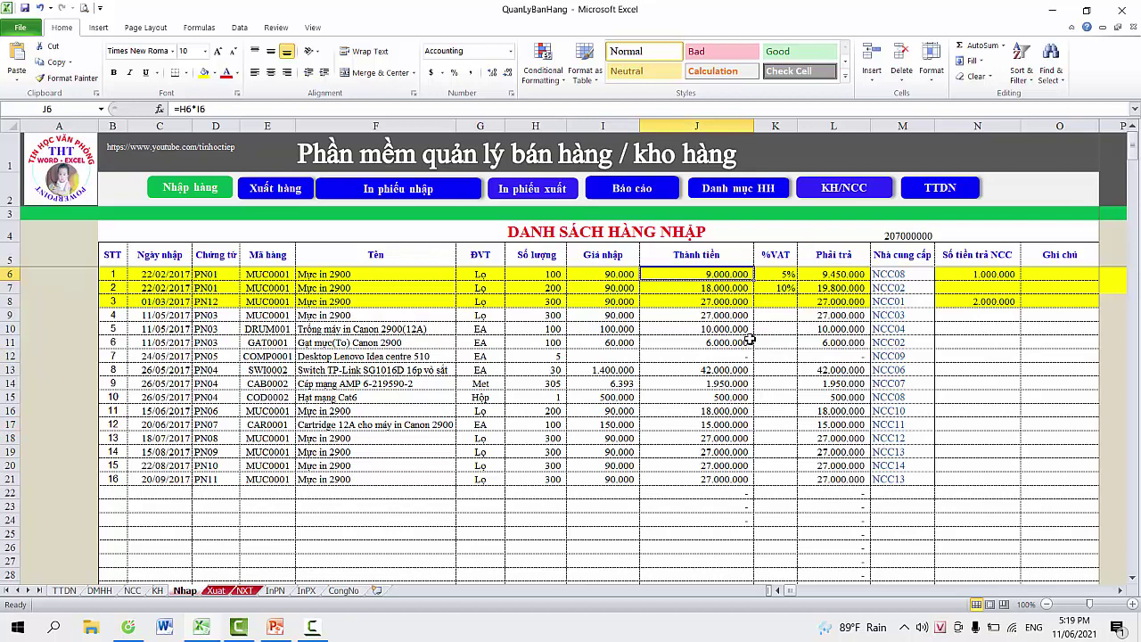
{"action": "left_click_drag", "start_coordinate": [131, 233], "coordinate": [1038, 521]}
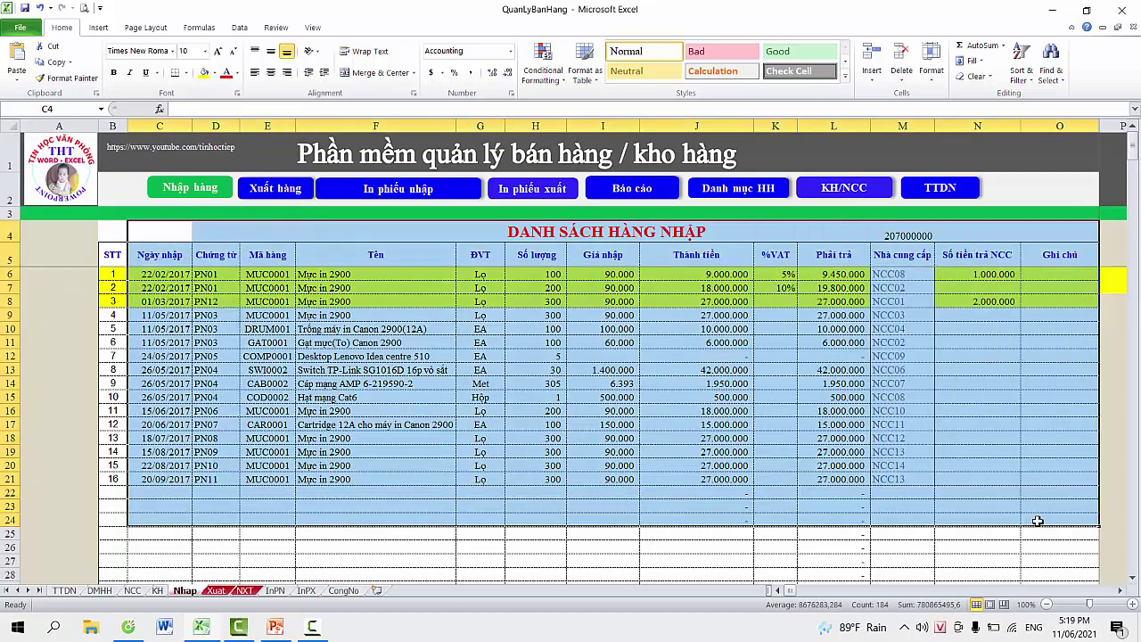
{"action": "left_click", "coordinate": [822, 479]}
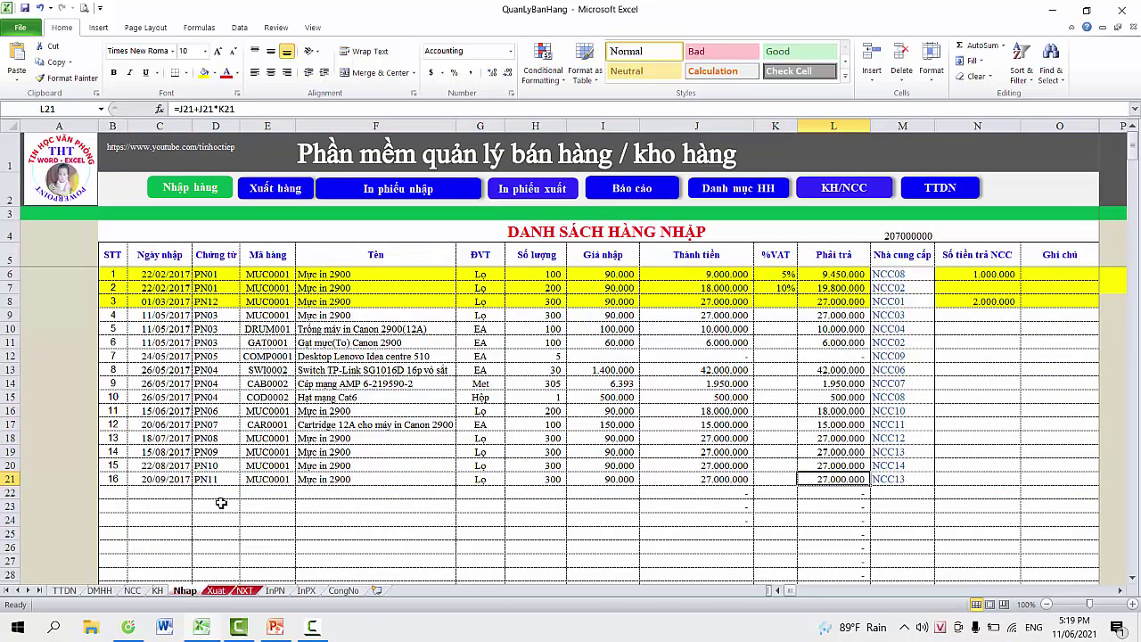
On Xuat, compare prices with Nhap and inspect the amount, receivable, SUMIF cost and profit formulas.
{"action": "left_click", "coordinate": [217, 591]}
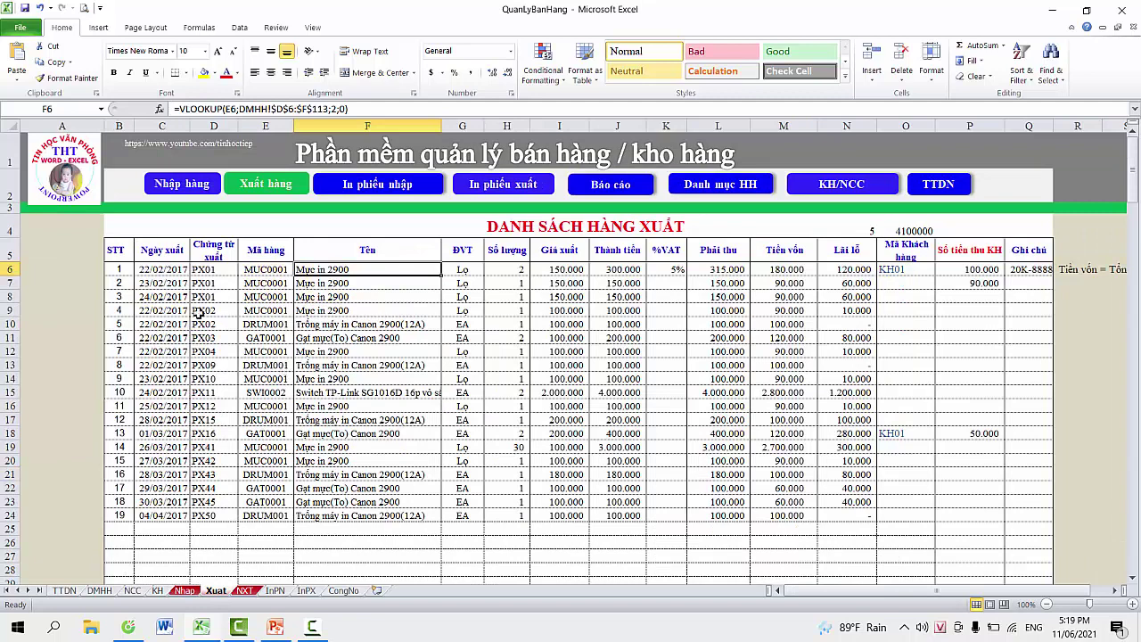
{"action": "mouse_move", "coordinate": [127, 229]}
{"action": "left_mouse_down"}
{"action": "mouse_move", "coordinate": [942, 468]}
{"action": "mouse_move", "coordinate": [1022, 554]}
{"action": "left_mouse_up"}
{"action": "left_click", "coordinate": [829, 473]}
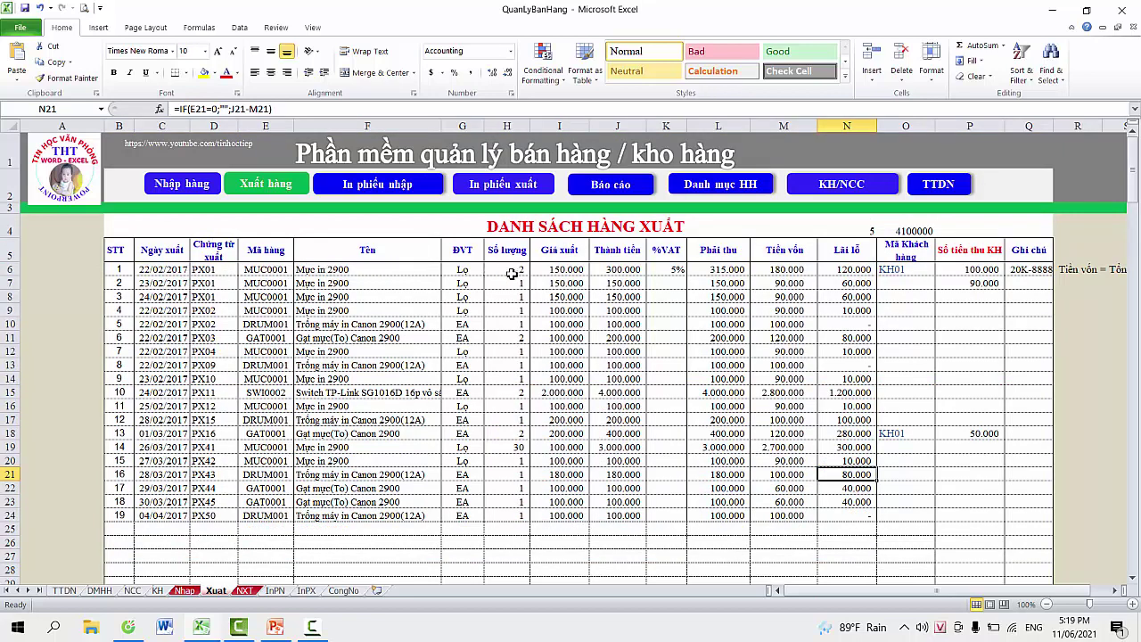
{"action": "left_click", "coordinate": [553, 274]}
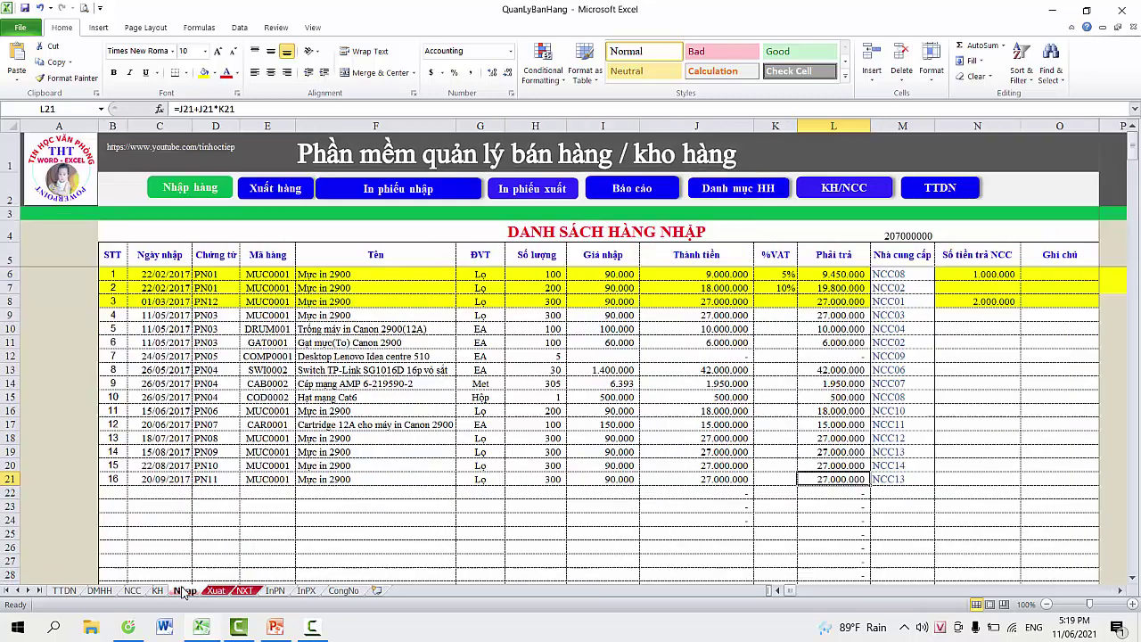
{"action": "left_click", "coordinate": [182, 591]}
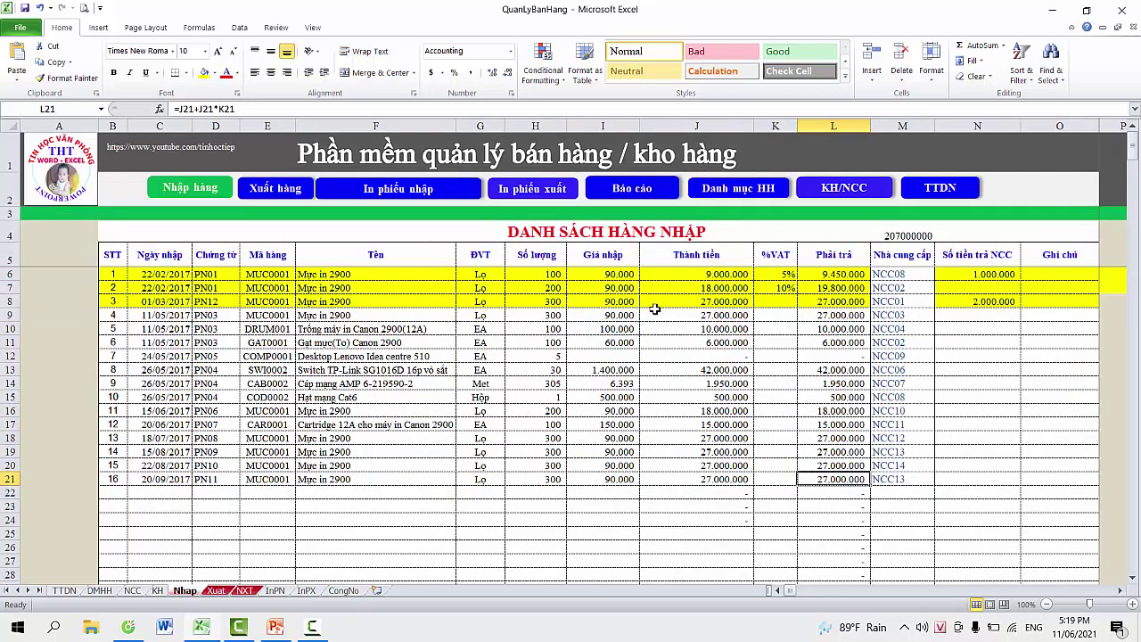
{"action": "left_click", "coordinate": [609, 276]}
{"action": "left_click", "coordinate": [216, 591]}
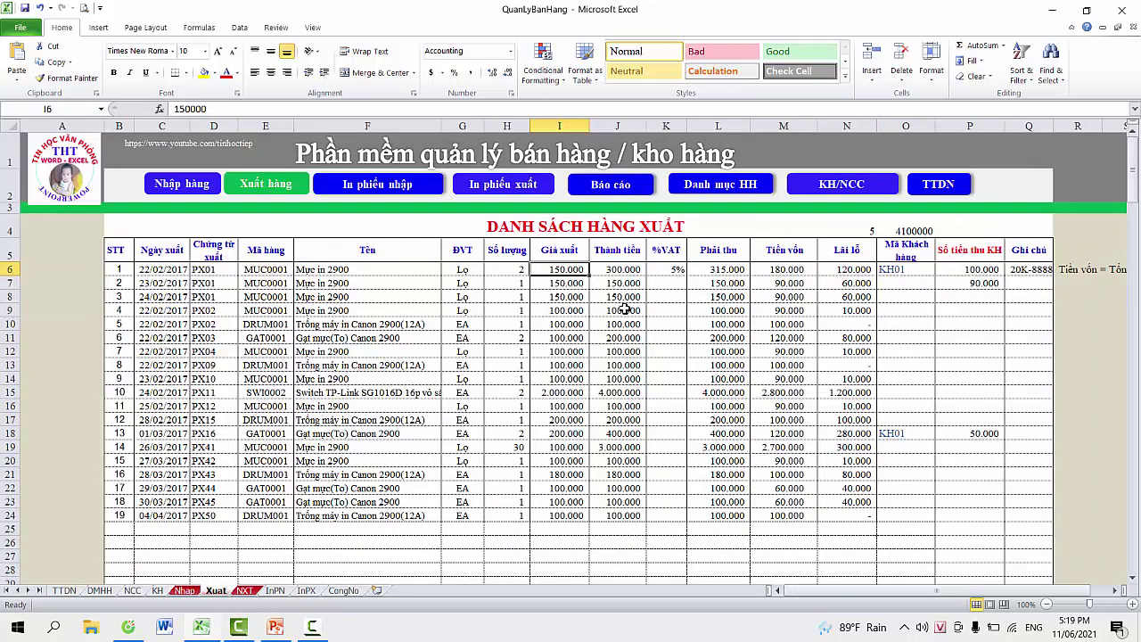
{"action": "left_click", "coordinate": [630, 269]}
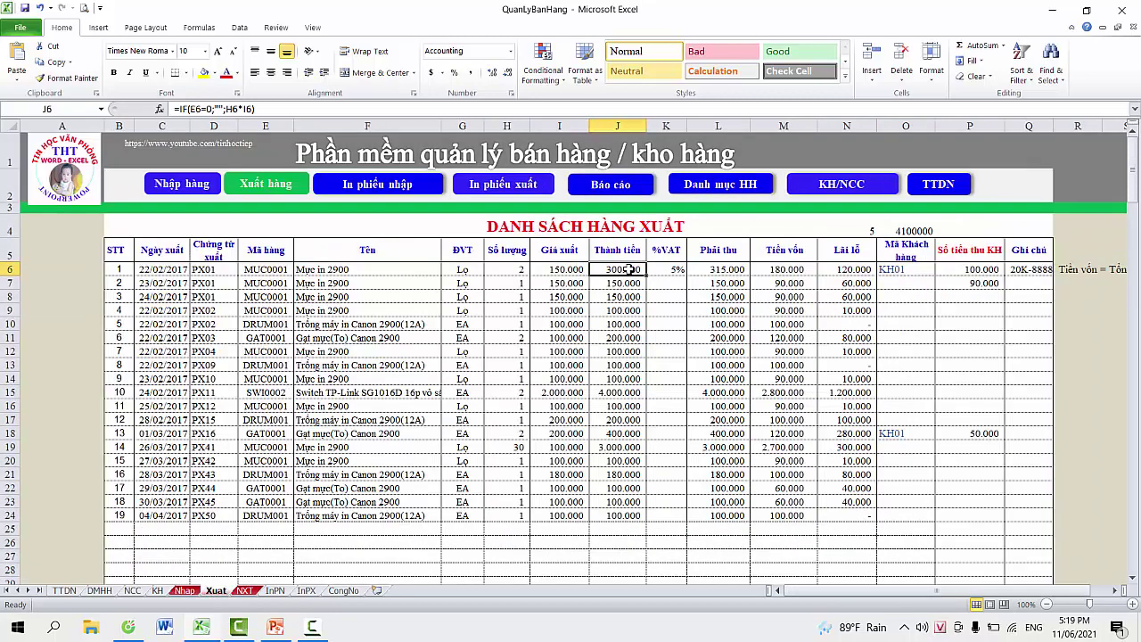
{"action": "left_click", "coordinate": [719, 270]}
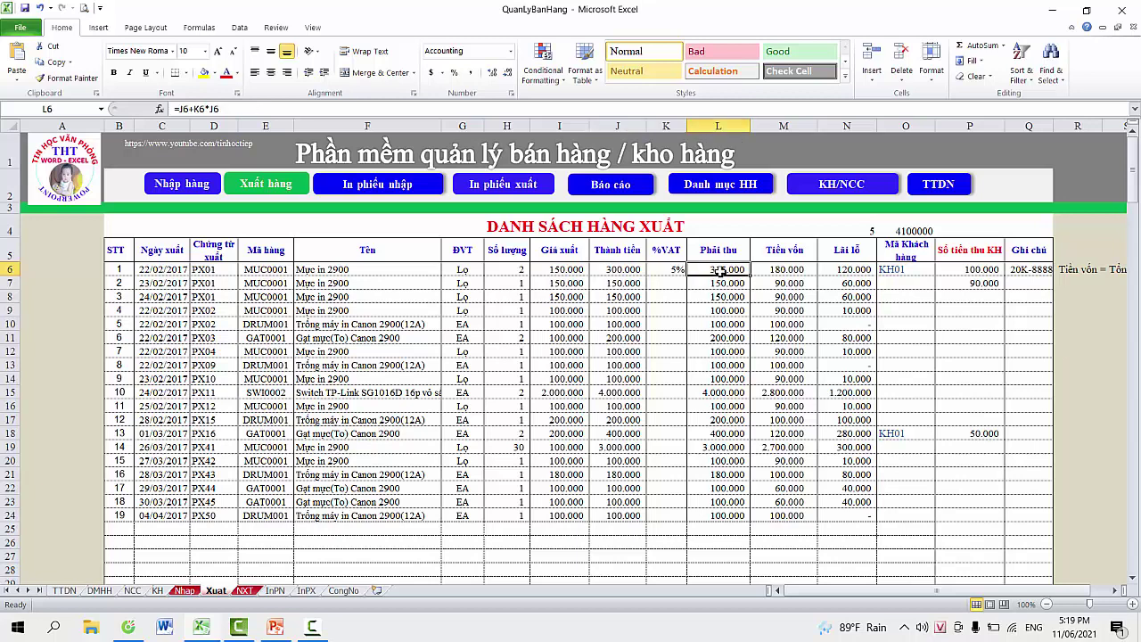
{"action": "left_click", "coordinate": [788, 273]}
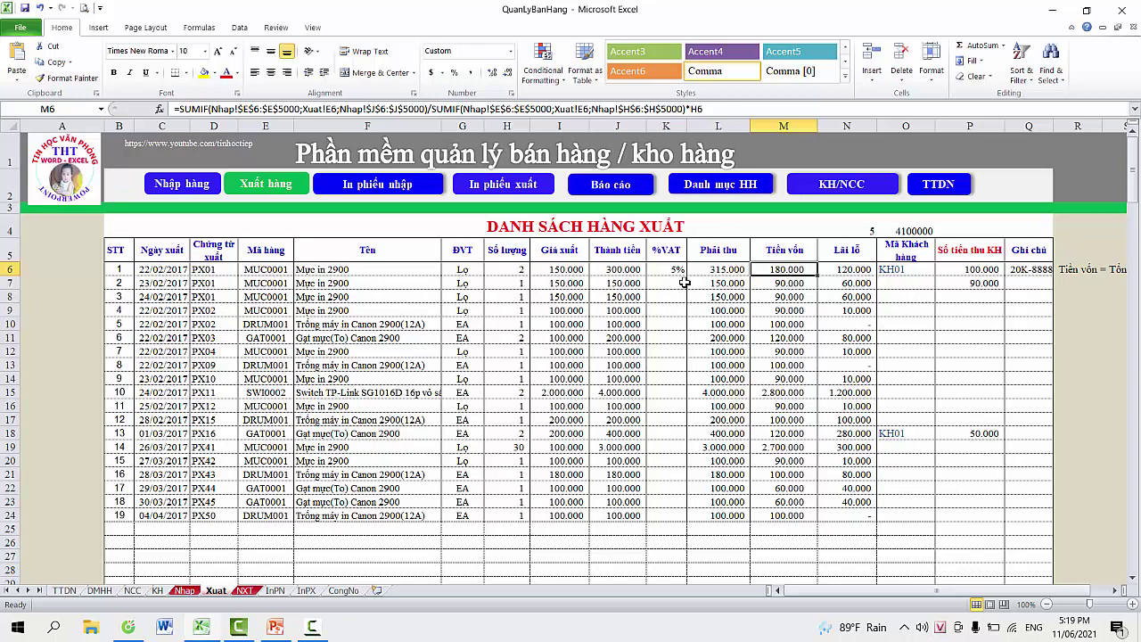
{"action": "left_click", "coordinate": [726, 269]}
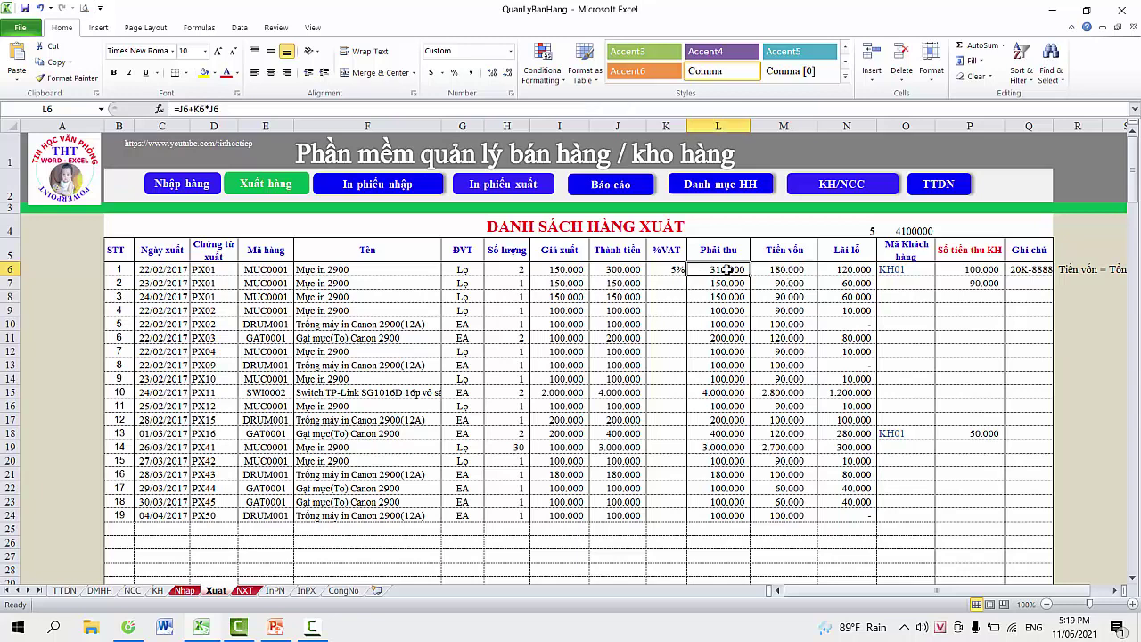
{"action": "left_click", "coordinate": [842, 270]}
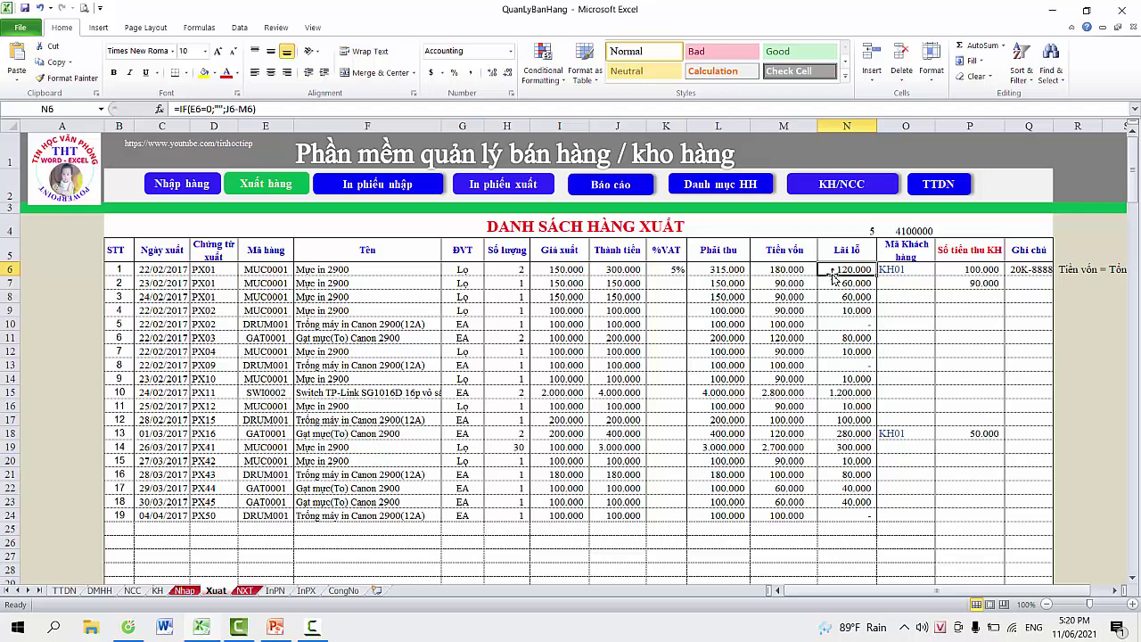
Select the export and import quantity columns to compare their totals.
{"action": "left_click", "coordinate": [496, 269]}
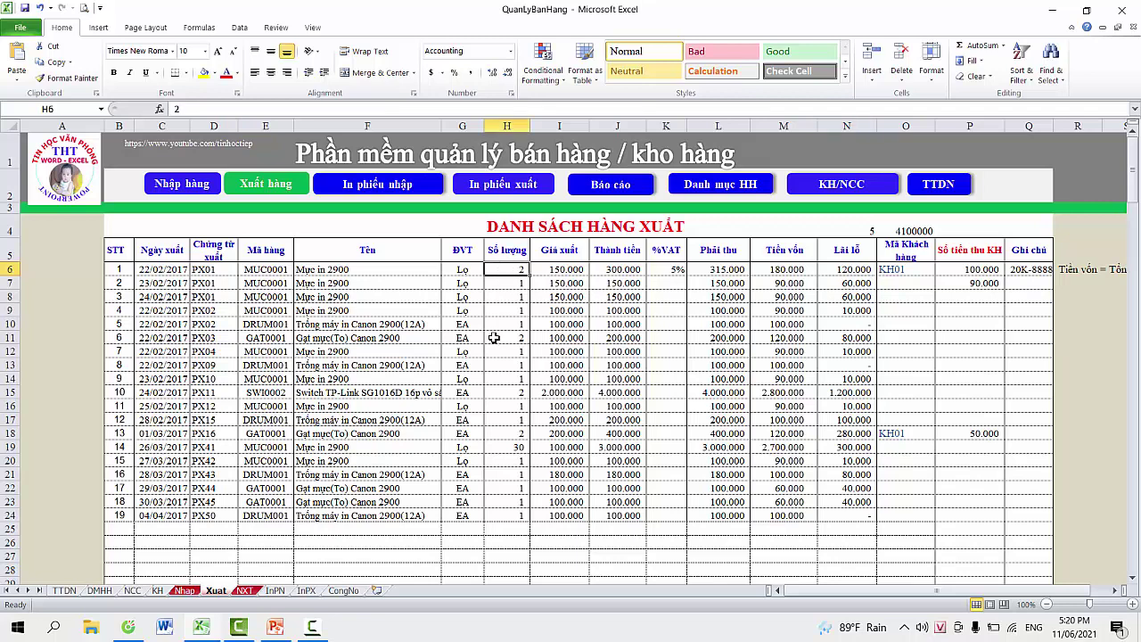
{"action": "left_click_drag", "start_coordinate": [493, 338], "coordinate": [517, 509]}
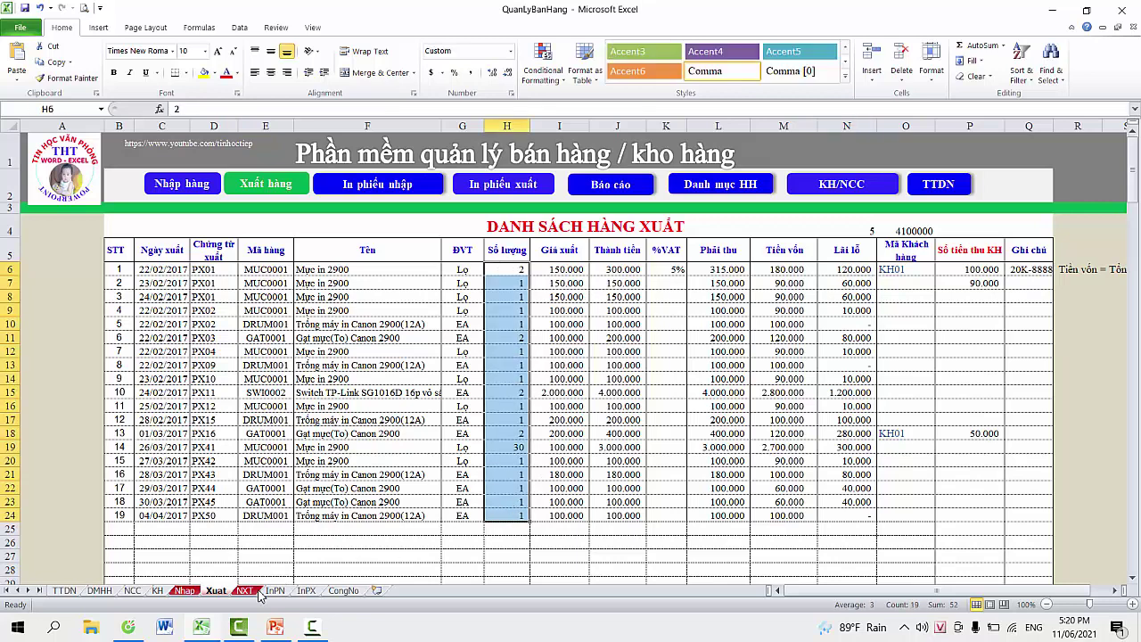
{"action": "left_click", "coordinate": [184, 591]}
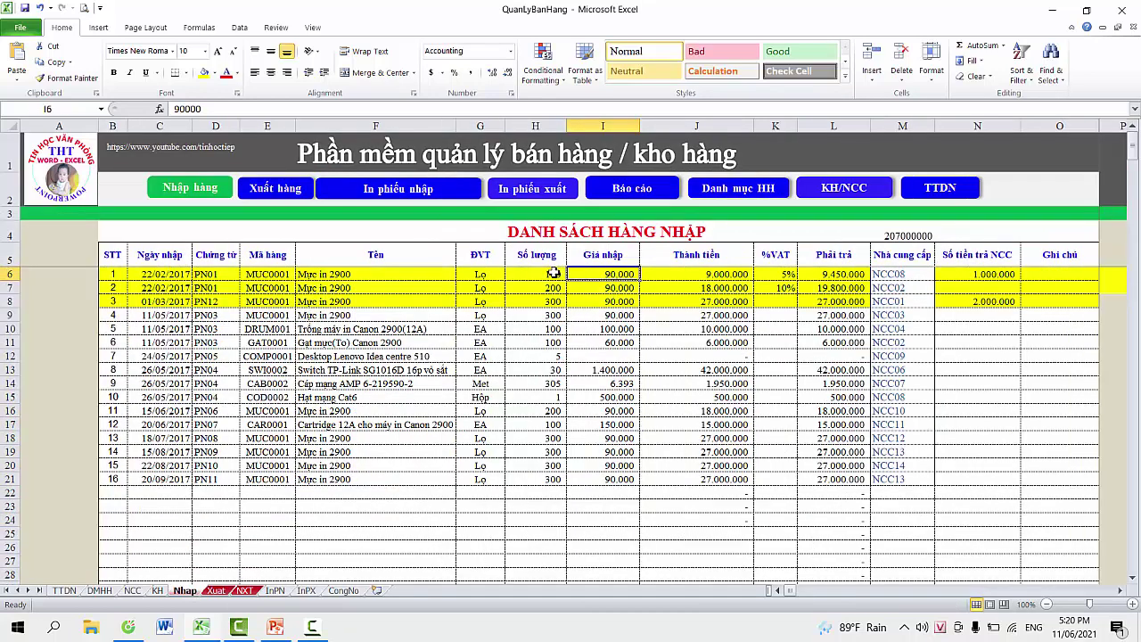
{"action": "left_click_drag", "start_coordinate": [546, 275], "coordinate": [546, 480]}
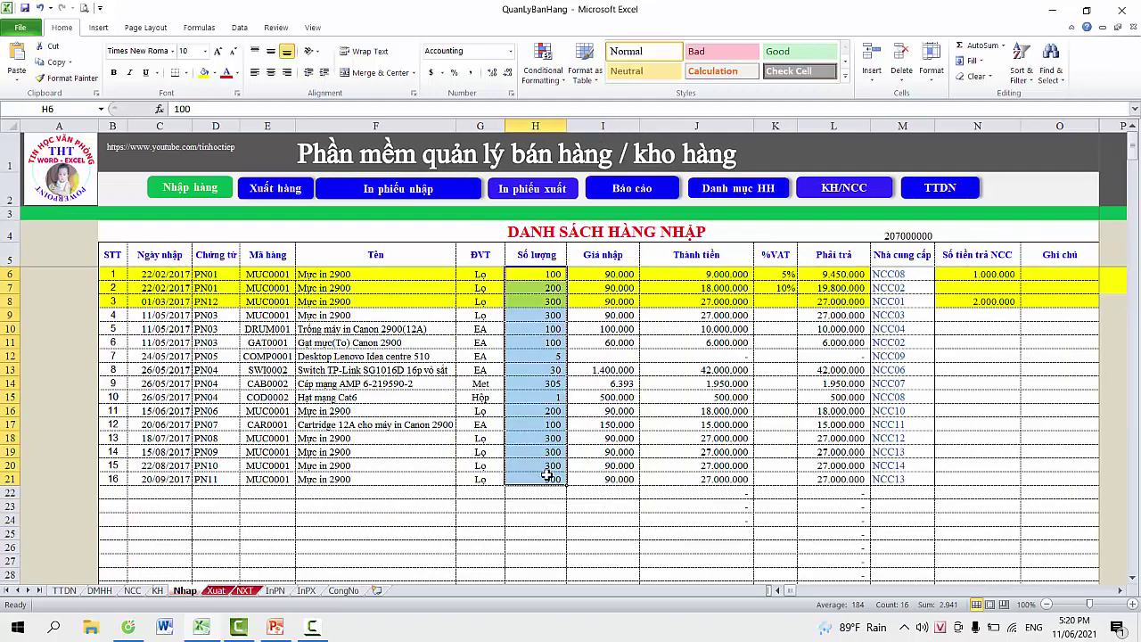
{"action": "left_click", "coordinate": [215, 590]}
{"action": "left_click", "coordinate": [504, 268]}
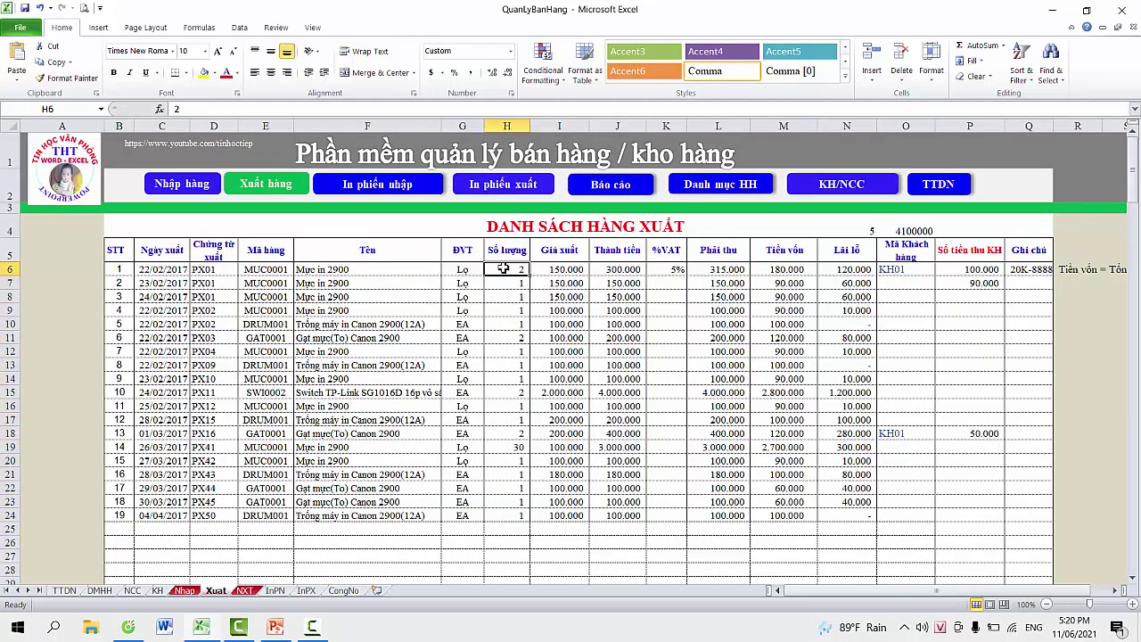
{"action": "left_click_drag", "start_coordinate": [504, 274], "coordinate": [508, 515]}
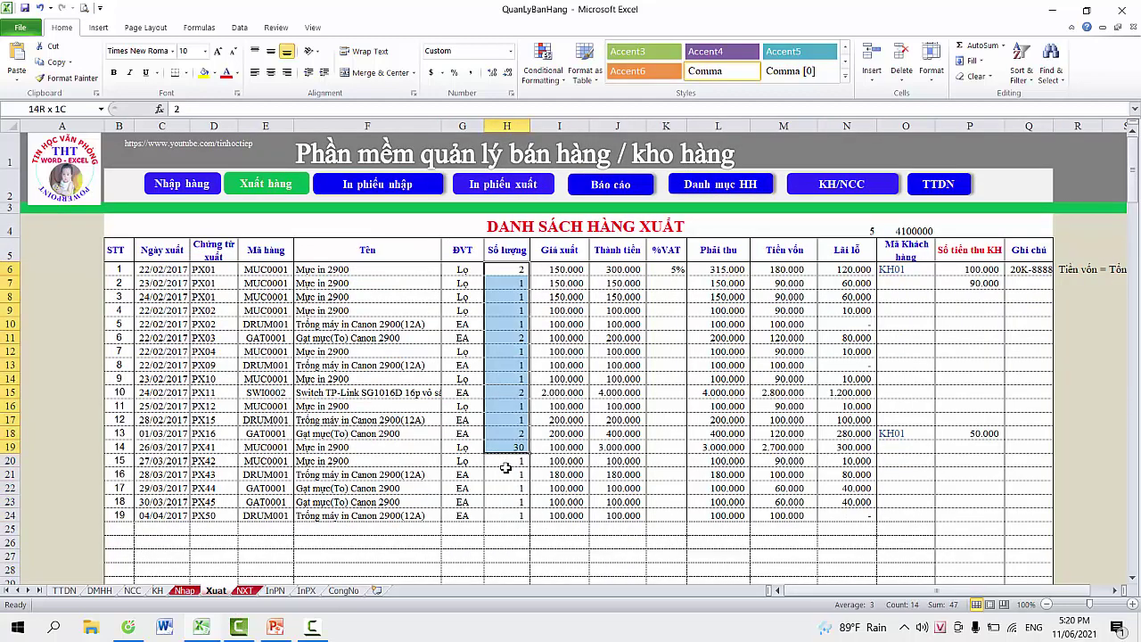
Check export cells J20, I6, H9 and H13 and the export dates before opening NXT.
{"action": "left_click", "coordinate": [619, 458]}
{"action": "left_click", "coordinate": [538, 272]}
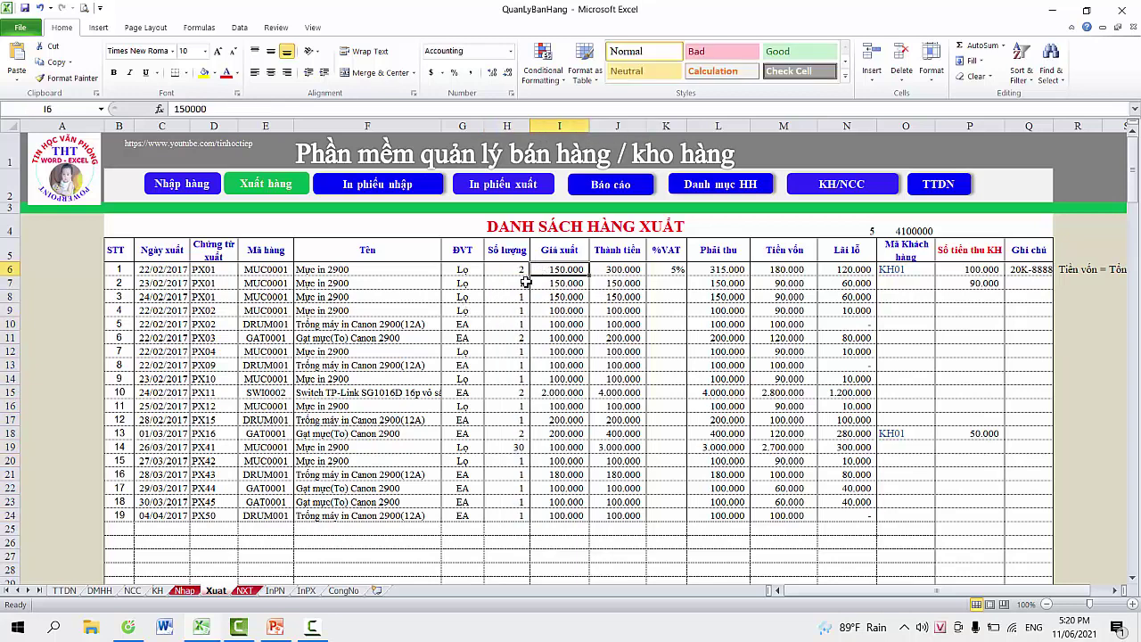
{"action": "left_click", "coordinate": [519, 310]}
{"action": "left_click", "coordinate": [518, 369]}
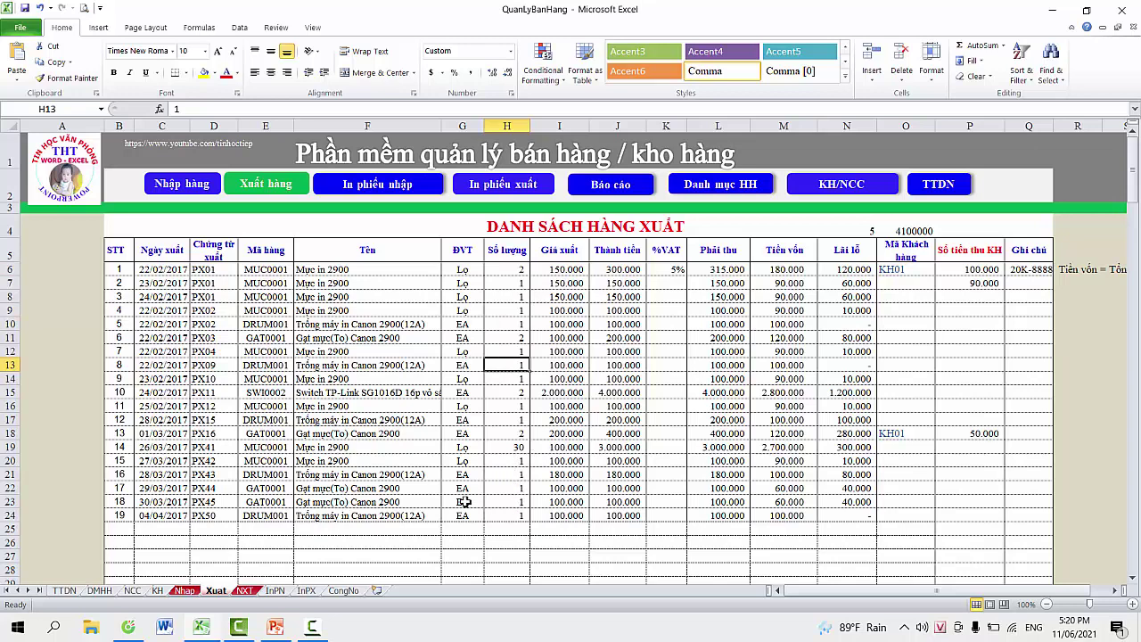
{"action": "left_click_drag", "start_coordinate": [157, 268], "coordinate": [167, 504]}
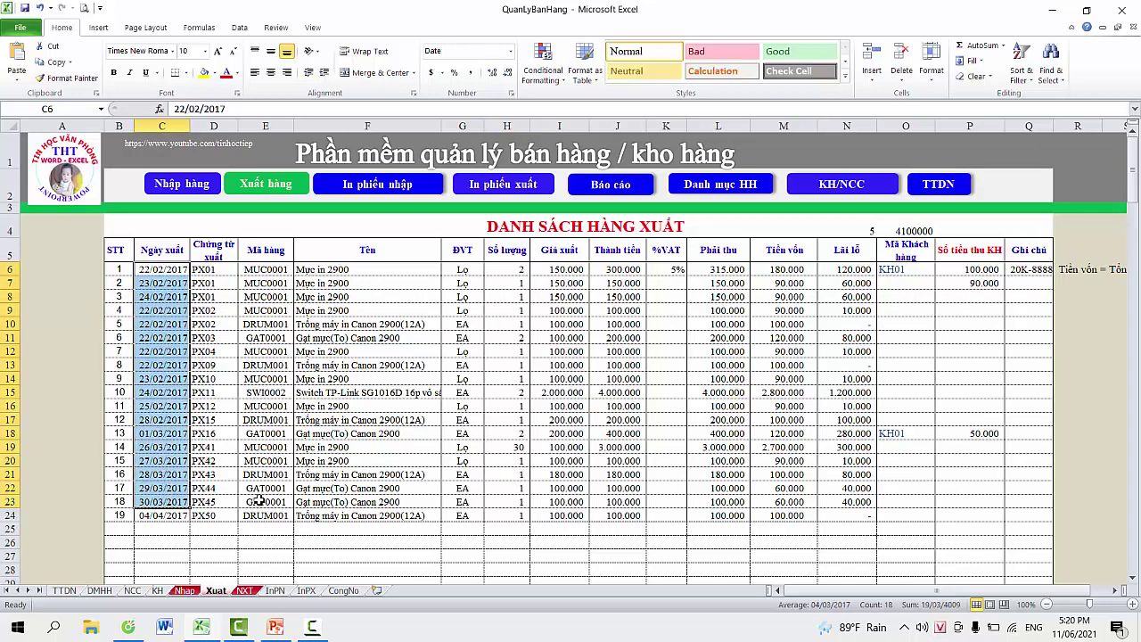
{"action": "left_click", "coordinate": [246, 591]}
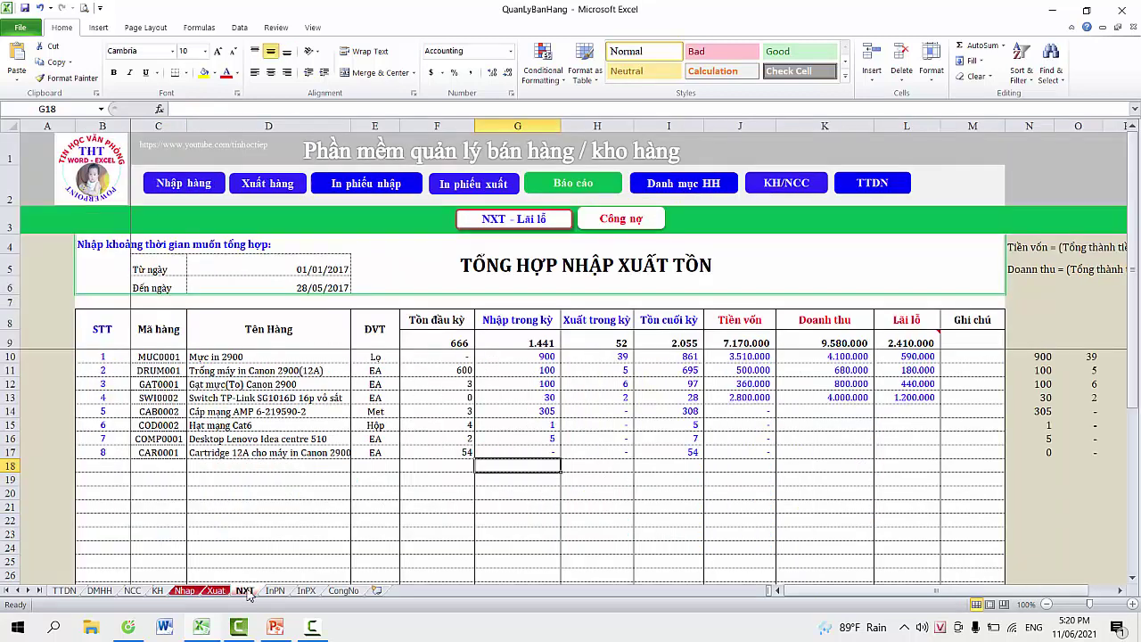
{"action": "left_click", "coordinate": [302, 271]}
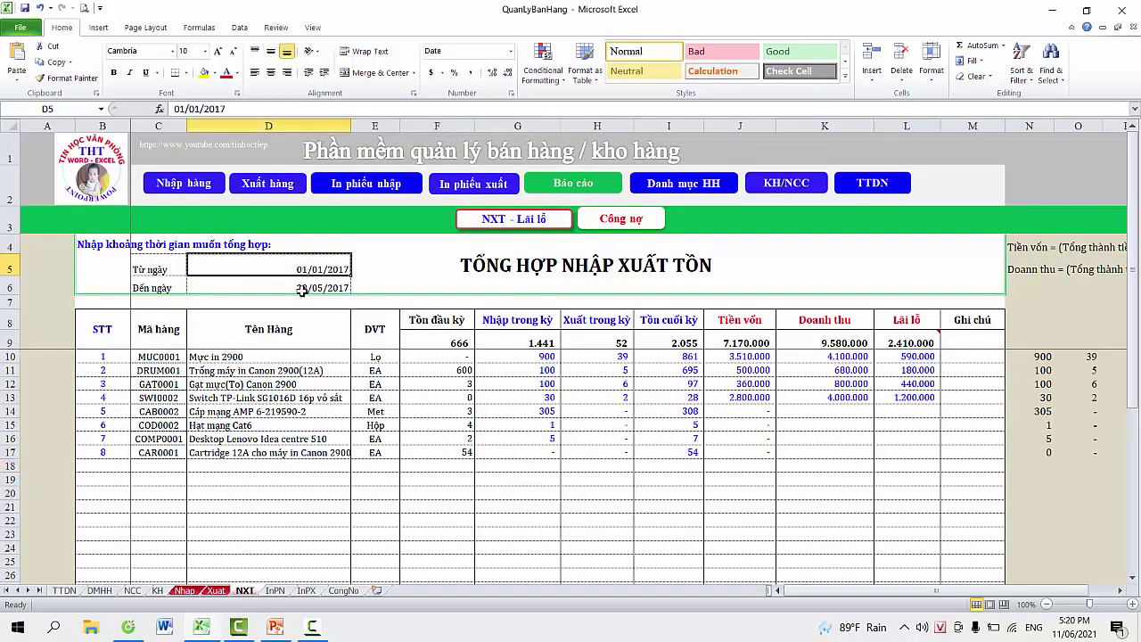
{"action": "left_click", "coordinate": [251, 359]}
{"action": "left_click", "coordinate": [250, 383]}
{"action": "left_click", "coordinate": [249, 424]}
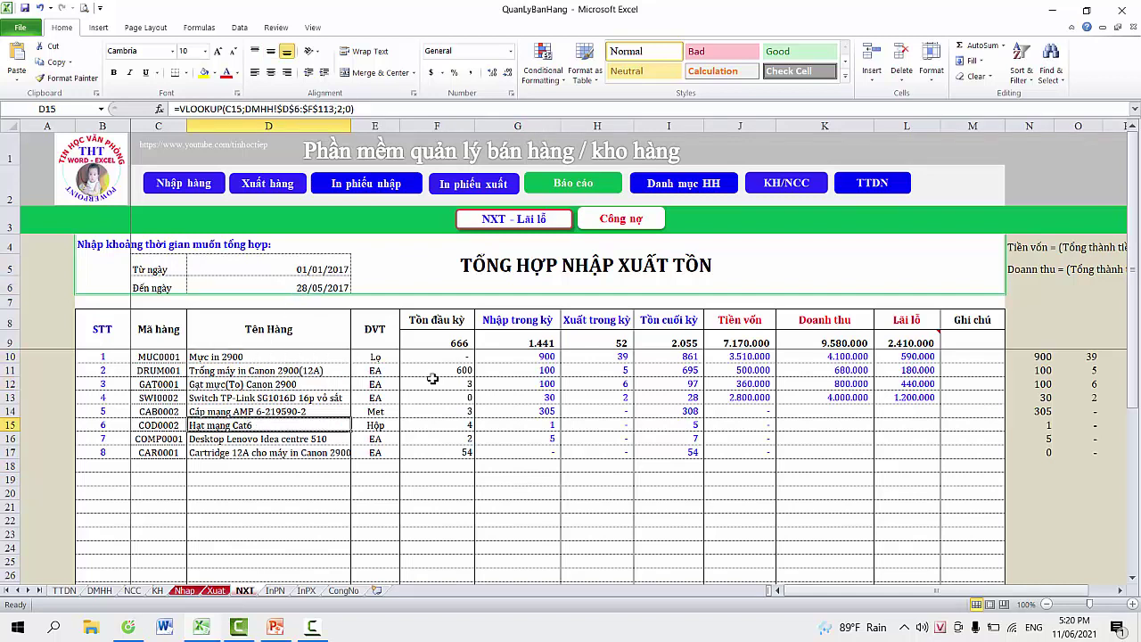
{"action": "left_click", "coordinate": [448, 343]}
{"action": "left_click", "coordinate": [533, 342]}
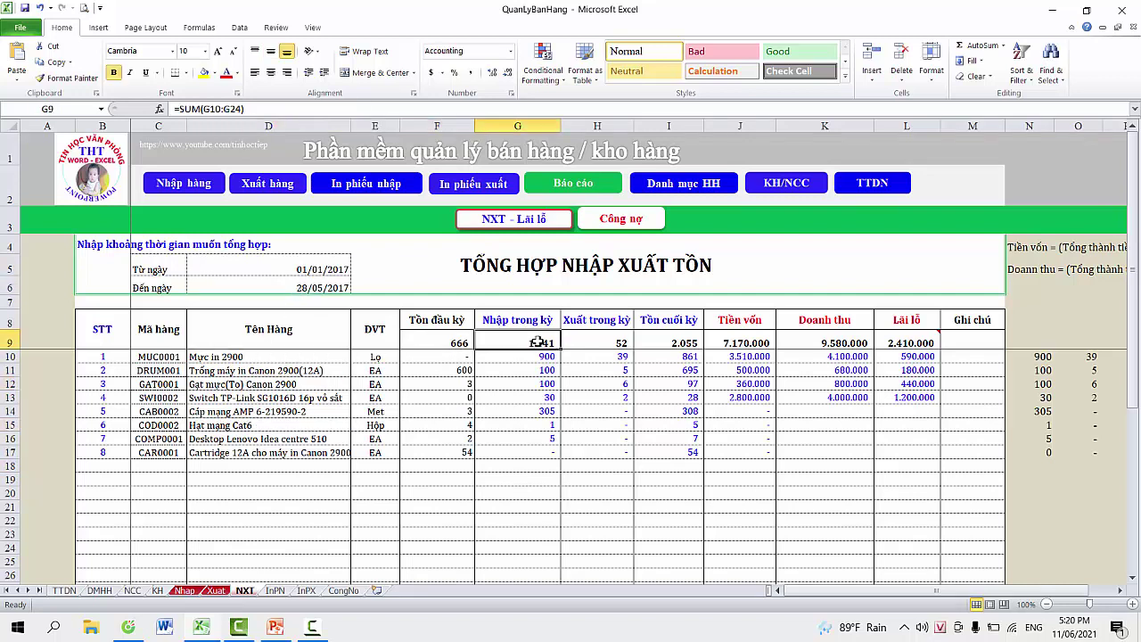
{"action": "left_click", "coordinate": [601, 340]}
{"action": "left_click", "coordinate": [678, 340]}
{"action": "left_click", "coordinate": [743, 340]}
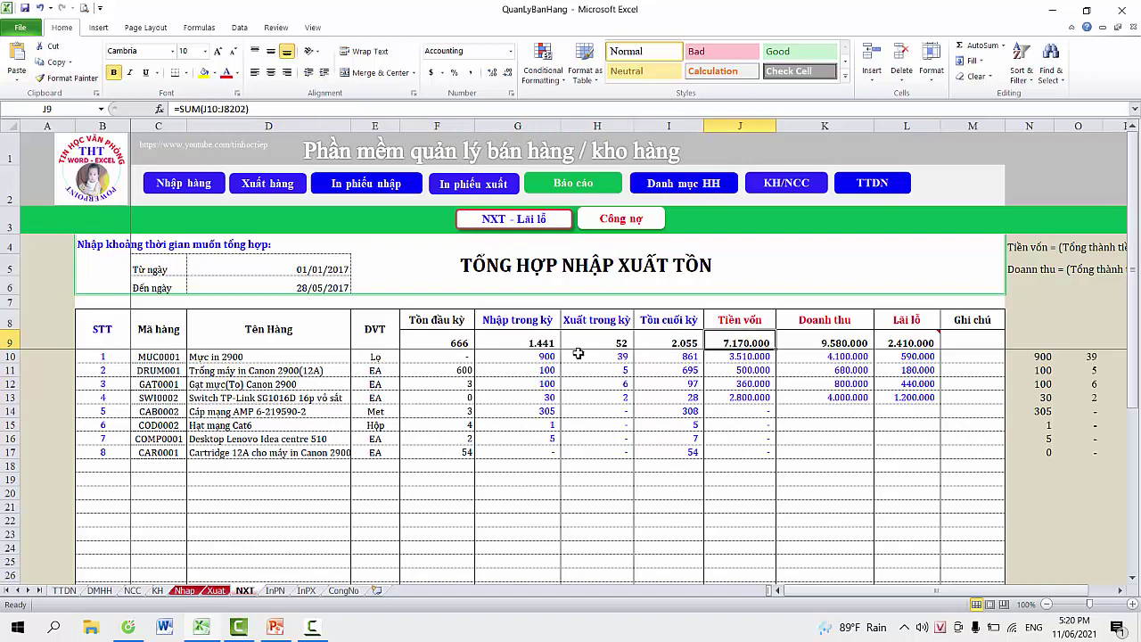
{"action": "left_click", "coordinate": [432, 358]}
{"action": "left_click", "coordinate": [251, 356]}
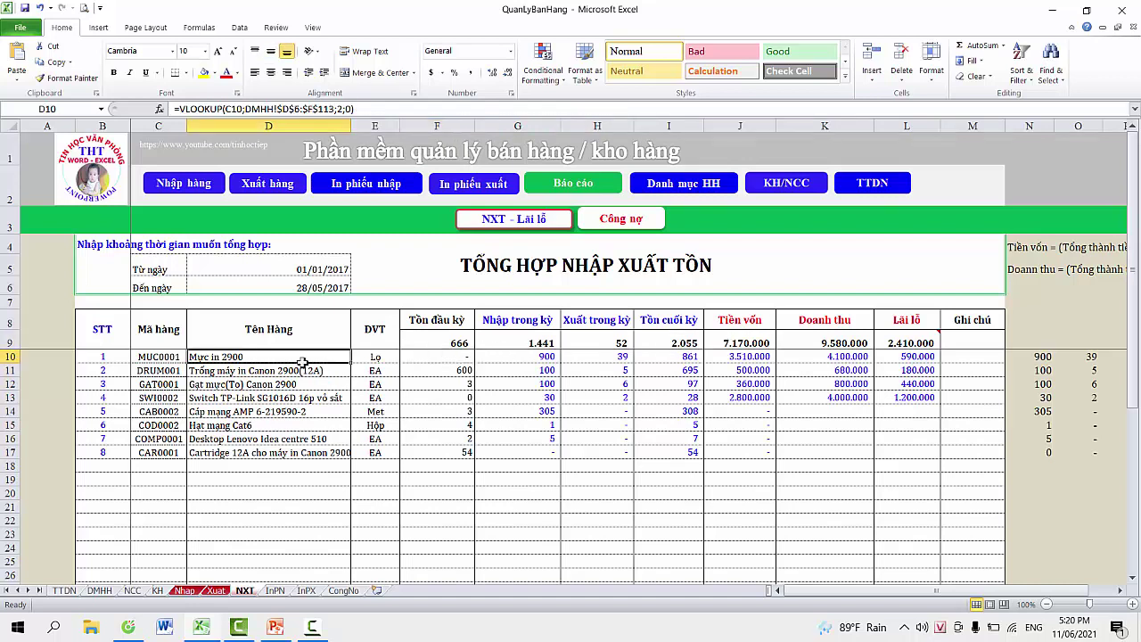
{"action": "left_click", "coordinate": [462, 369]}
{"action": "left_click", "coordinate": [456, 409]}
{"action": "left_click", "coordinate": [449, 425]}
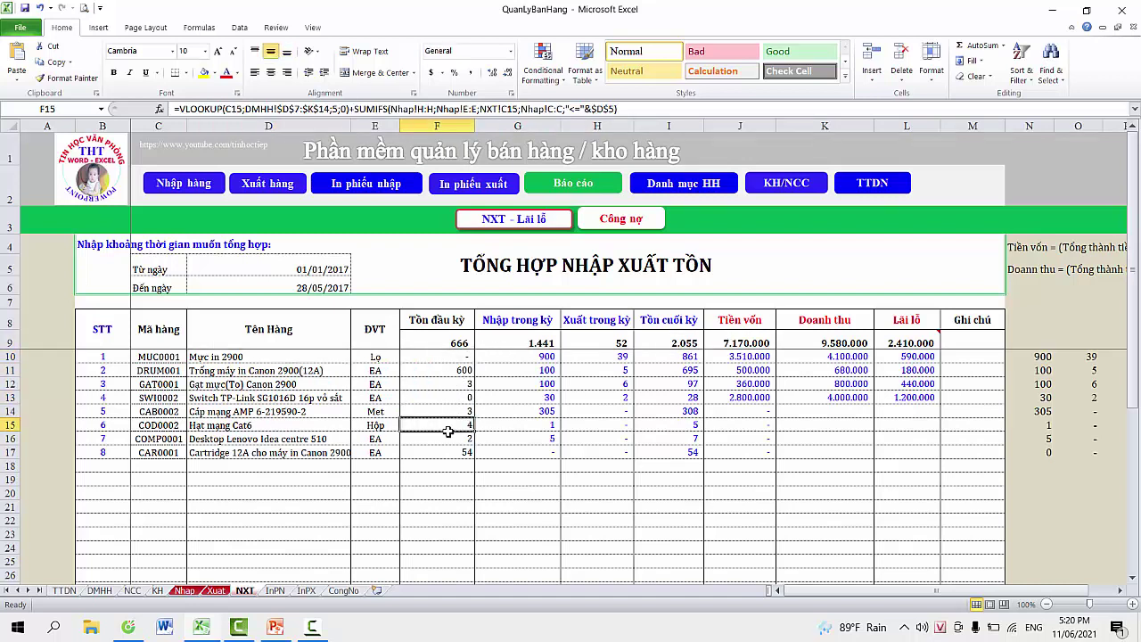
{"action": "left_click", "coordinate": [64, 590]}
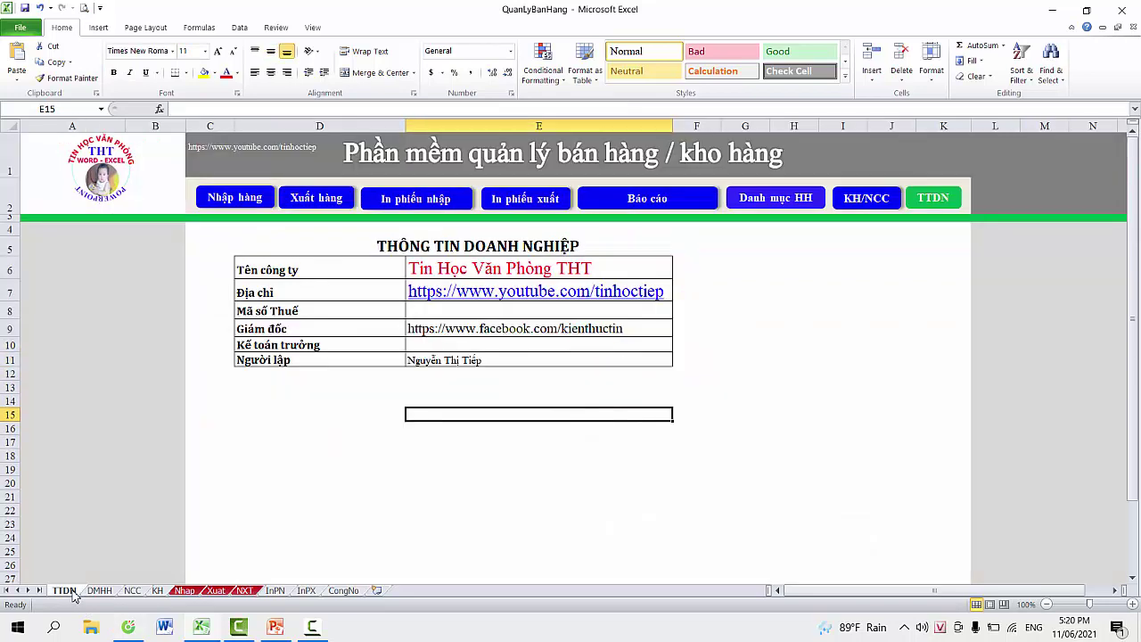
{"action": "left_click", "coordinate": [99, 590]}
{"action": "left_click", "coordinate": [132, 591]}
{"action": "left_click", "coordinate": [157, 592]}
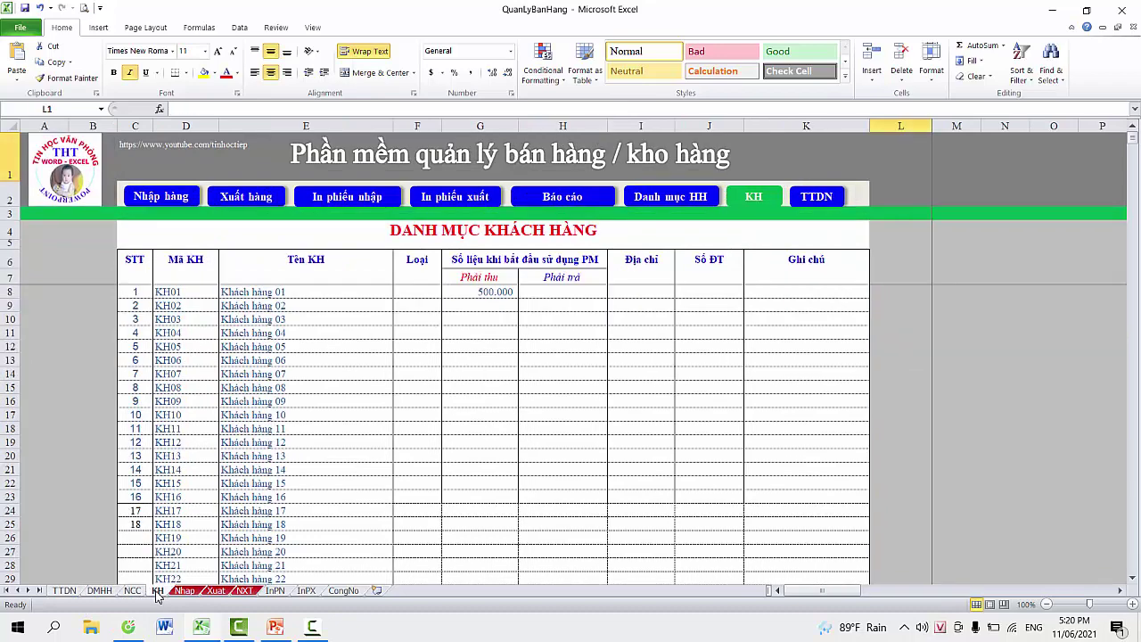
{"action": "left_click", "coordinate": [67, 593]}
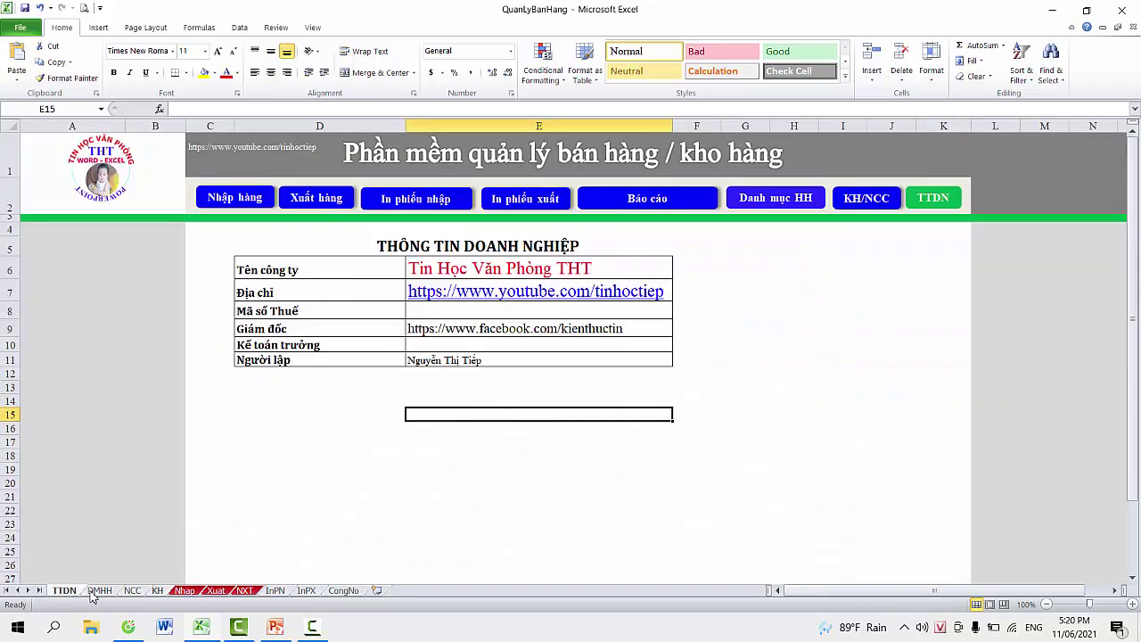
{"action": "left_click", "coordinate": [99, 591]}
{"action": "left_click", "coordinate": [184, 590]}
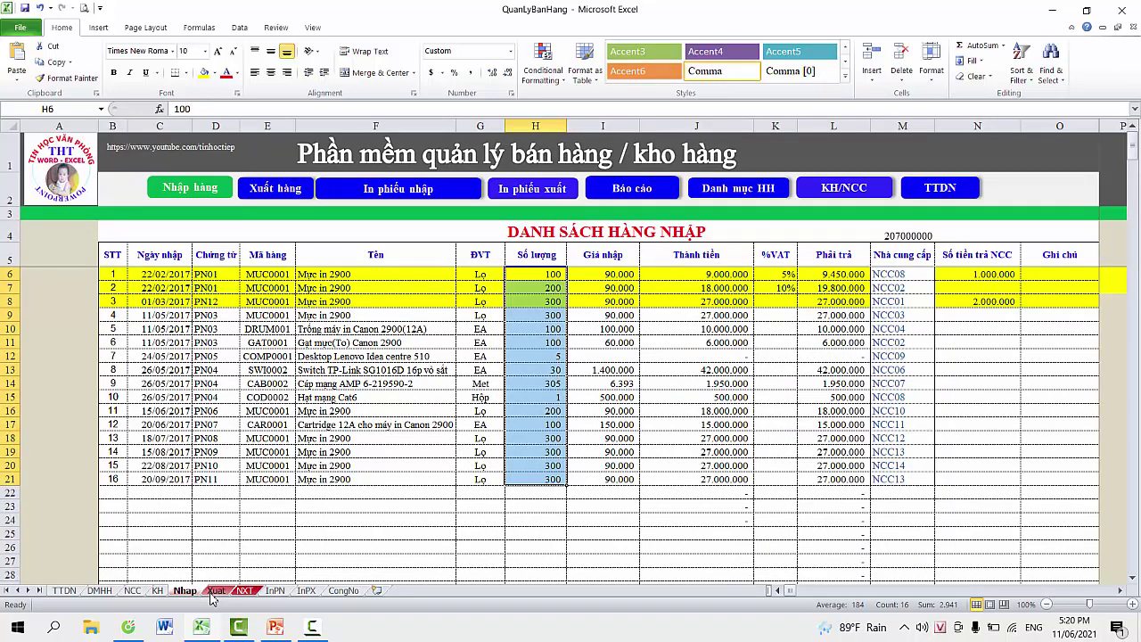
{"action": "left_click", "coordinate": [212, 594]}
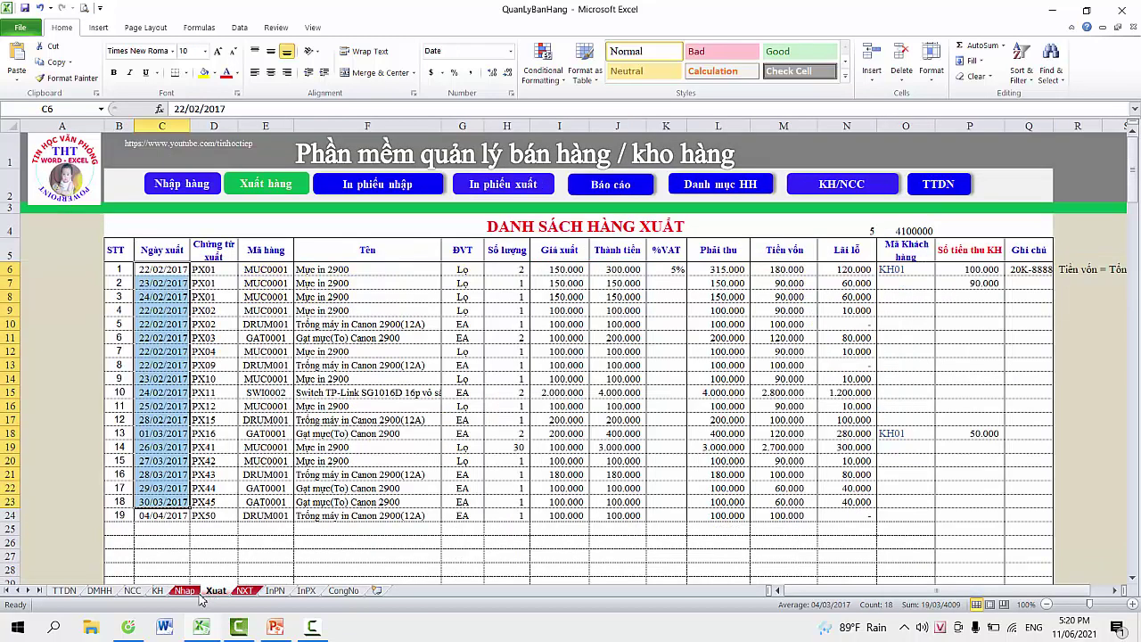
{"action": "left_click", "coordinate": [185, 596]}
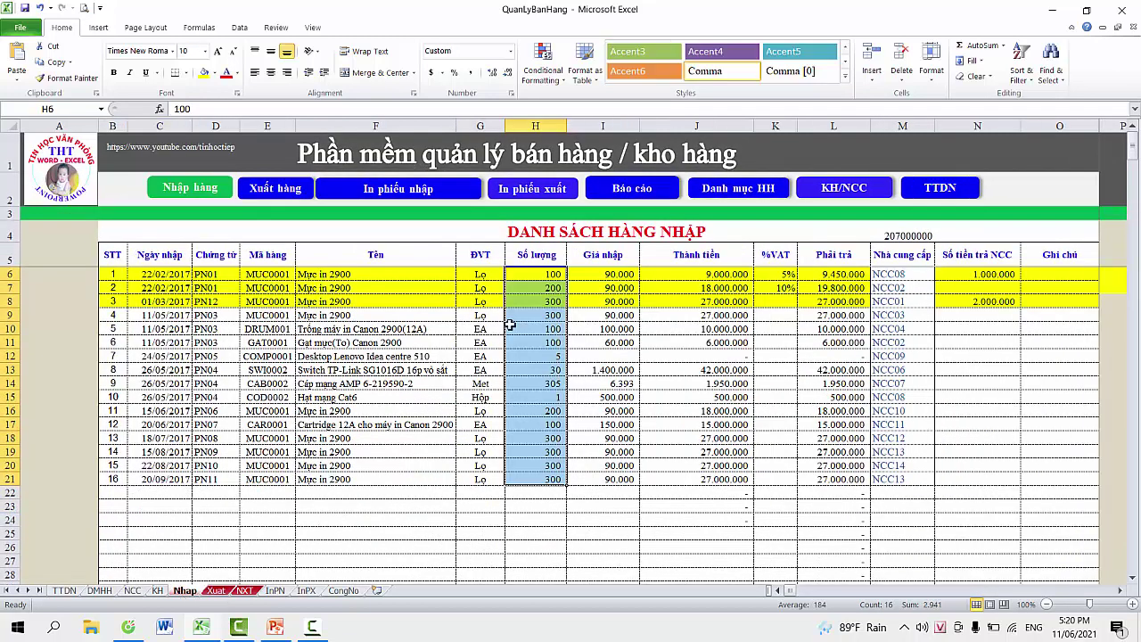
{"action": "left_click", "coordinate": [537, 277]}
{"action": "left_click", "coordinate": [538, 302]}
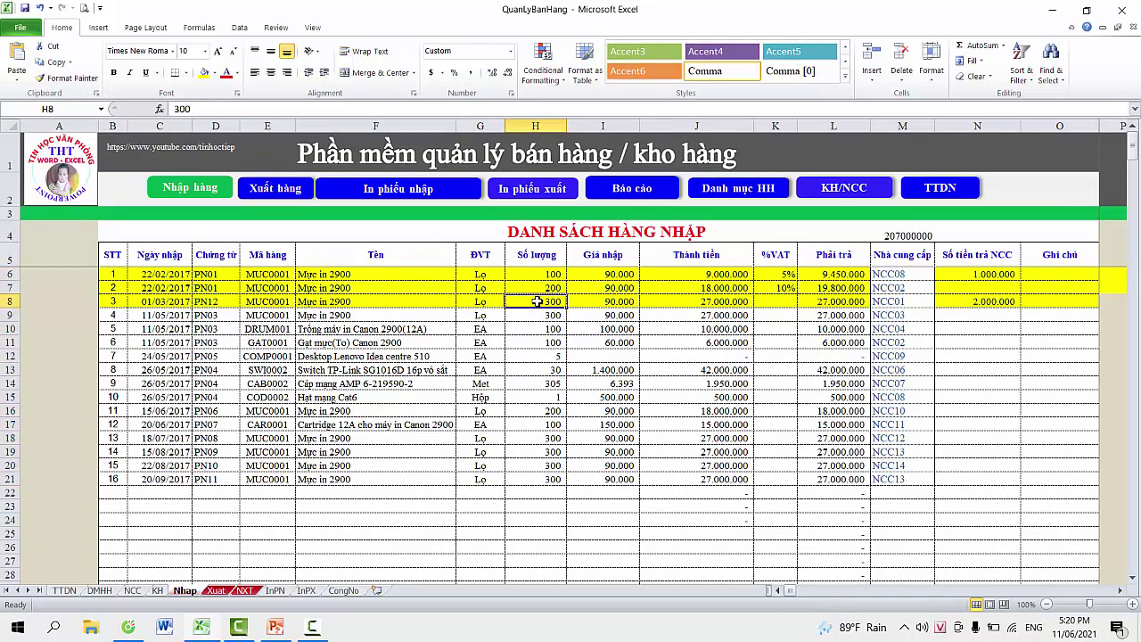
{"action": "left_click", "coordinate": [540, 331]}
{"action": "left_click", "coordinate": [542, 356]}
{"action": "left_click", "coordinate": [542, 384]}
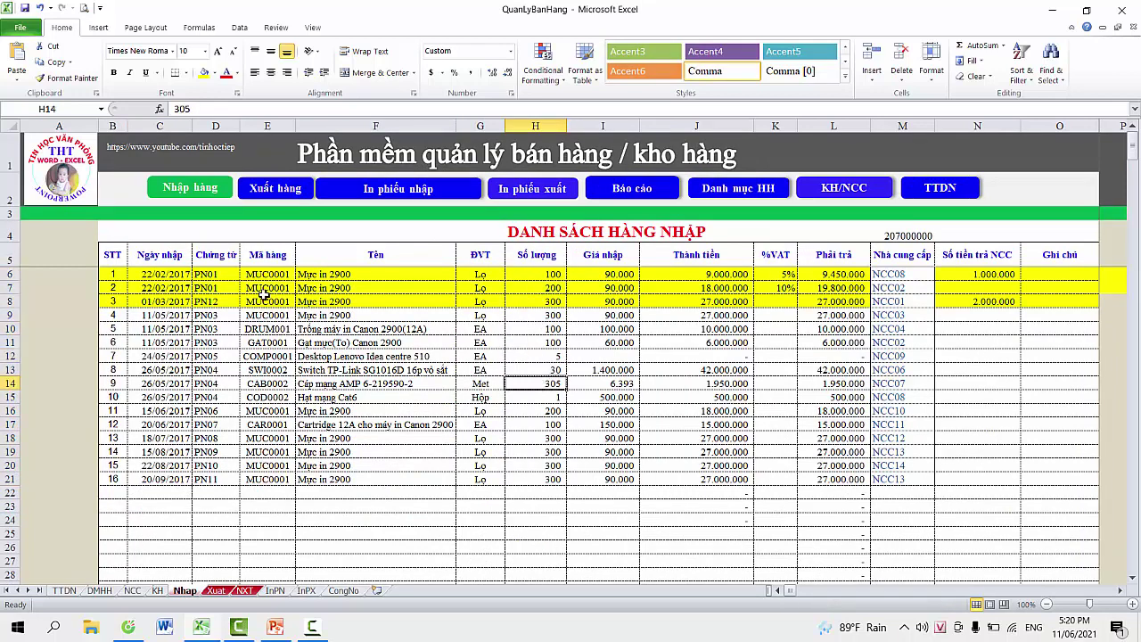
{"action": "left_click", "coordinate": [264, 287]}
{"action": "left_click", "coordinate": [267, 316]}
{"action": "left_click", "coordinate": [267, 355]}
{"action": "left_click", "coordinate": [267, 397]}
{"action": "left_click", "coordinate": [268, 423]}
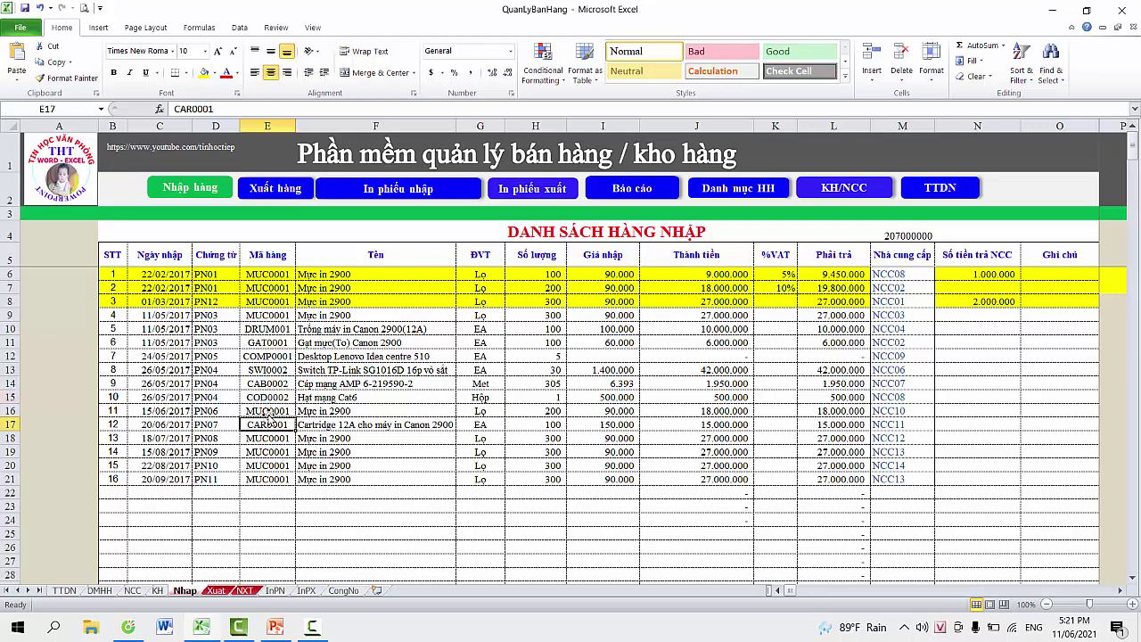
{"action": "left_click", "coordinate": [166, 276]}
{"action": "left_click", "coordinate": [165, 315]}
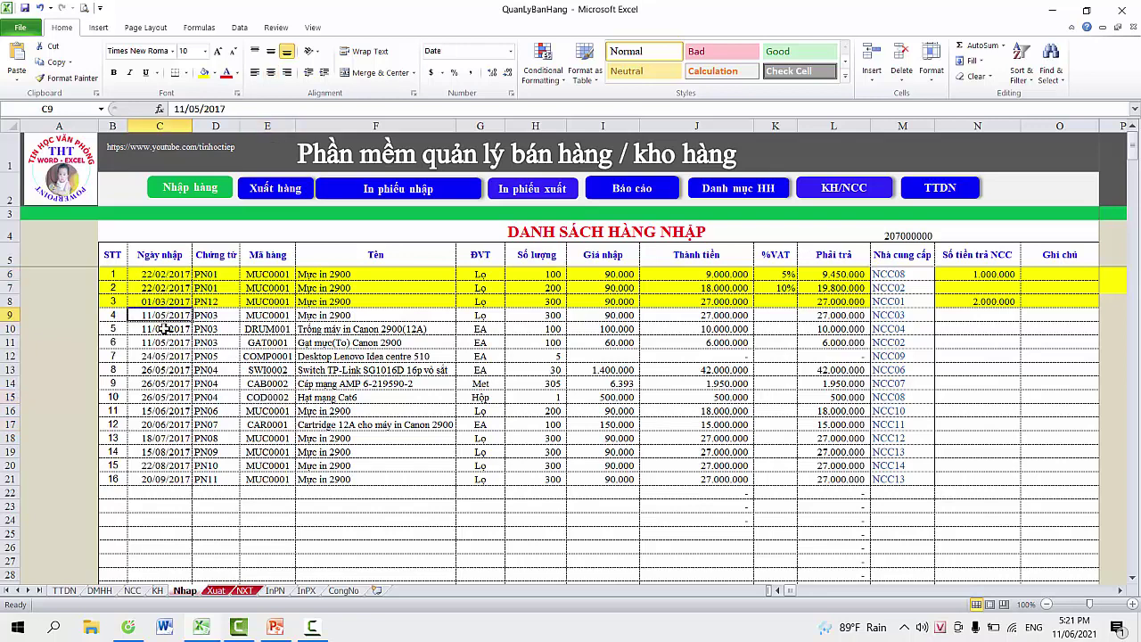
{"action": "left_click", "coordinate": [164, 330]}
{"action": "left_click", "coordinate": [165, 386]}
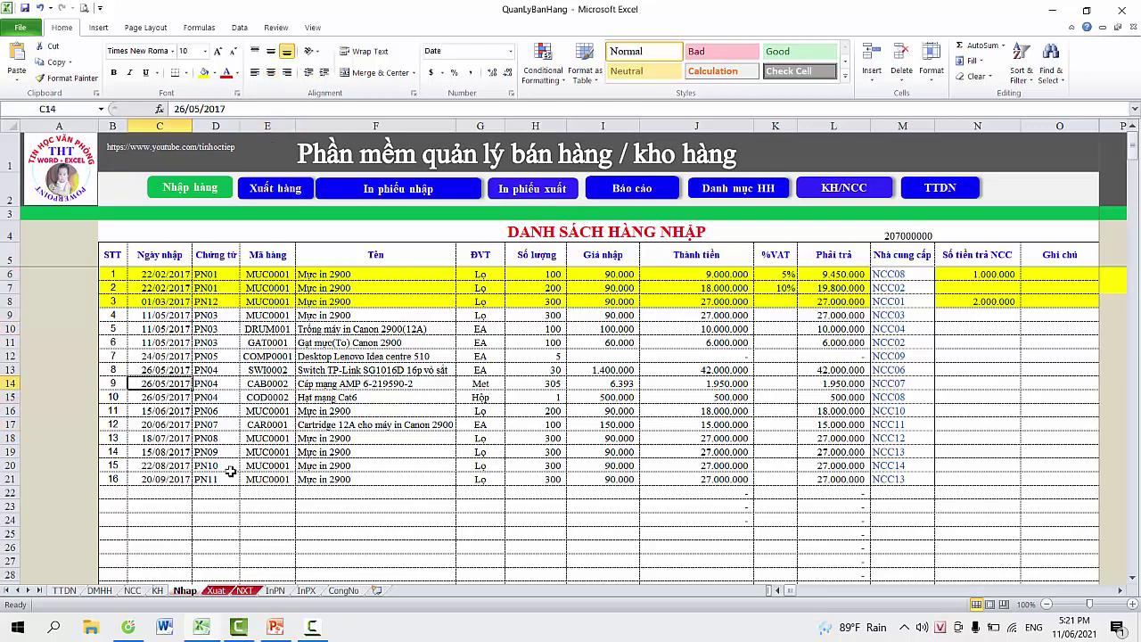
{"action": "left_click", "coordinate": [243, 588]}
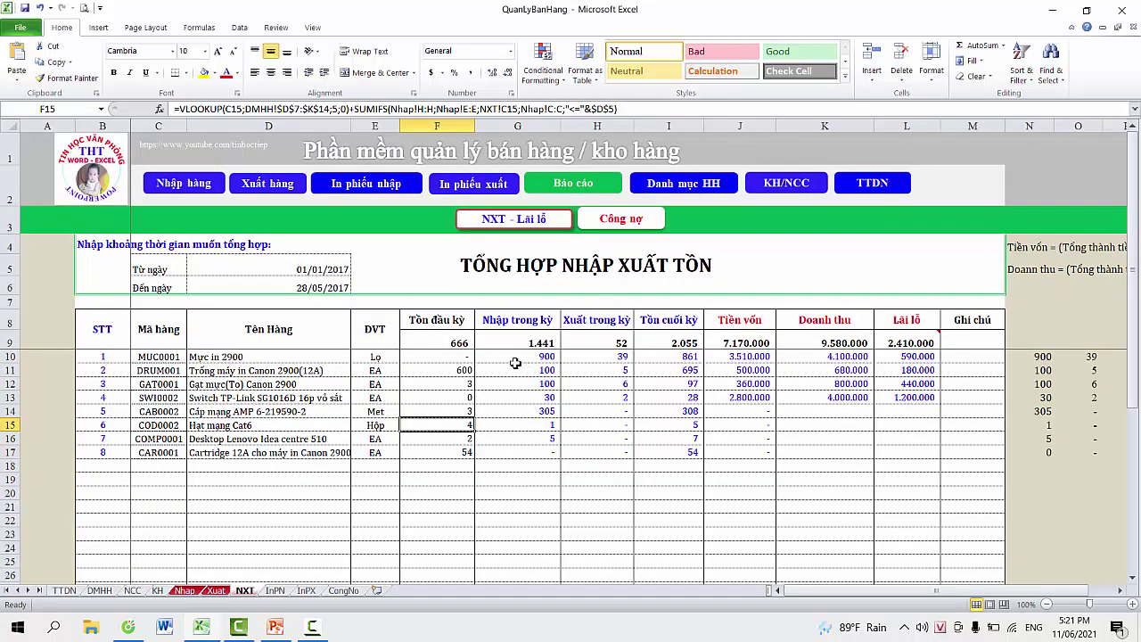
Check the closing stock formula in I10, then delete the G10:H17 in-period quantities.
{"action": "left_click_drag", "start_coordinate": [516, 360], "coordinate": [675, 461]}
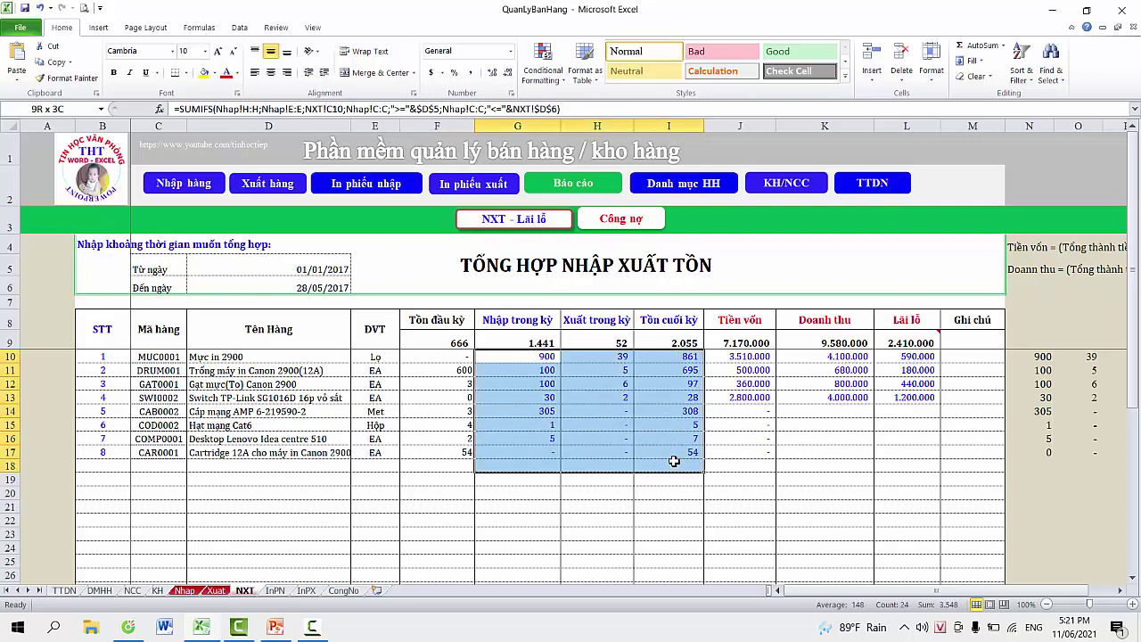
{"action": "left_click_drag", "start_coordinate": [675, 461], "coordinate": [677, 437]}
{"action": "left_click", "coordinate": [676, 359]}
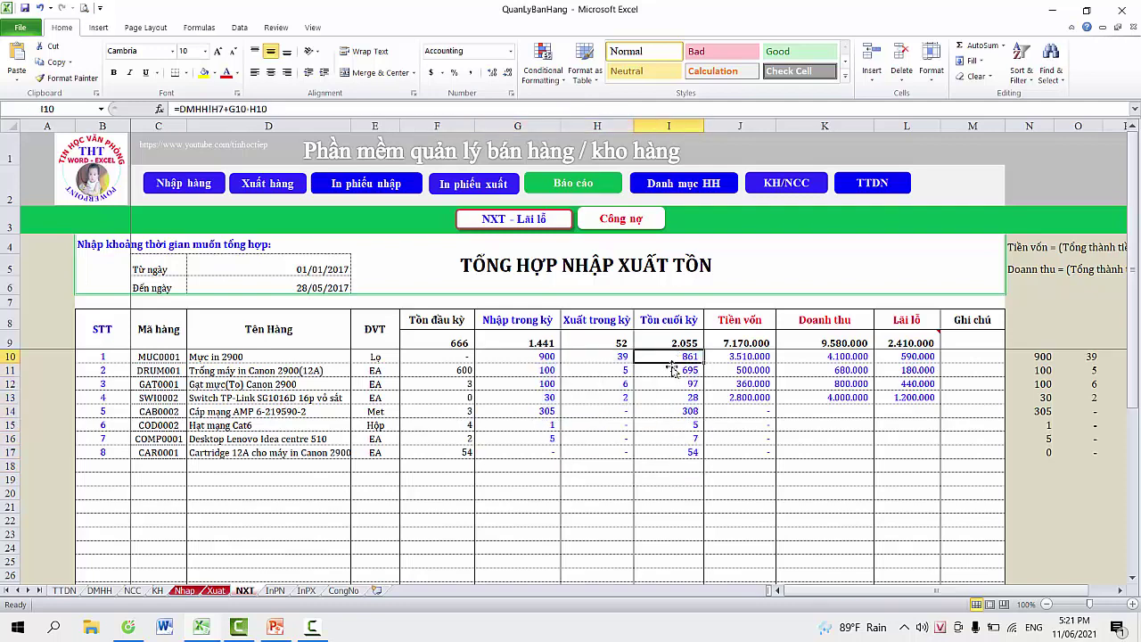
{"action": "left_click_drag", "start_coordinate": [521, 356], "coordinate": [604, 455]}
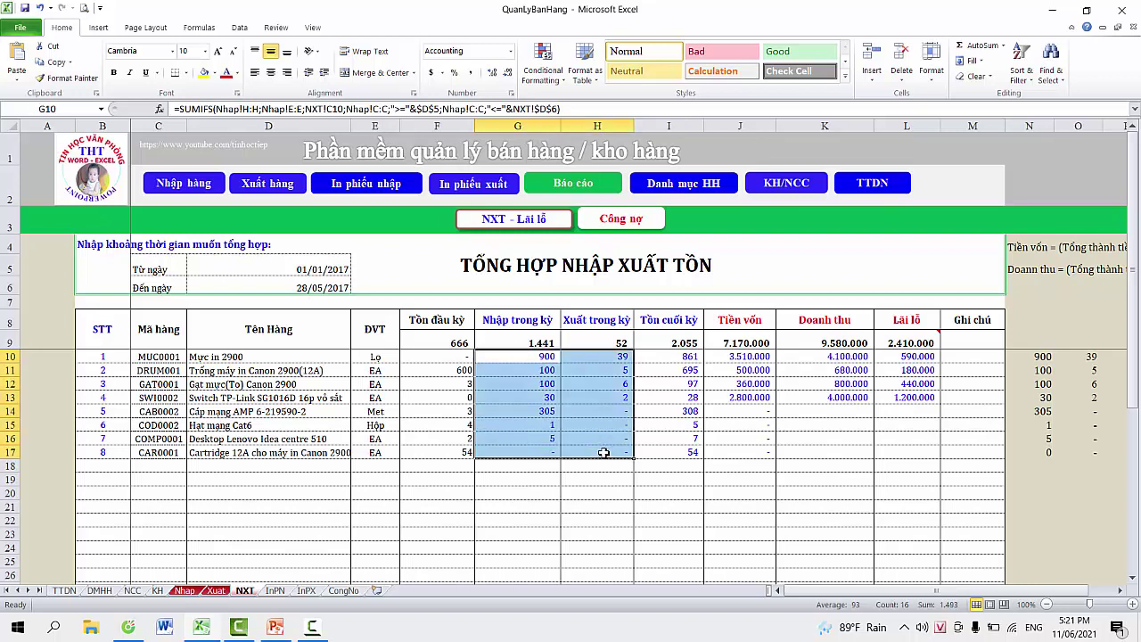
{"action": "key", "text": "Delete"}
{"action": "left_click", "coordinate": [527, 356]}
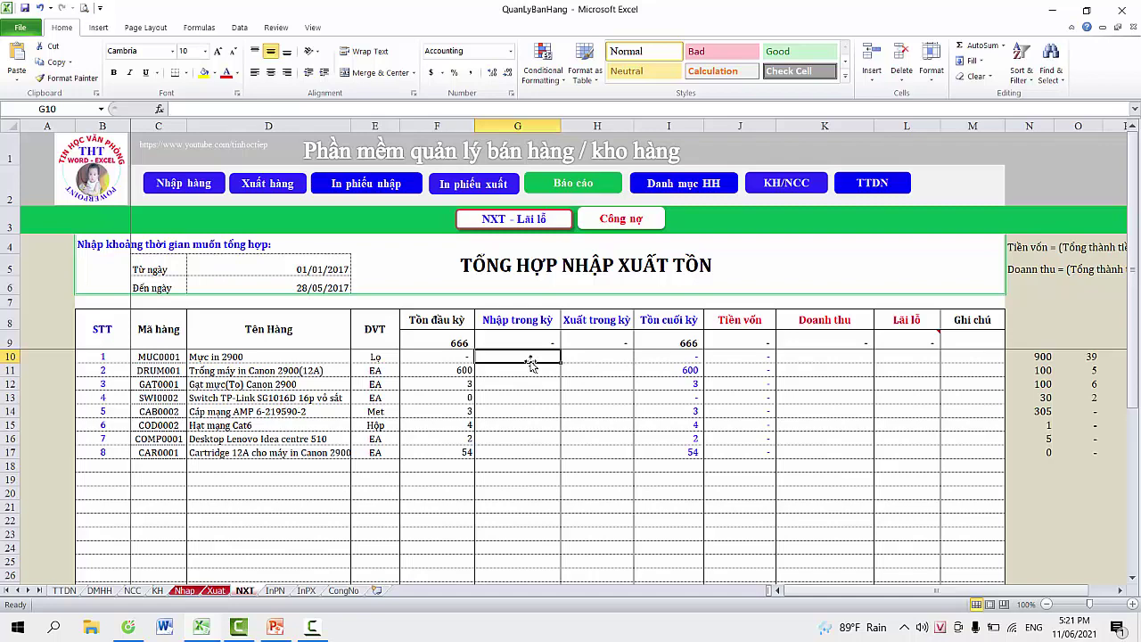
Start =SUMIFS in NXT!G10 with Nhap column H quantities as the sum range.
{"action": "type", "text": "=sum"}
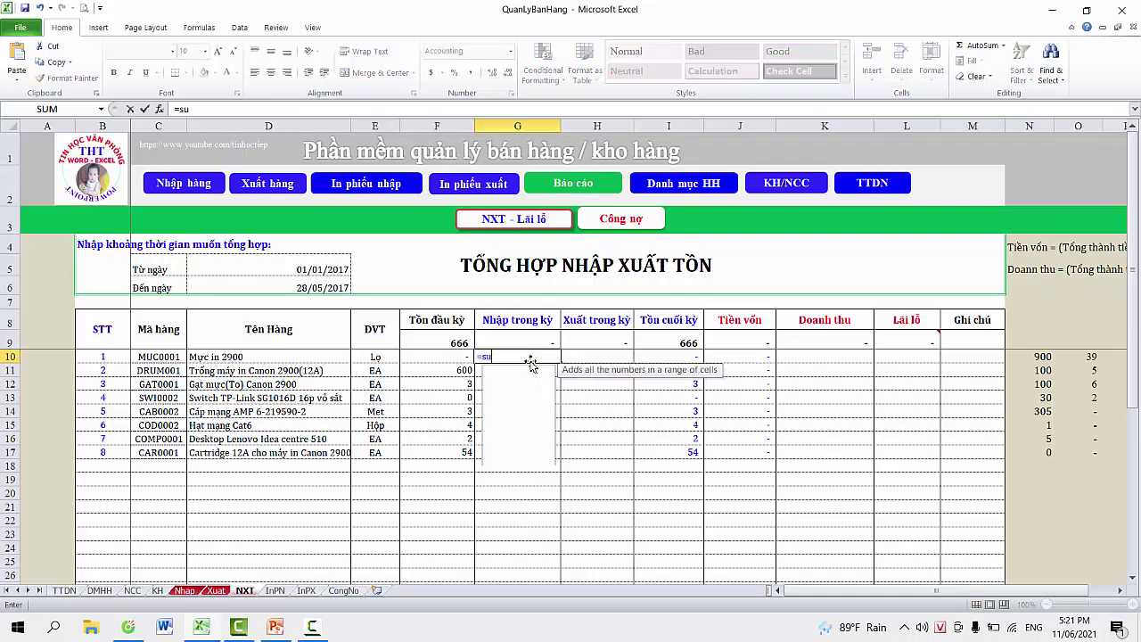
{"action": "type", "text": "i"}
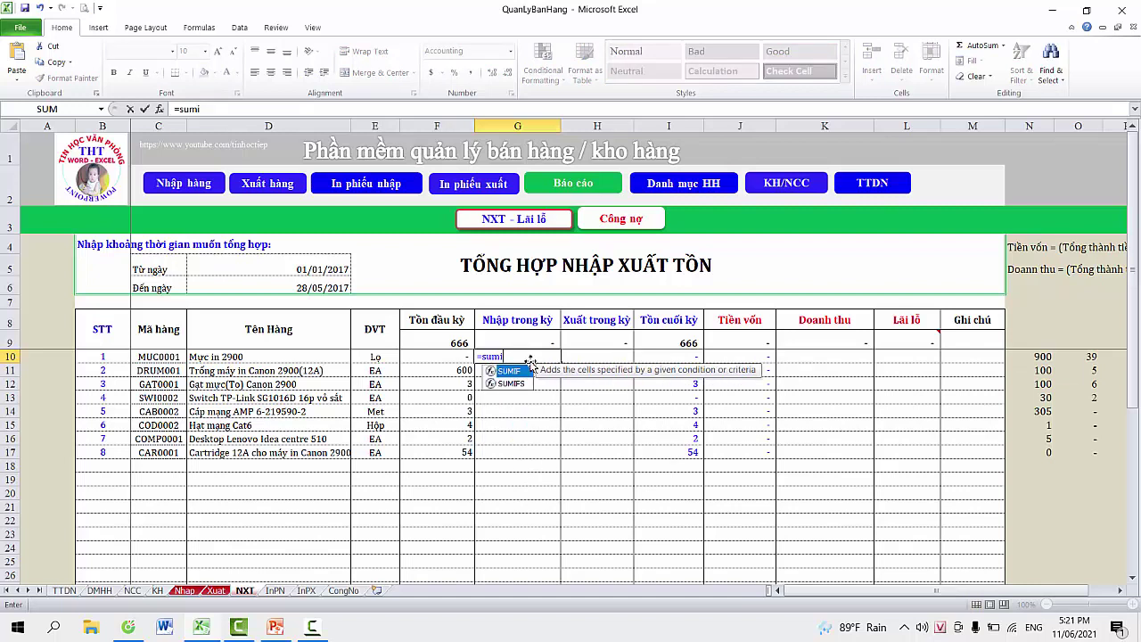
{"action": "key", "text": "Down"}
{"action": "key", "text": "Tab"}
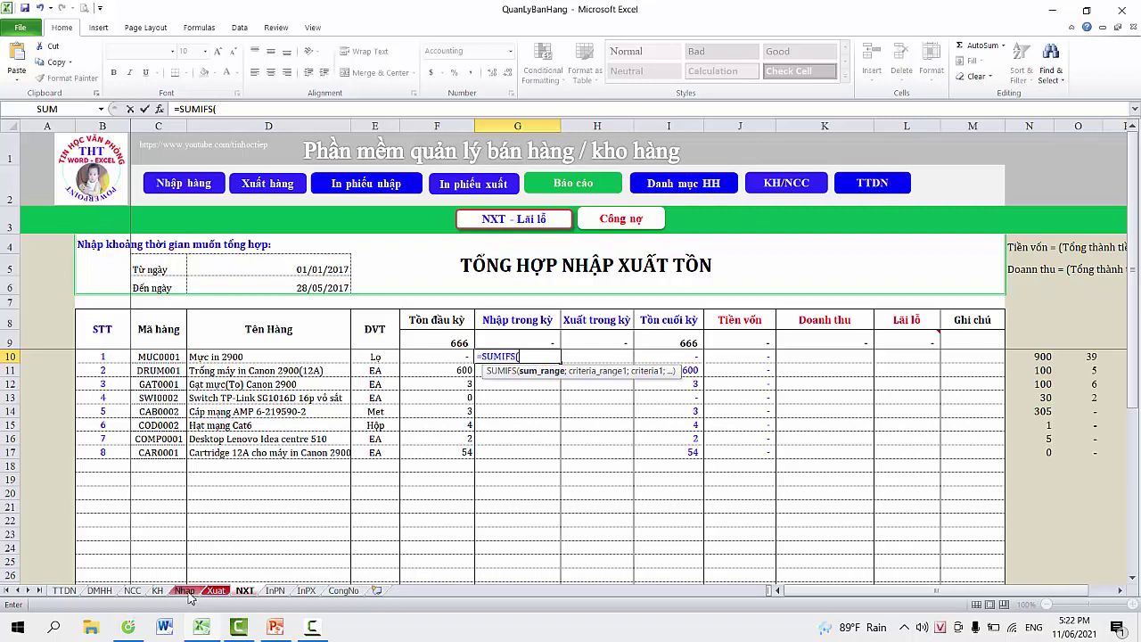
{"action": "left_click", "coordinate": [185, 592]}
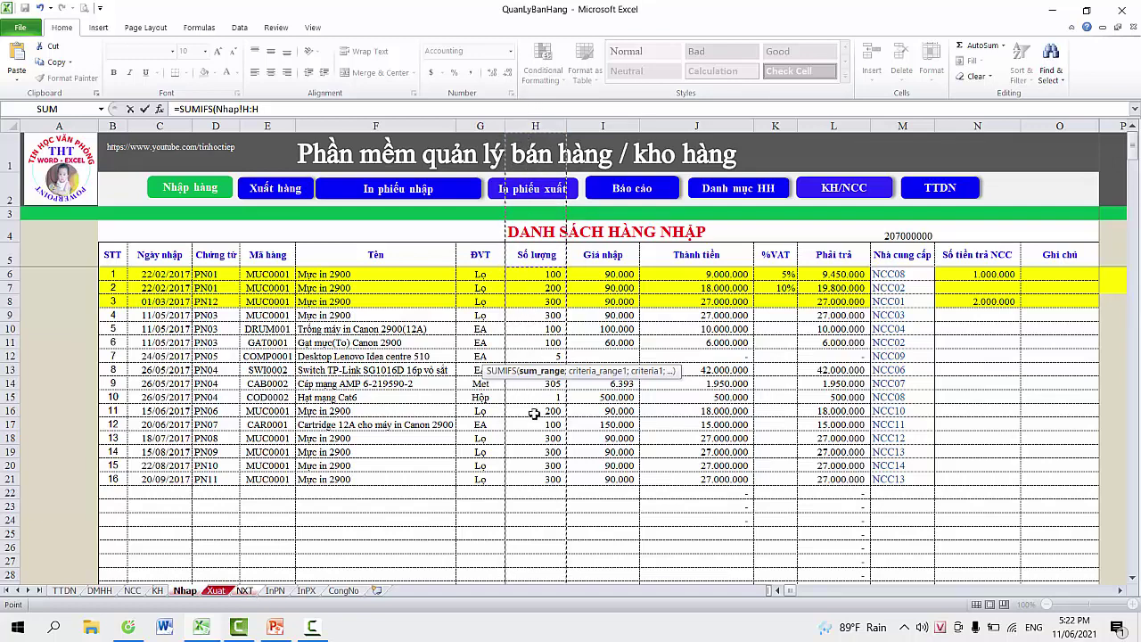
{"action": "left_click", "coordinate": [536, 121]}
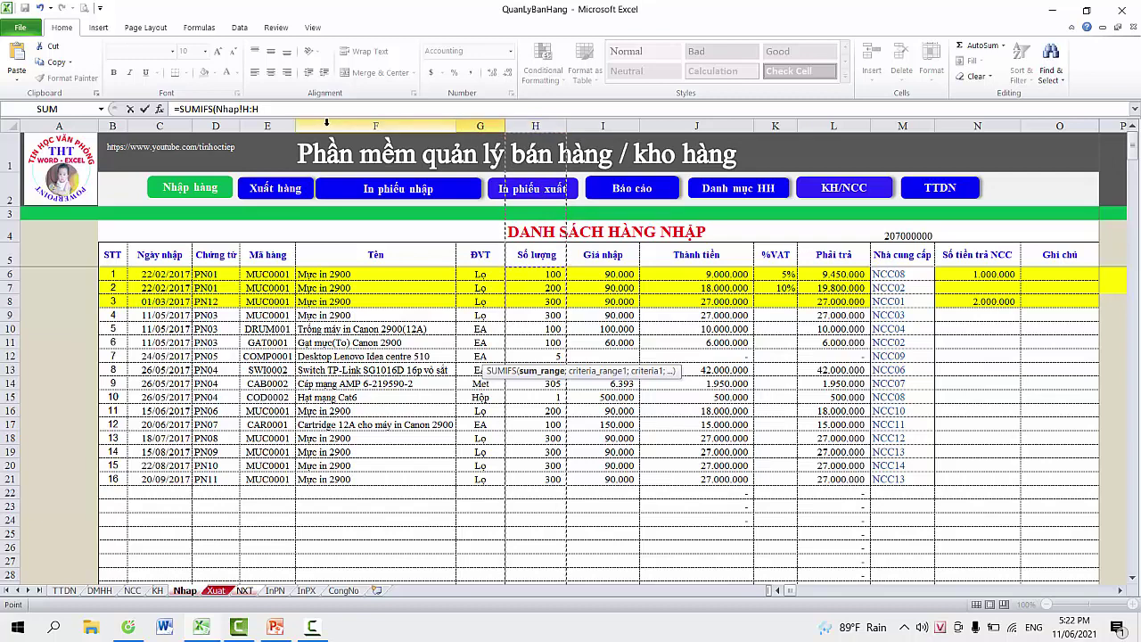
{"action": "left_click", "coordinate": [295, 109]}
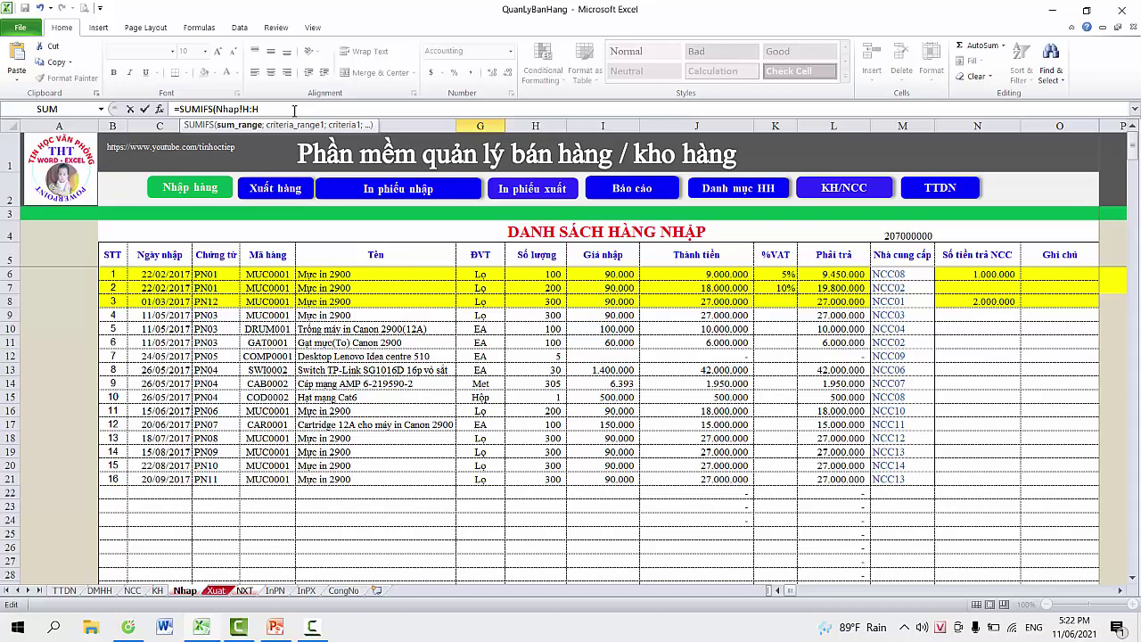
{"action": "type", "text": ";"}
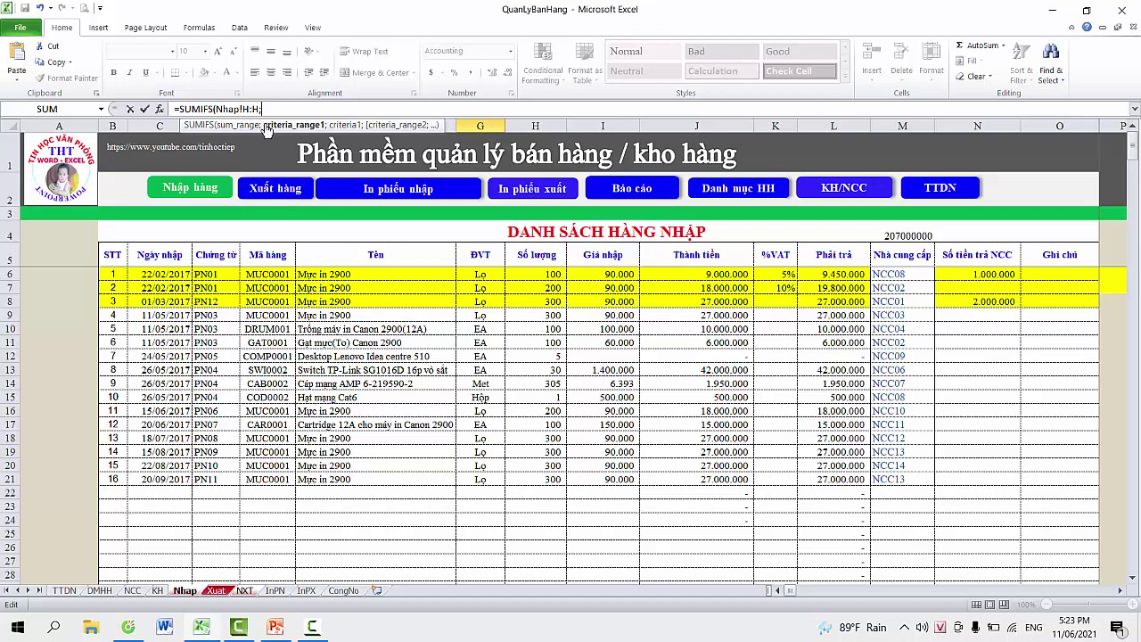
Add Nhap!E:E as the criteria range matched against item code NXT!C10.
{"action": "left_click", "coordinate": [245, 590]}
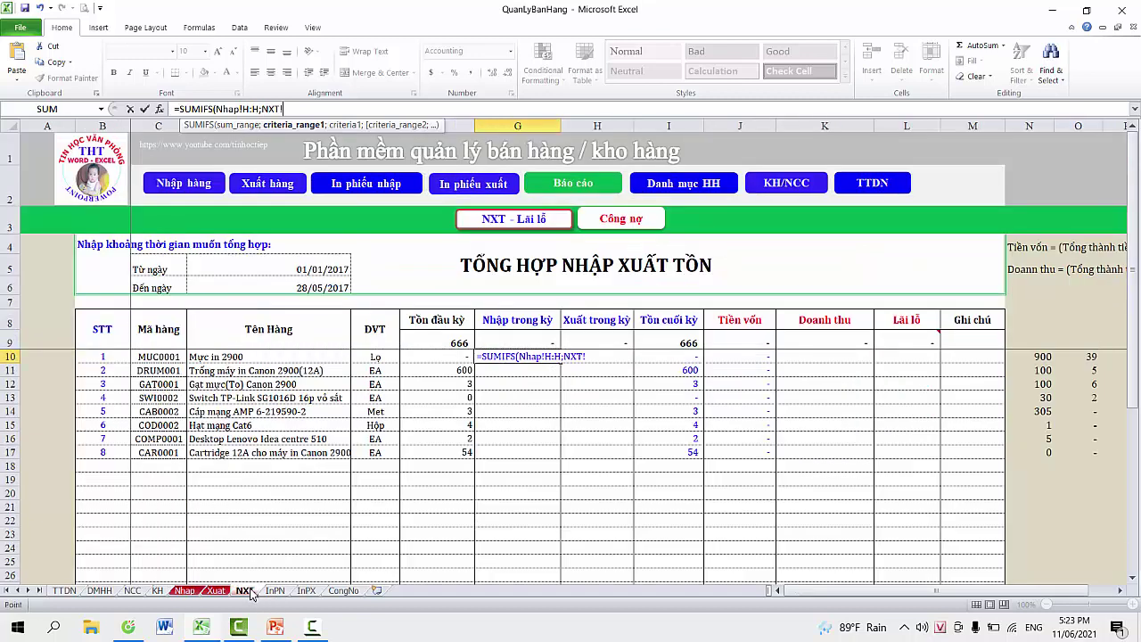
{"action": "left_click", "coordinate": [194, 593]}
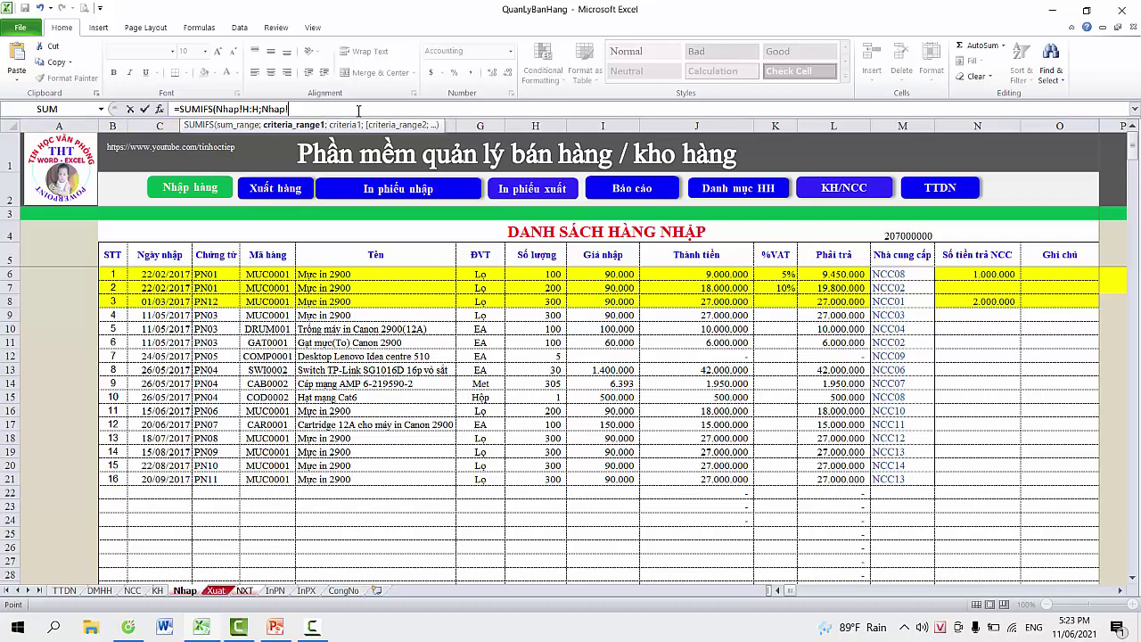
{"action": "type", "text": "E"}
{"action": "type", "text": ":"}
{"action": "type", "text": "E"}
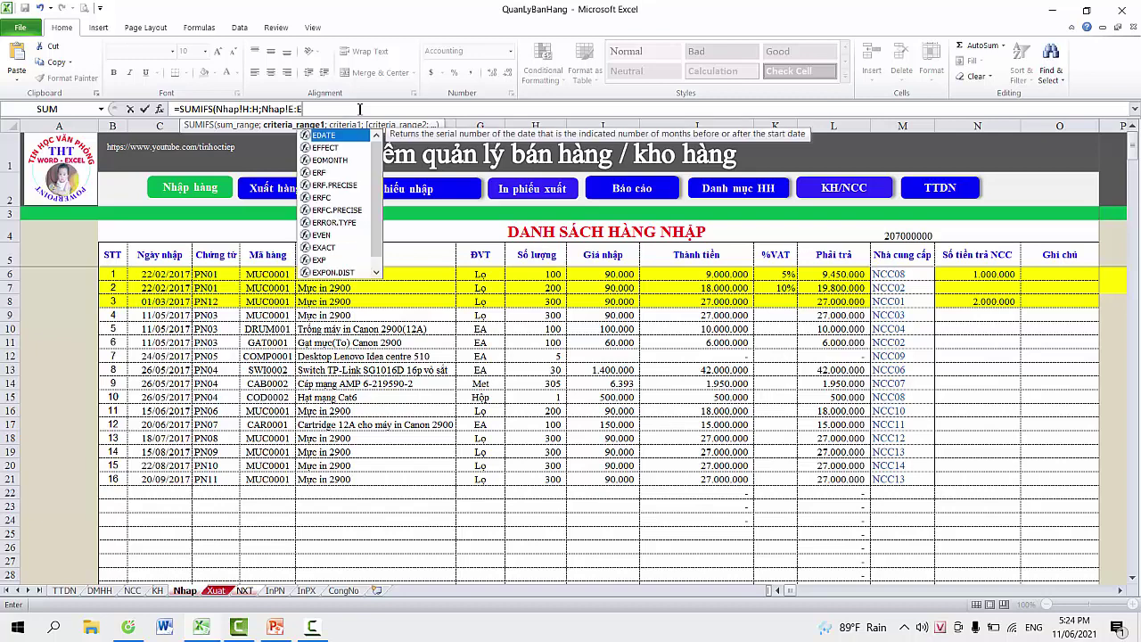
{"action": "type", "text": ";"}
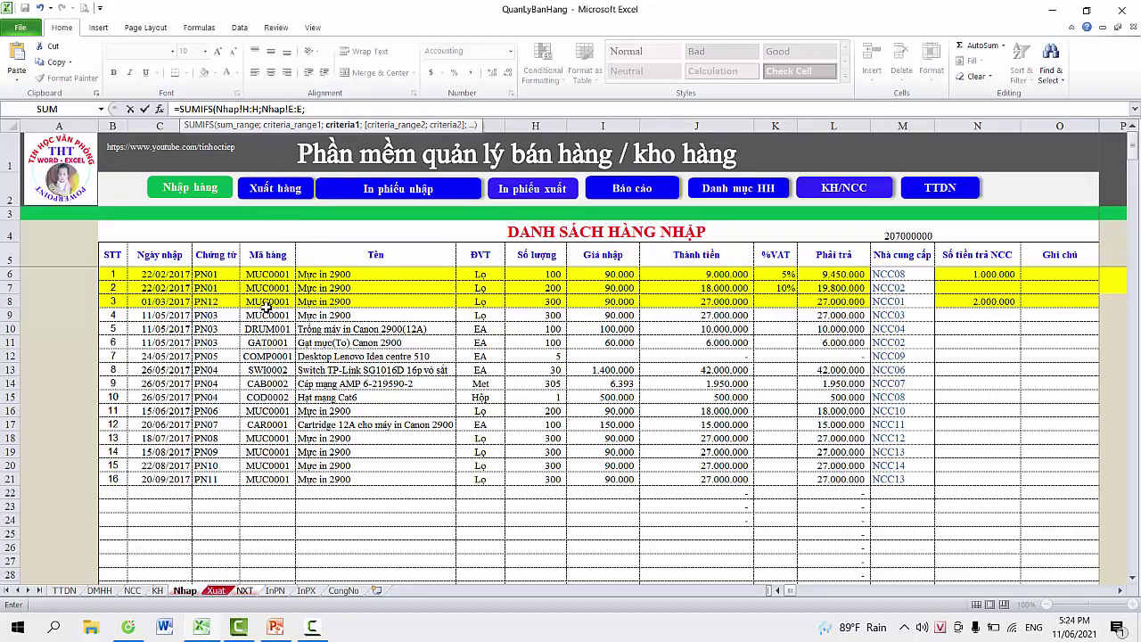
{"action": "left_click", "coordinate": [246, 590]}
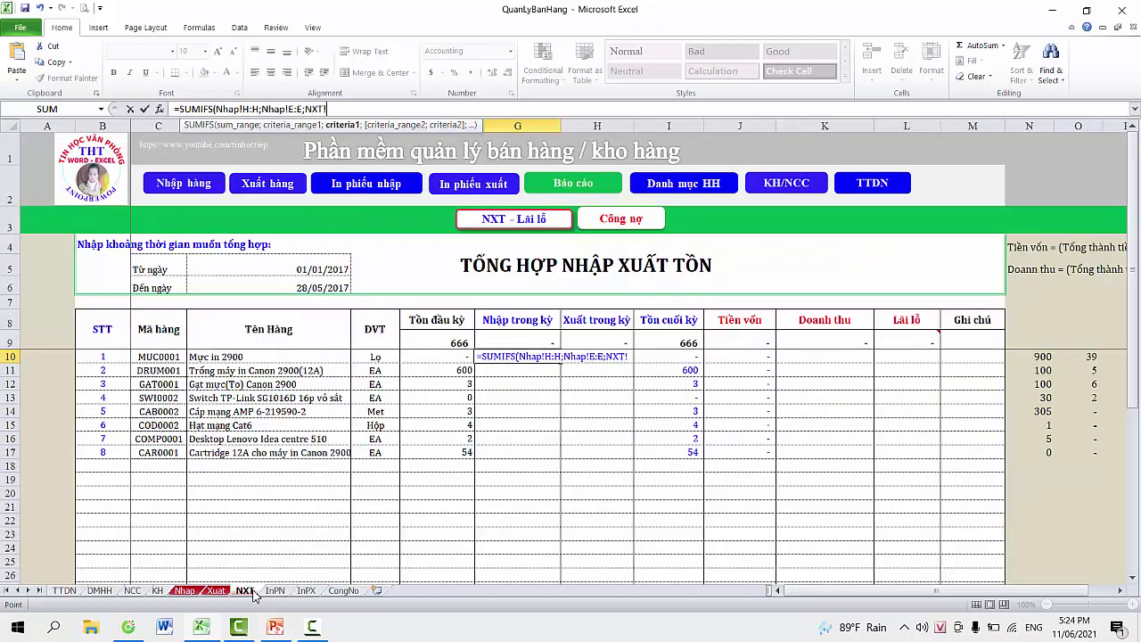
{"action": "left_click", "coordinate": [159, 358]}
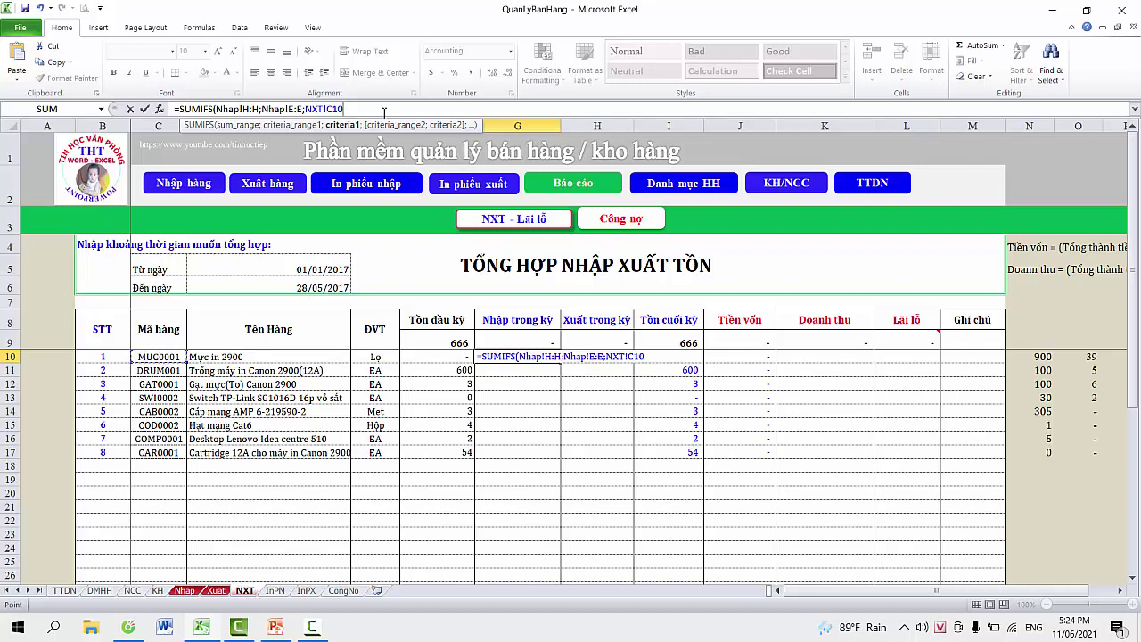
{"action": "type", "text": ";"}
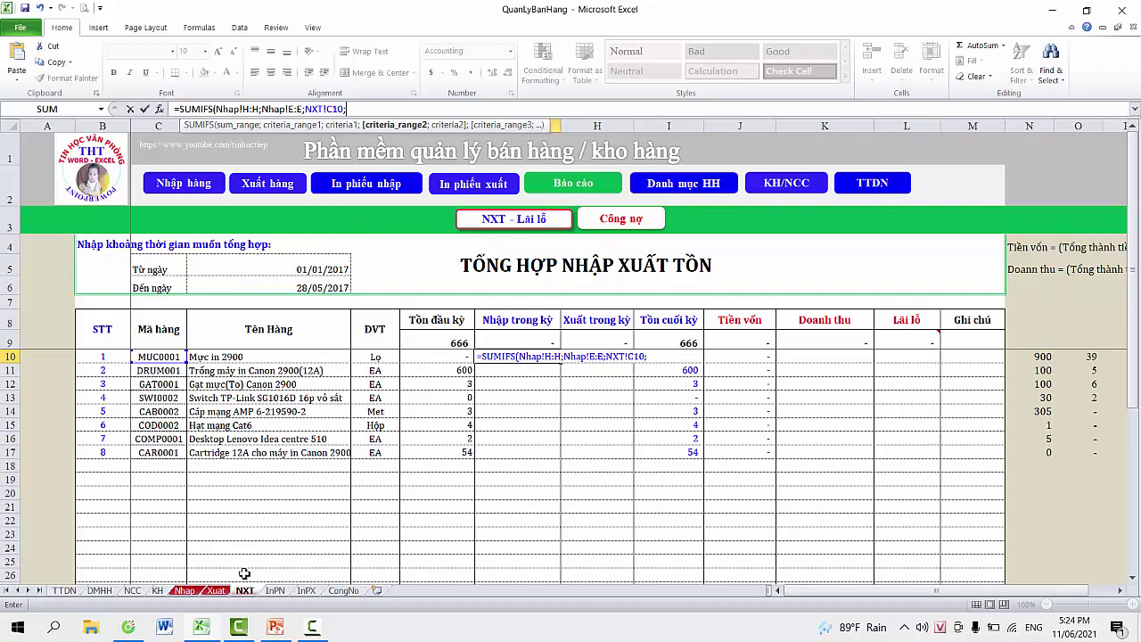
Add the condition Nhap!C:C ">="&NXT!$D$5 and begin another Nhap column C date range.
{"action": "left_click", "coordinate": [184, 591]}
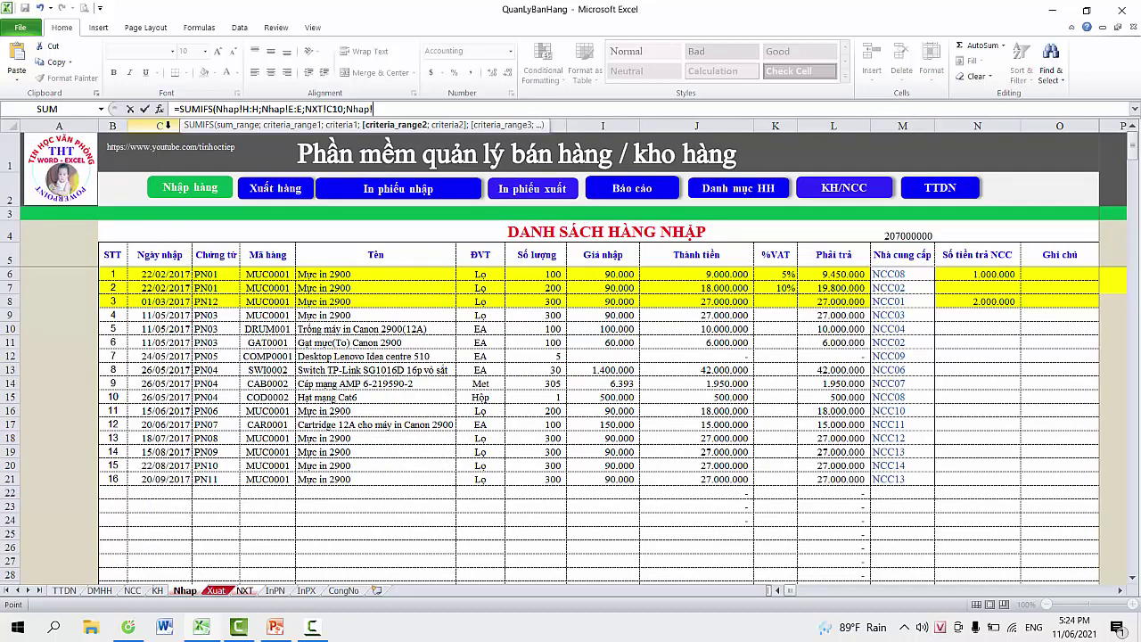
{"action": "left_click", "coordinate": [165, 125]}
{"action": "type", "text": ";"}
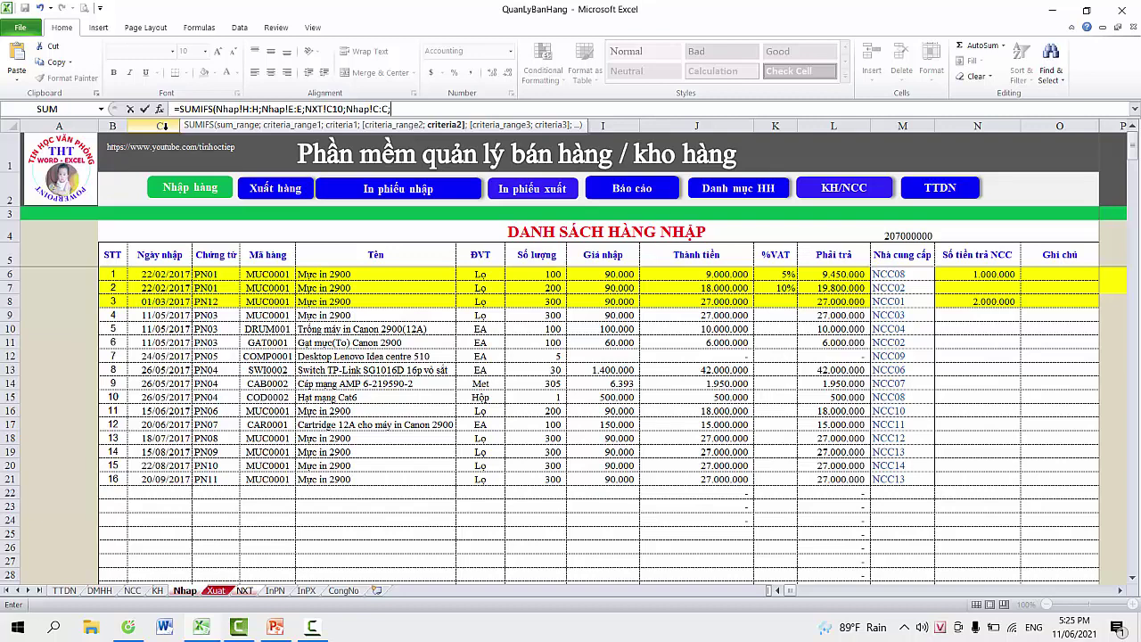
{"action": "type", "text": "\""}
{"action": "type", "text": ">"}
{"action": "type", "text": "="}
{"action": "type", "text": "&"}
{"action": "left_click", "coordinate": [243, 591]}
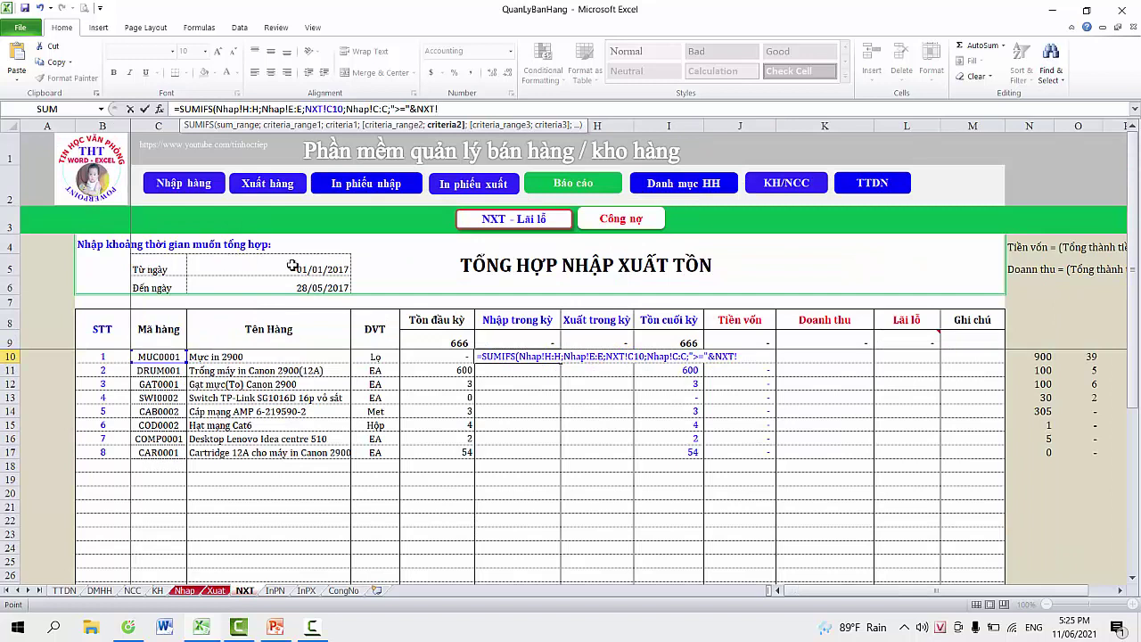
{"action": "left_click", "coordinate": [291, 265]}
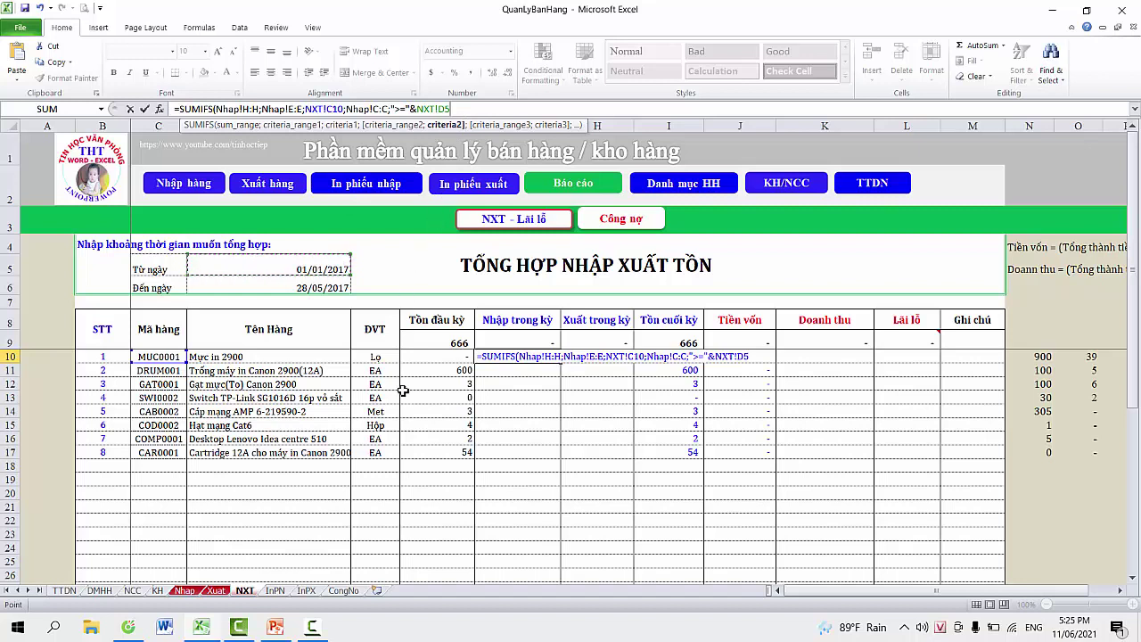
{"action": "key", "text": "F4"}
{"action": "type", "text": "$D$5;"}
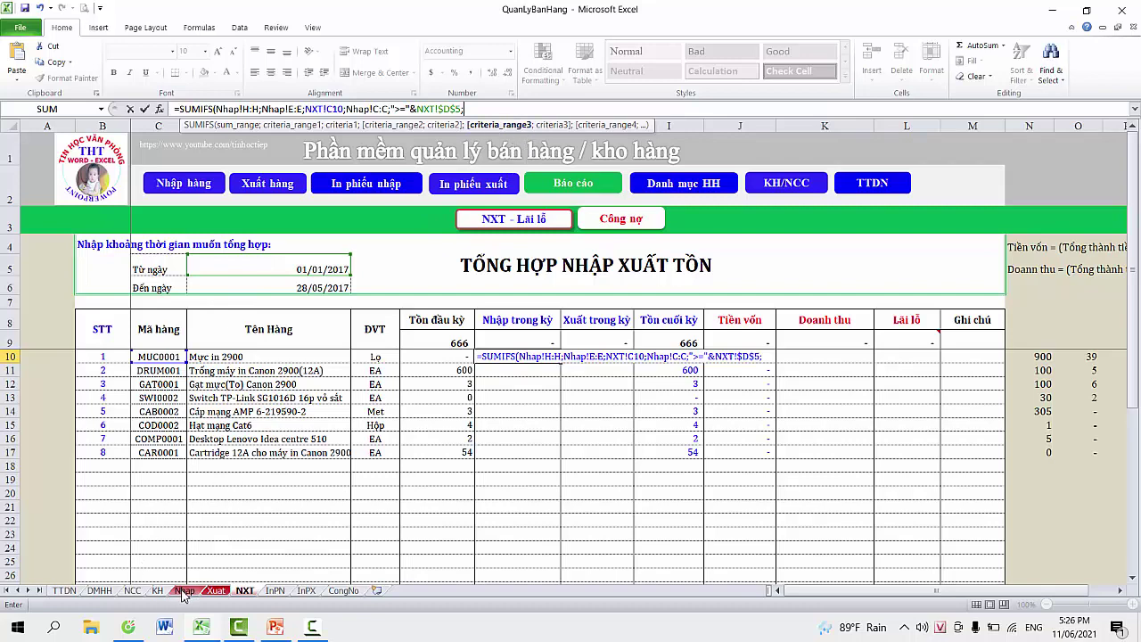
{"action": "left_click", "coordinate": [185, 593]}
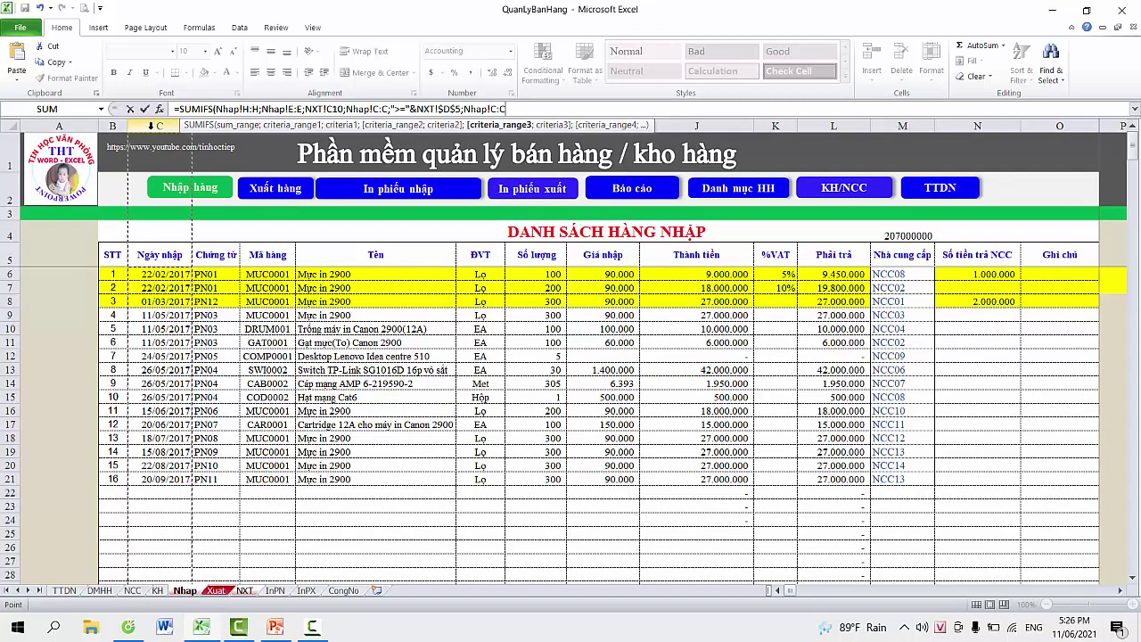
Add the upper date limit "<="&NXT!$D$6 on the Nhap column C dates.
{"action": "type", "text": ";\"<=\"&"}
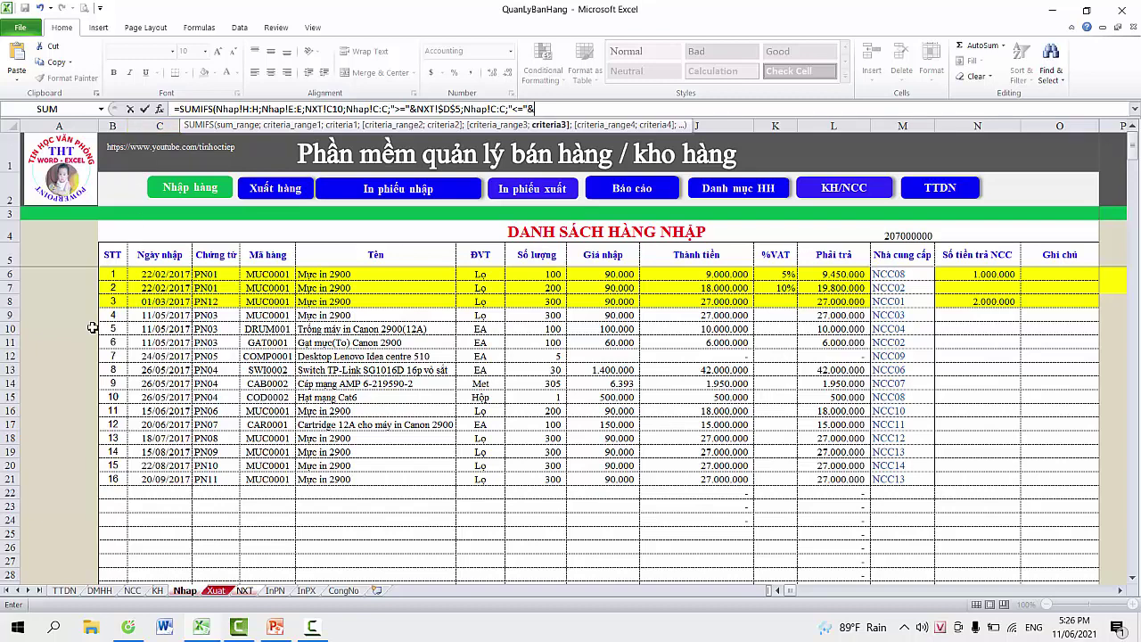
{"action": "left_click", "coordinate": [245, 591]}
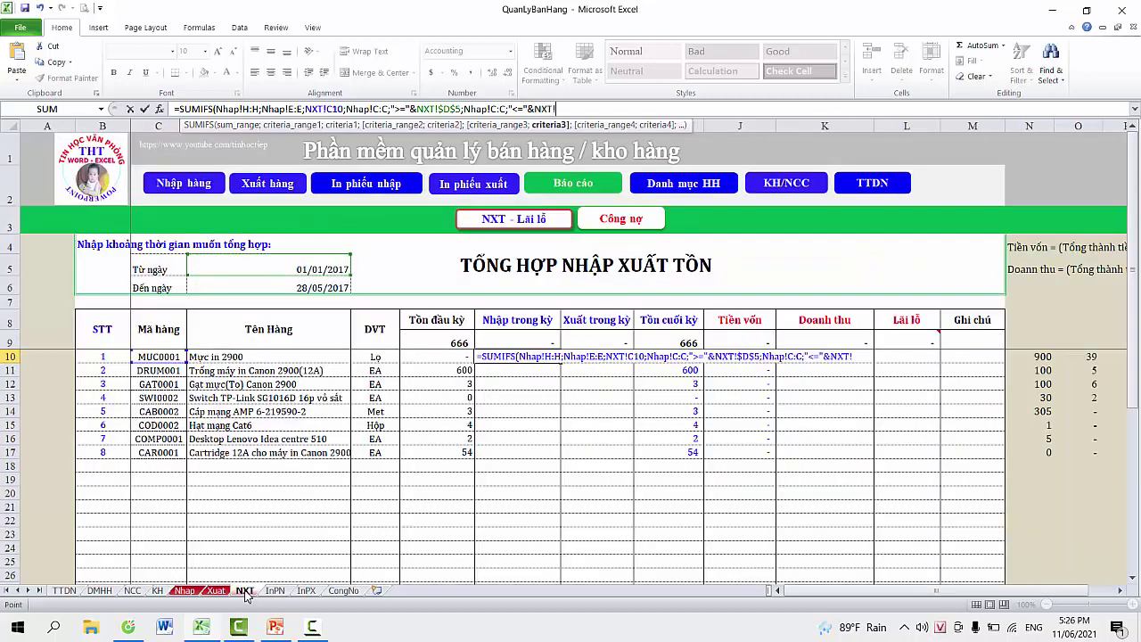
{"action": "left_click", "coordinate": [257, 288]}
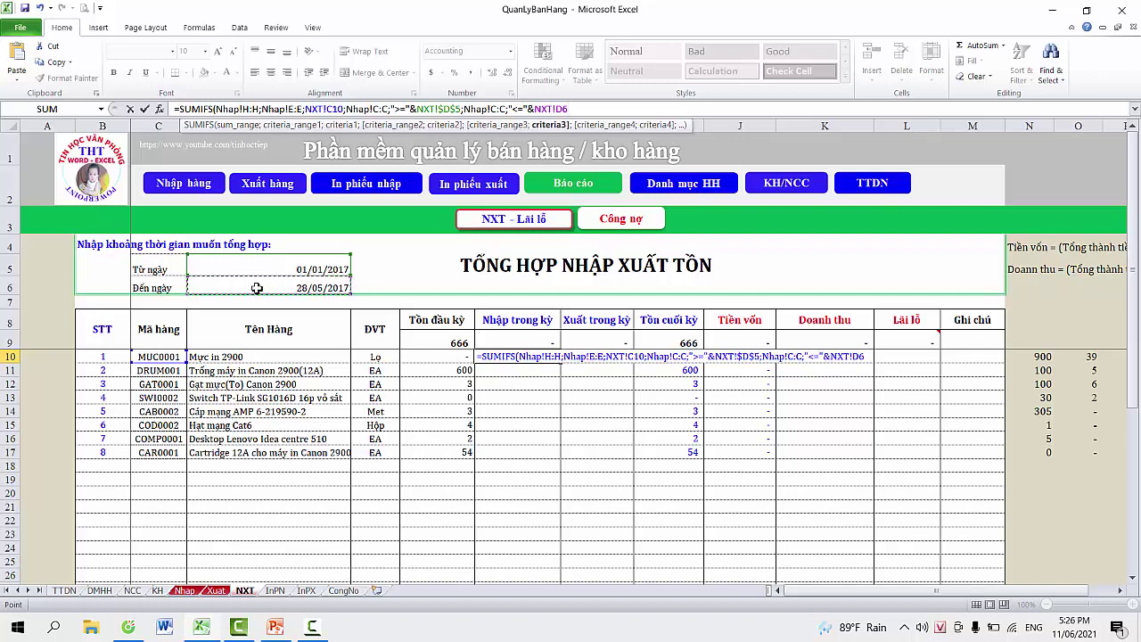
{"action": "key", "text": "F4"}
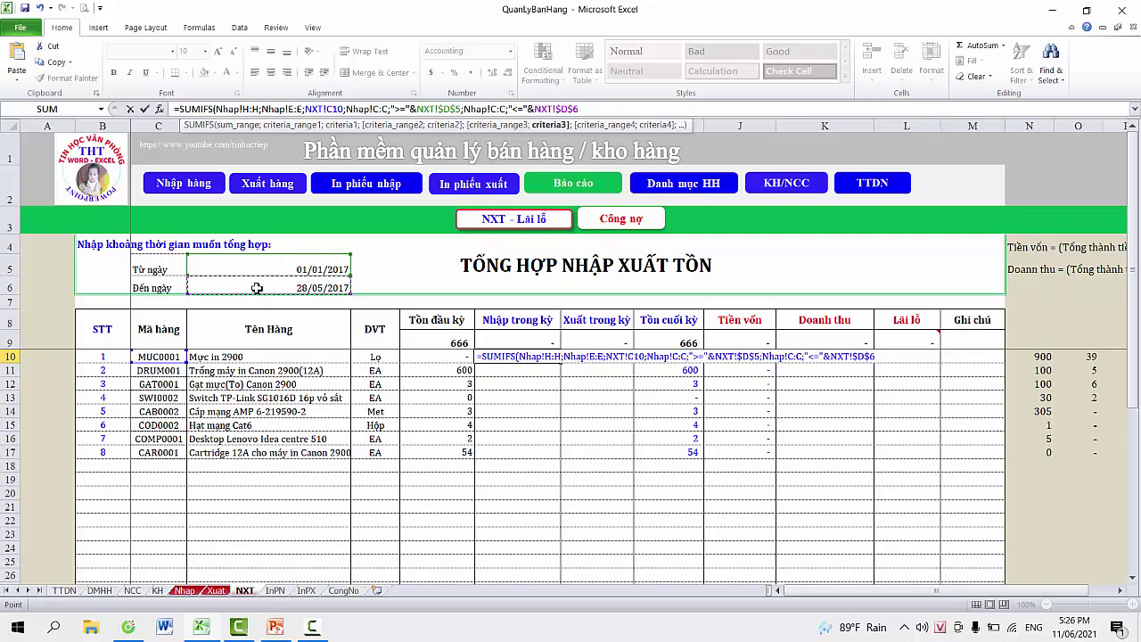
Review each SUMIFS argument in the formula bar: sum range, item code, date ranges and start date.
{"action": "left_click", "coordinate": [241, 109]}
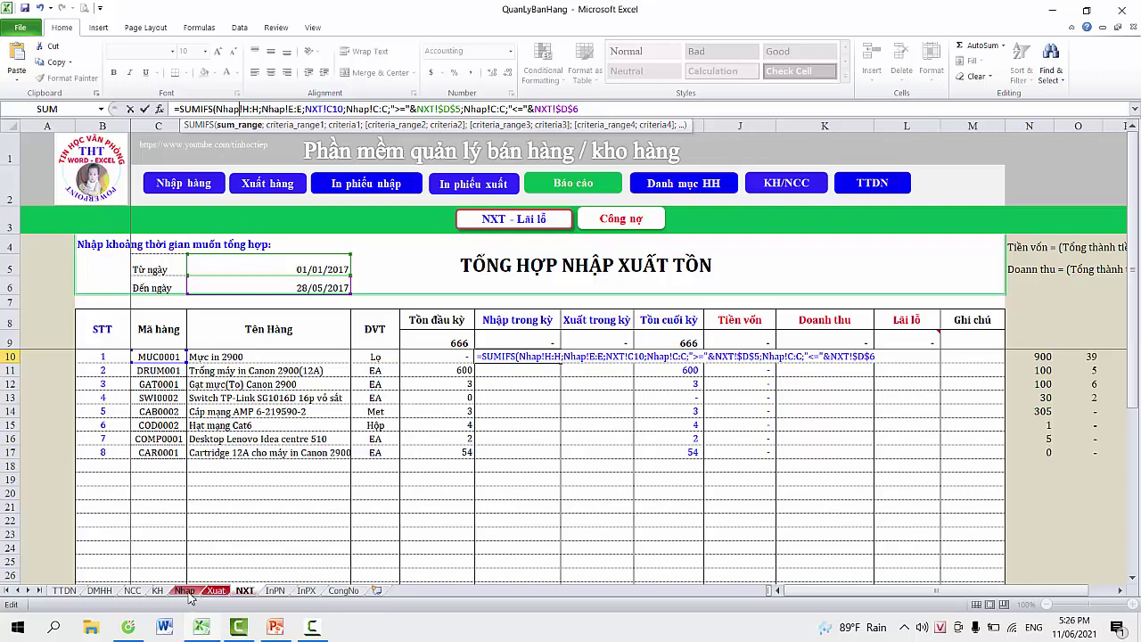
{"action": "left_click", "coordinate": [335, 109]}
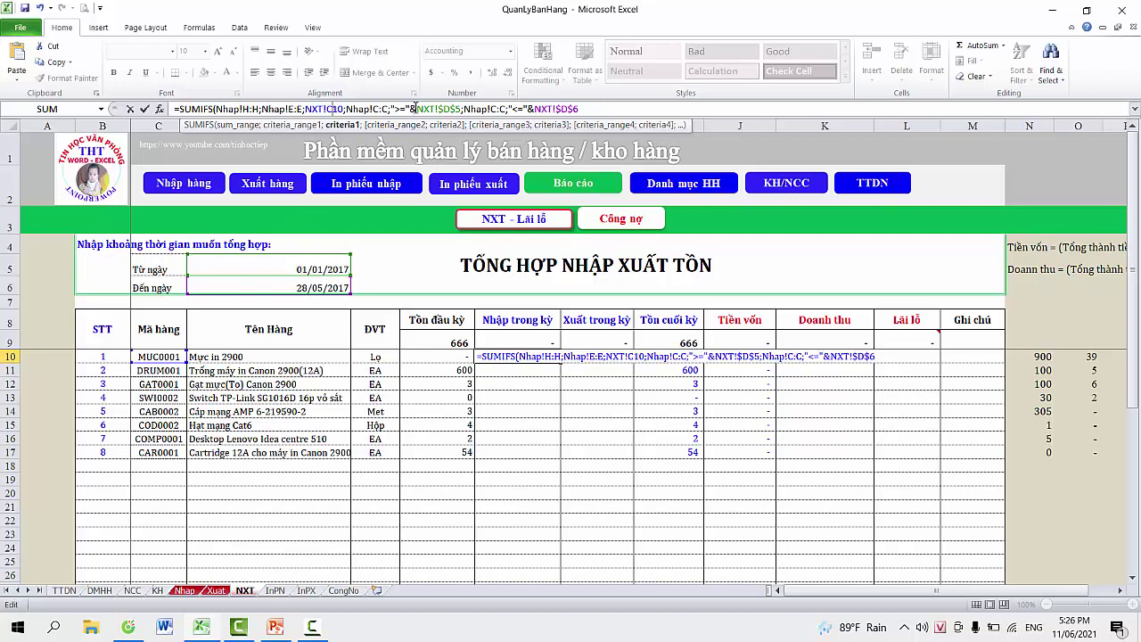
{"action": "left_click", "coordinate": [414, 108]}
{"action": "left_click", "coordinate": [375, 109]}
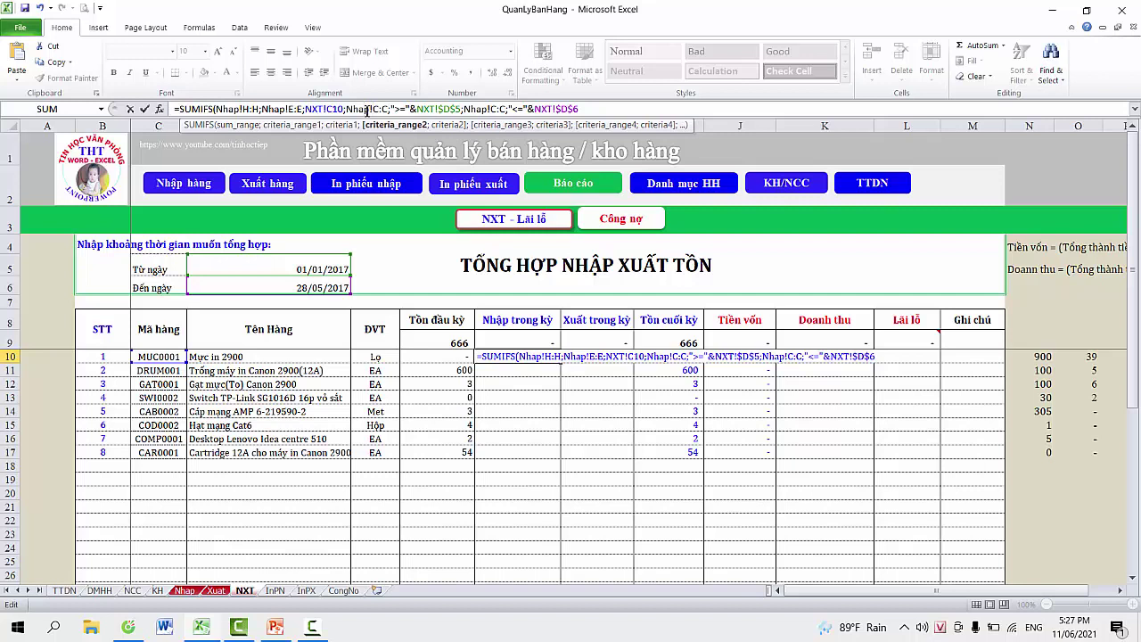
{"action": "left_click", "coordinate": [452, 108]}
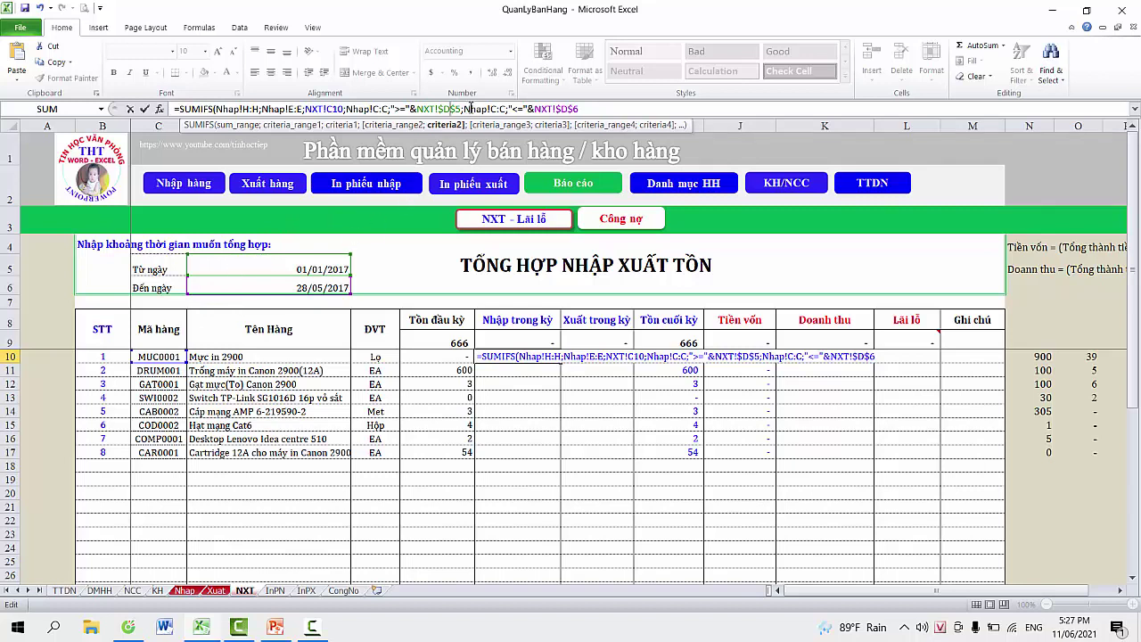
{"action": "left_click_drag", "start_coordinate": [506, 108], "coordinate": [471, 109]}
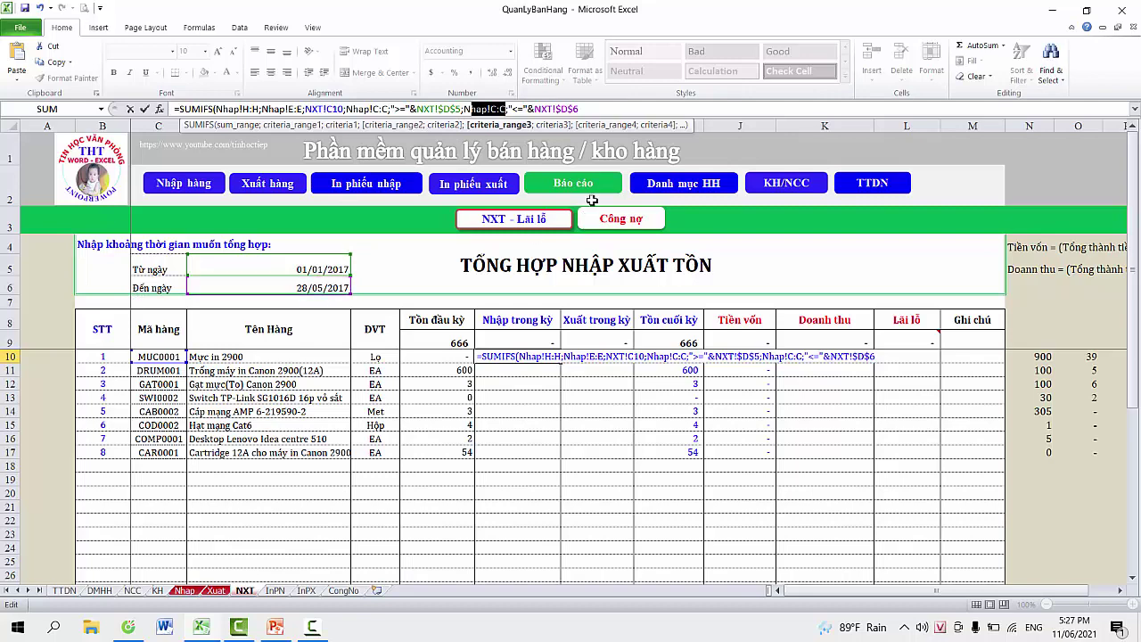
{"action": "left_click", "coordinate": [603, 111]}
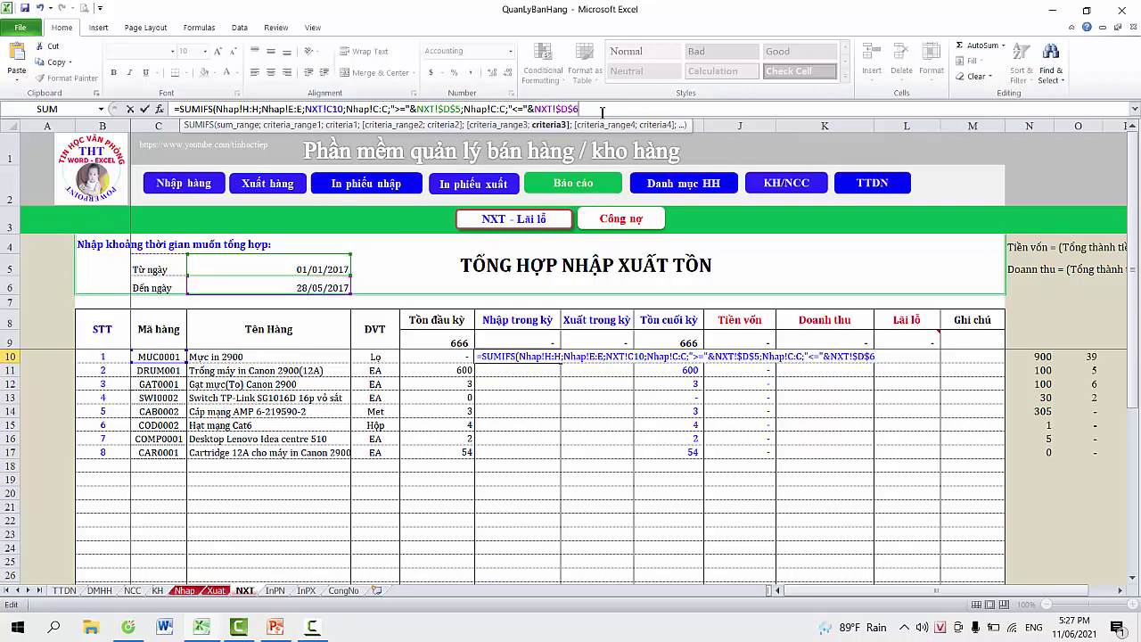
Commit the G10 SUMIFS and fill it down to G17 for all eight items.
{"action": "key", "text": "Return"}
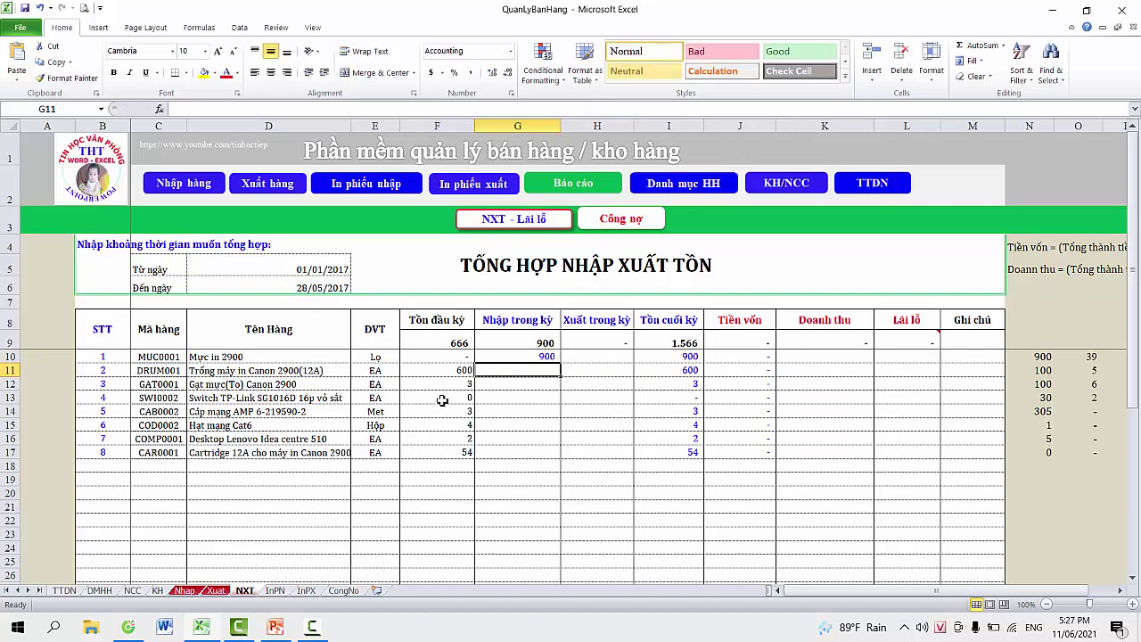
{"action": "left_click", "coordinate": [529, 356]}
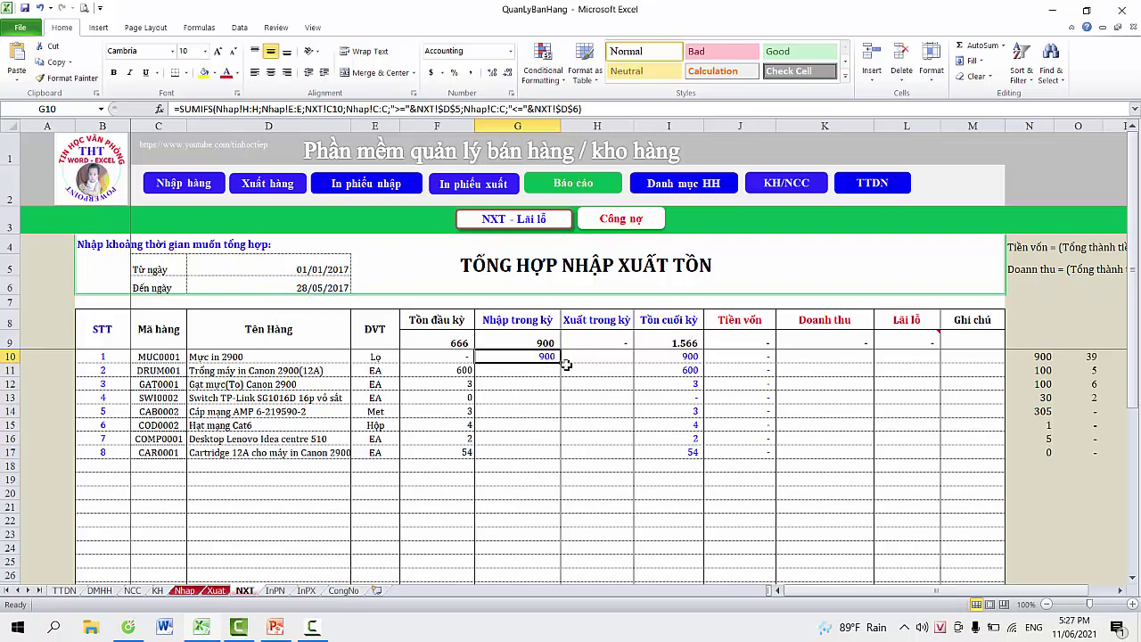
{"action": "left_click_drag", "start_coordinate": [560, 363], "coordinate": [555, 457]}
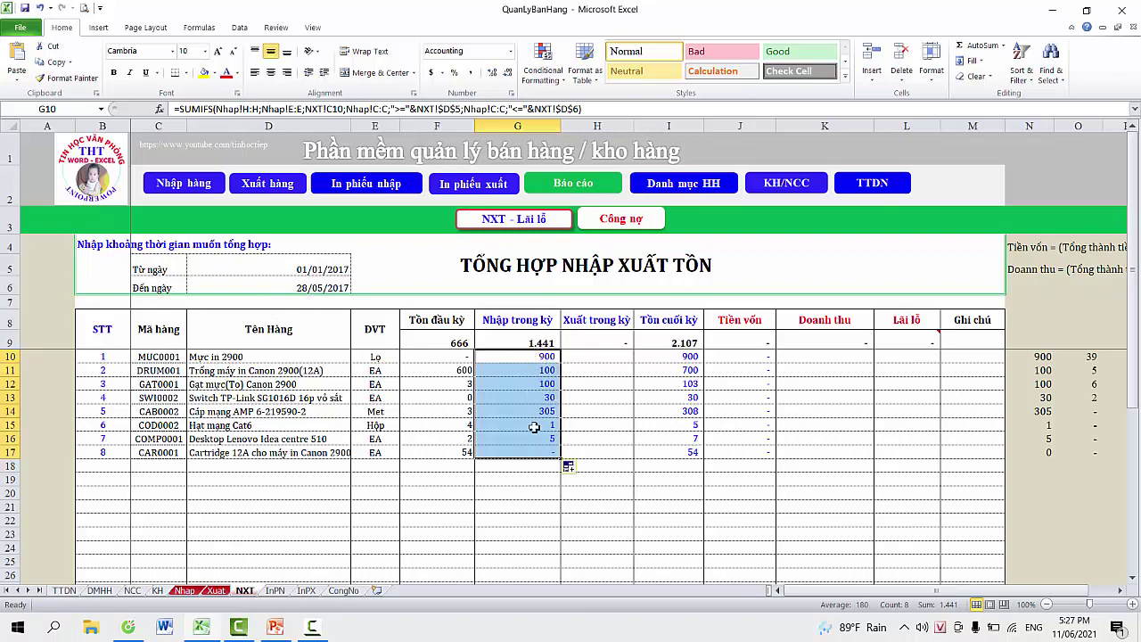
{"action": "left_click", "coordinate": [539, 359]}
{"action": "left_click", "coordinate": [540, 370]}
{"action": "left_click", "coordinate": [547, 399]}
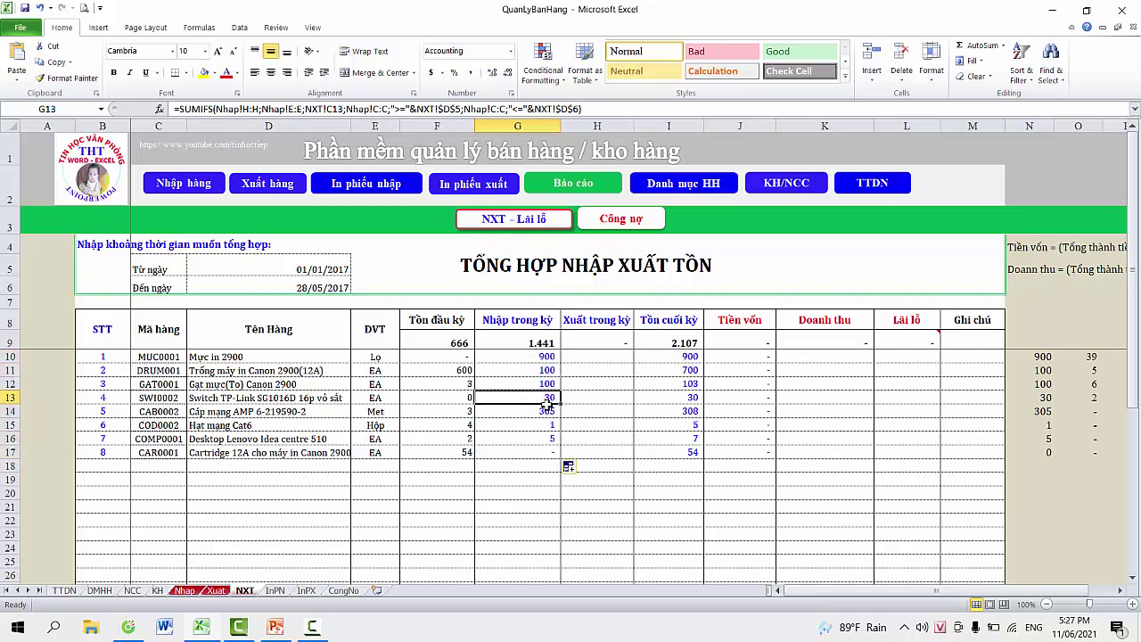
Change the report end date in D6 to 28/02/2017.
{"action": "double_click", "coordinate": [323, 287]}
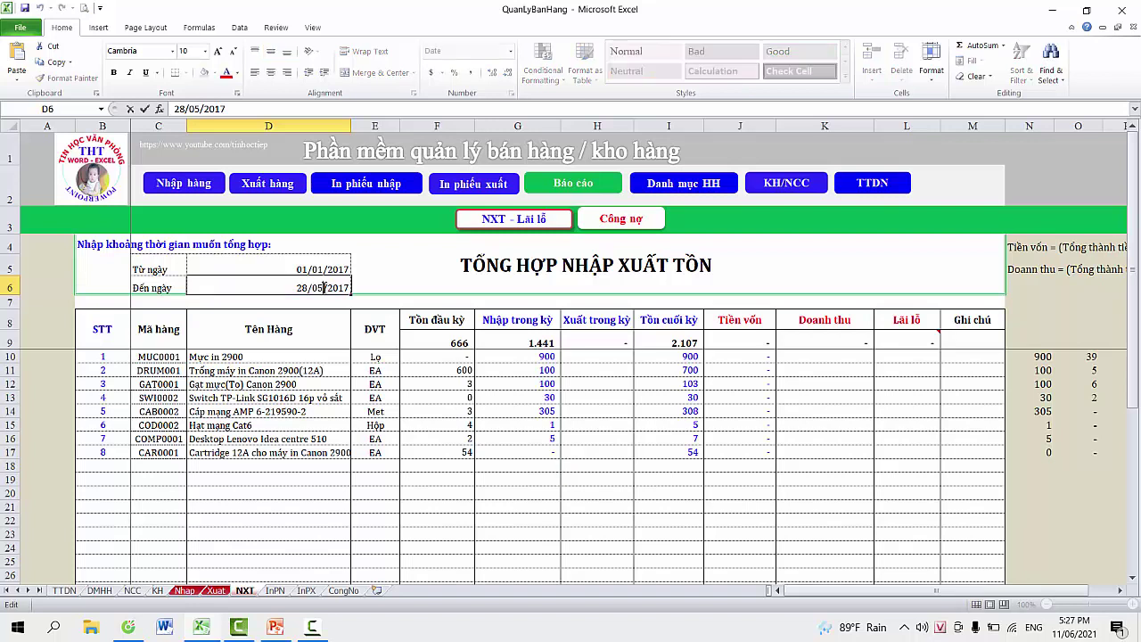
{"action": "key", "text": "BackSpace"}
{"action": "type", "text": "2"}
{"action": "key", "text": "Return"}
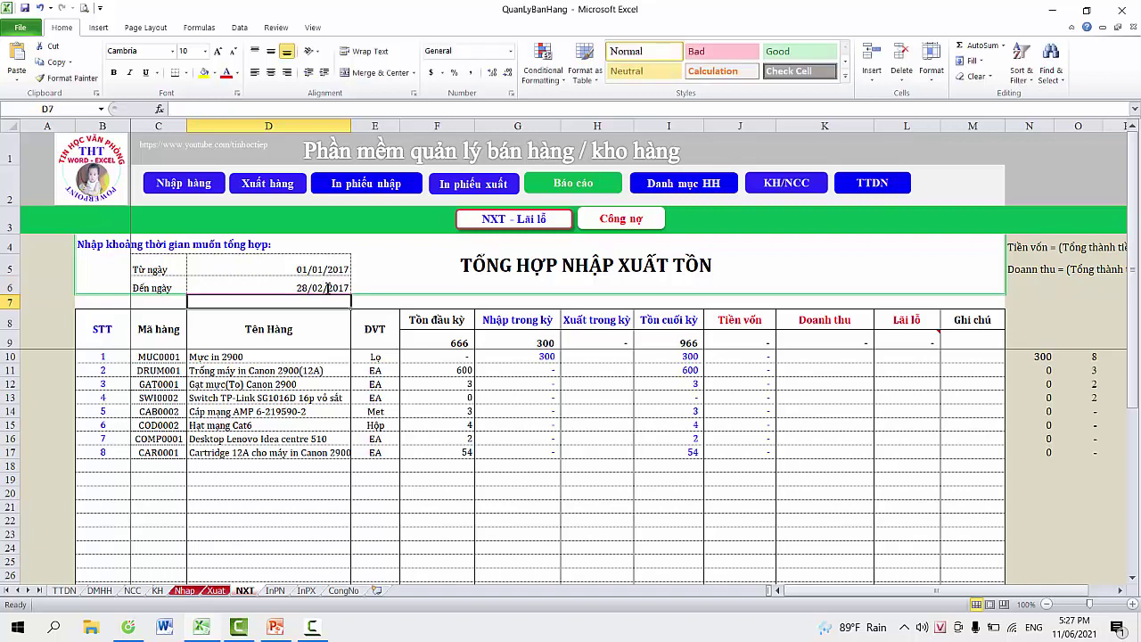
Check the first item's SUMIFS formula and review the dates of the early Nhap import entries.
{"action": "left_click", "coordinate": [529, 359]}
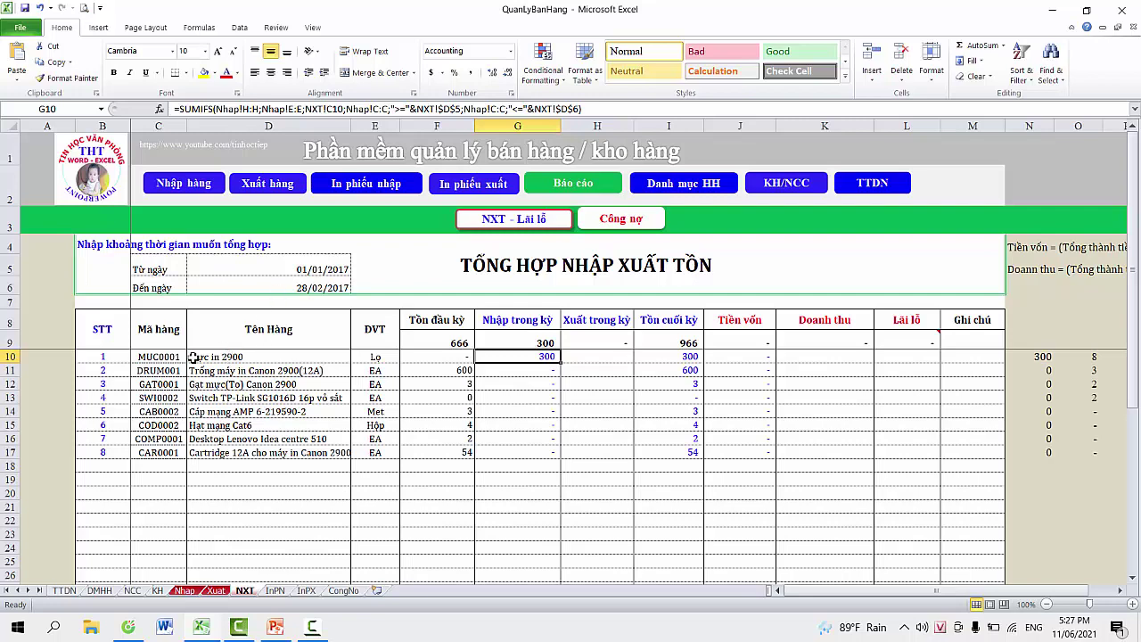
{"action": "left_click", "coordinate": [190, 591]}
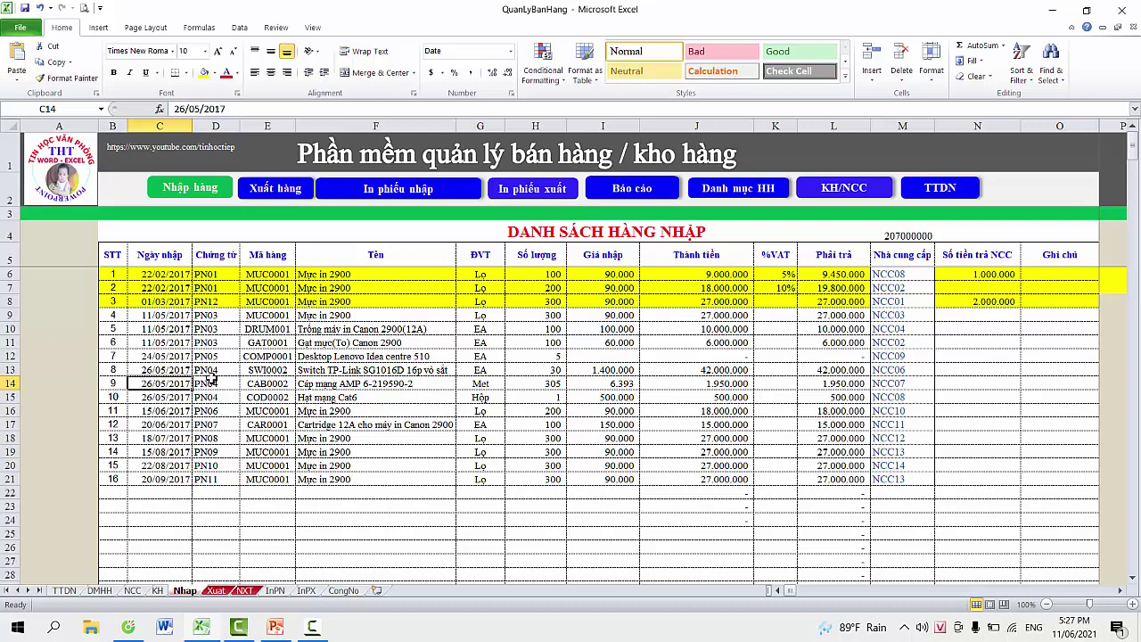
{"action": "left_click", "coordinate": [178, 274]}
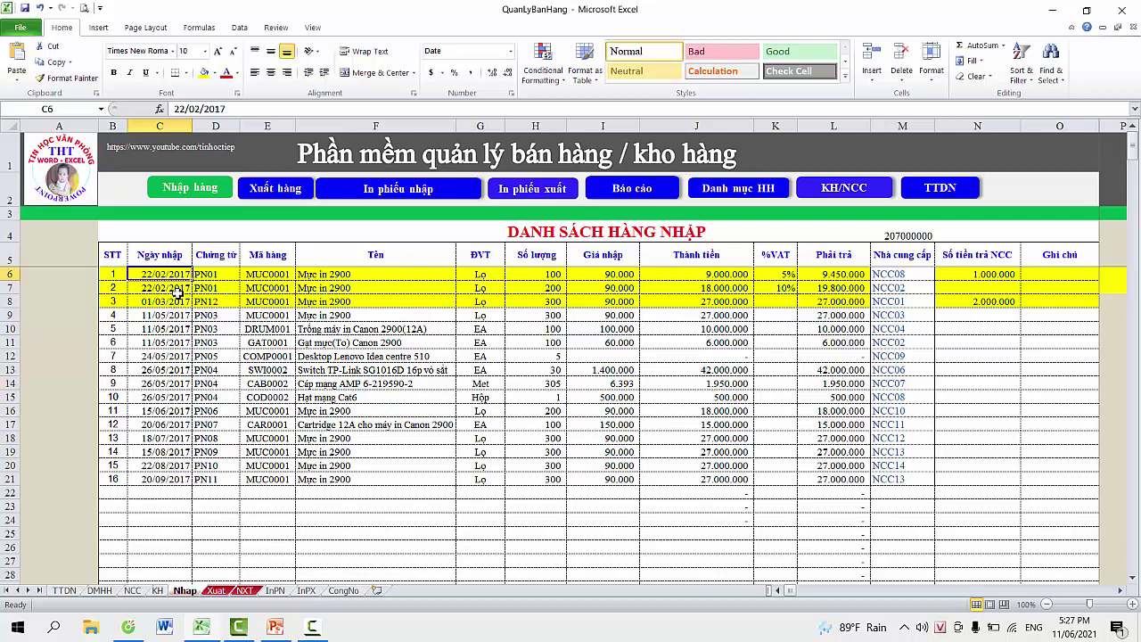
{"action": "left_click", "coordinate": [178, 287]}
{"action": "left_click", "coordinate": [183, 301]}
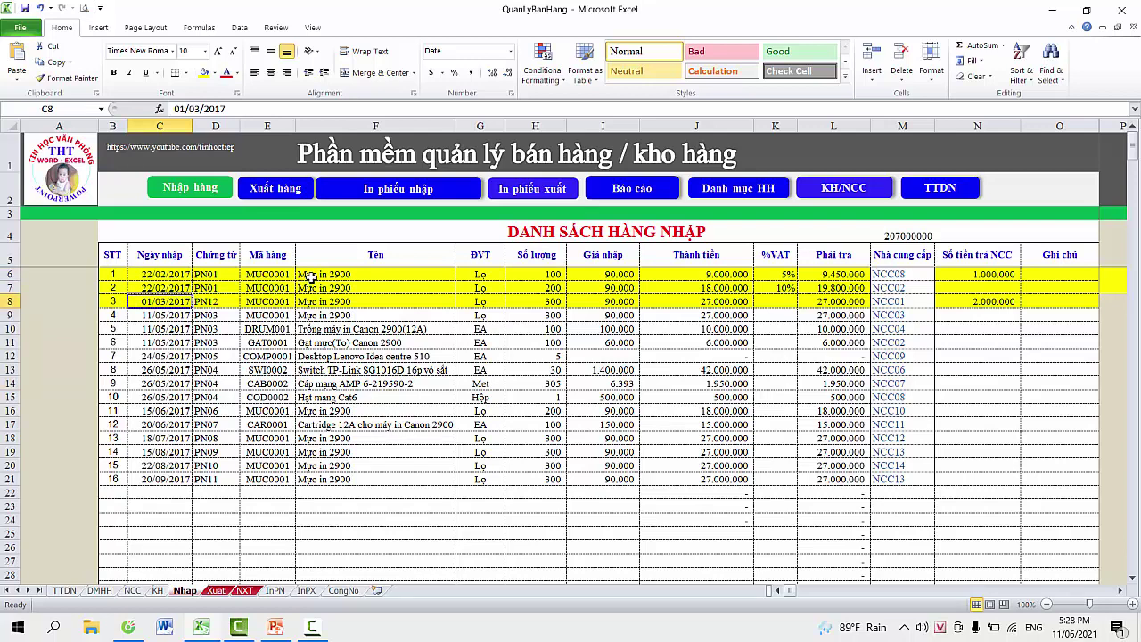
{"action": "left_click_drag", "start_coordinate": [308, 275], "coordinate": [314, 302]}
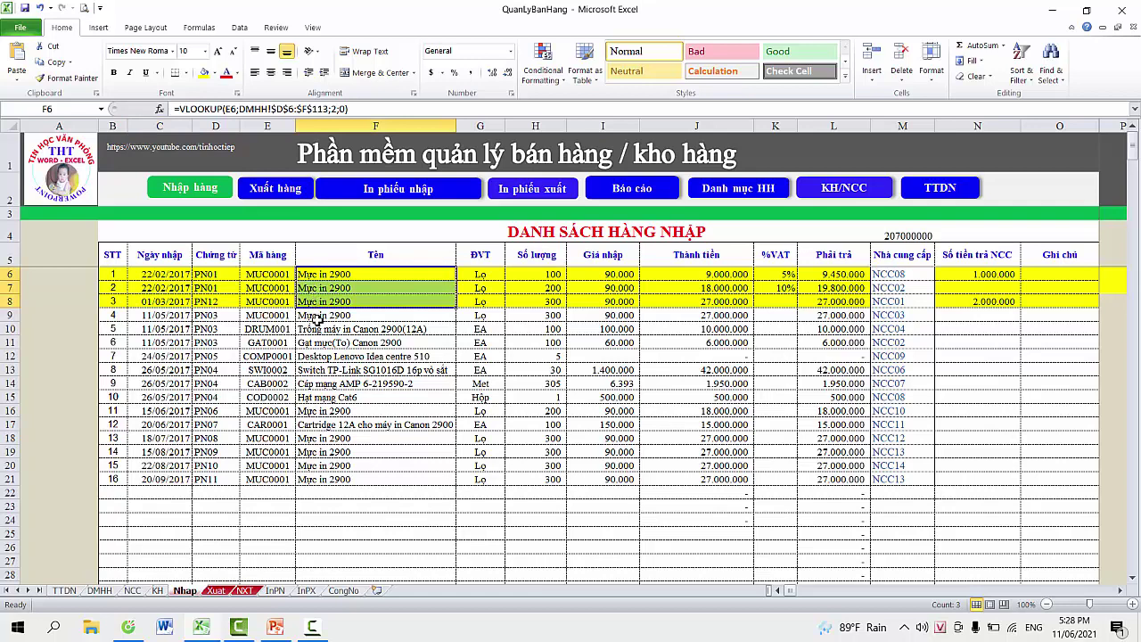
{"action": "left_click", "coordinate": [169, 276]}
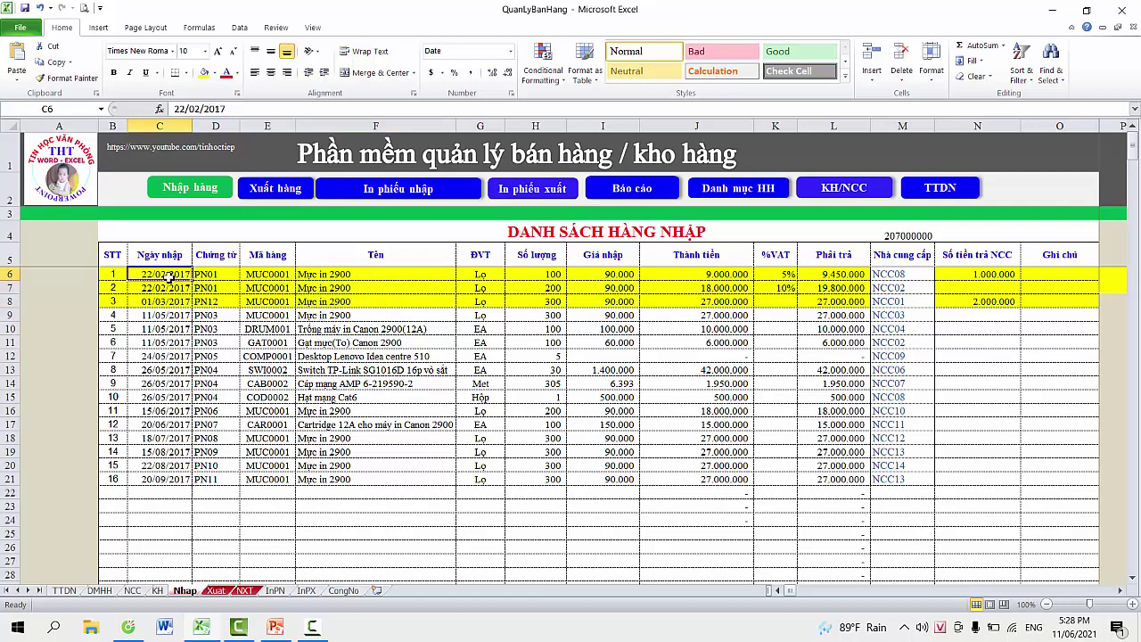
{"action": "left_click", "coordinate": [163, 328]}
{"action": "left_click_drag", "start_coordinate": [164, 276], "coordinate": [263, 278]}
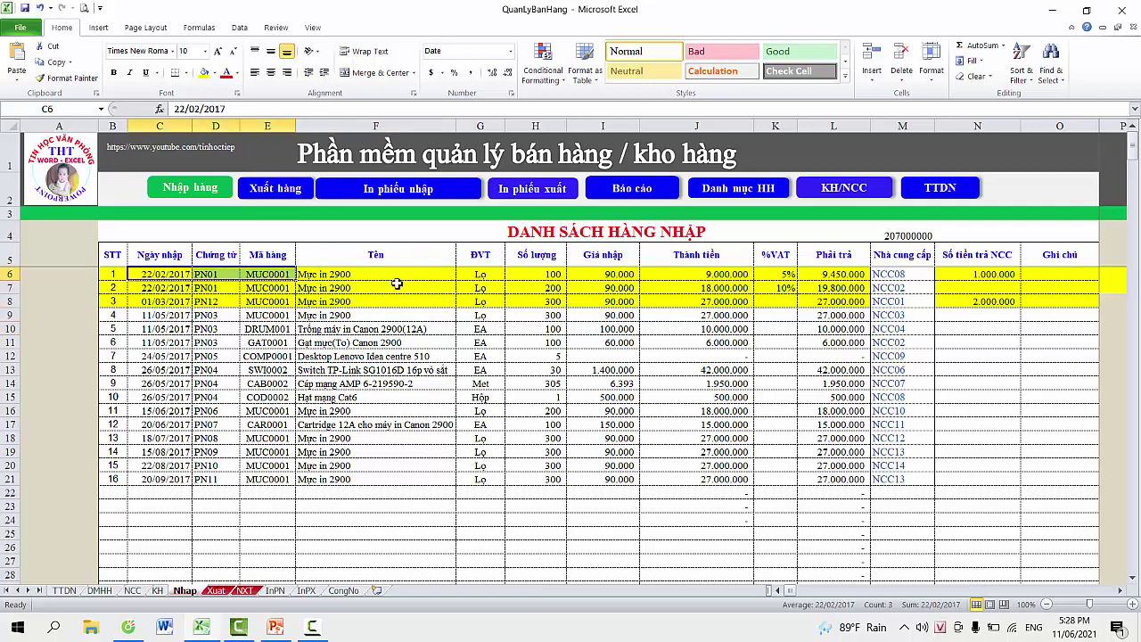
{"action": "left_click", "coordinate": [489, 297]}
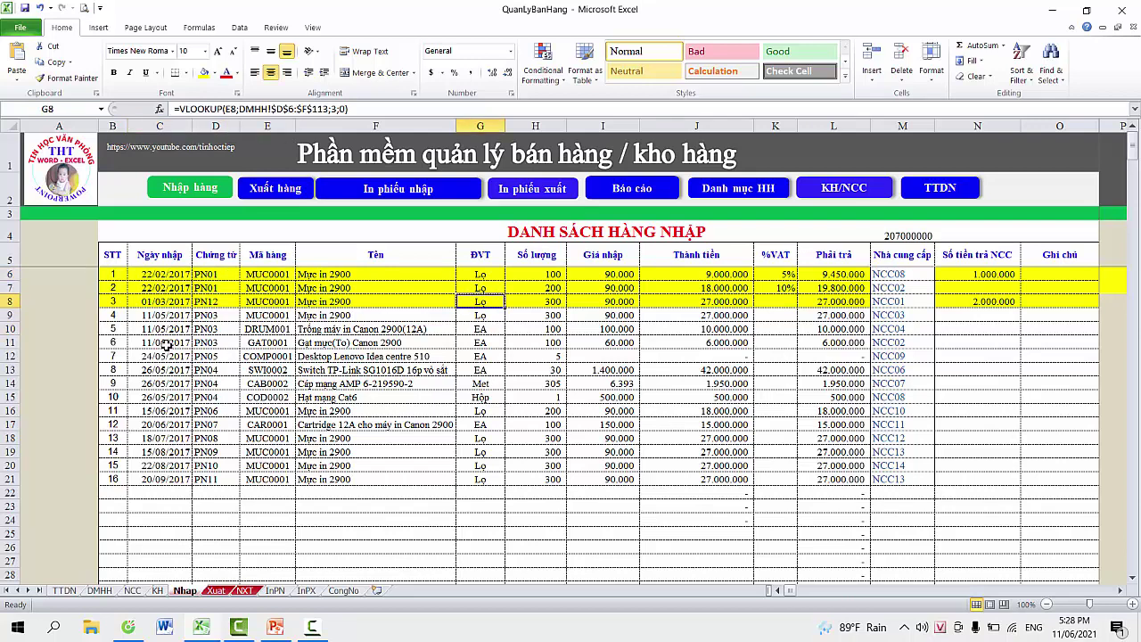
Change the GAT0001 import date in Nhap C11 from 11/05/2017 to 11/01/2017.
{"action": "double_click", "coordinate": [167, 342]}
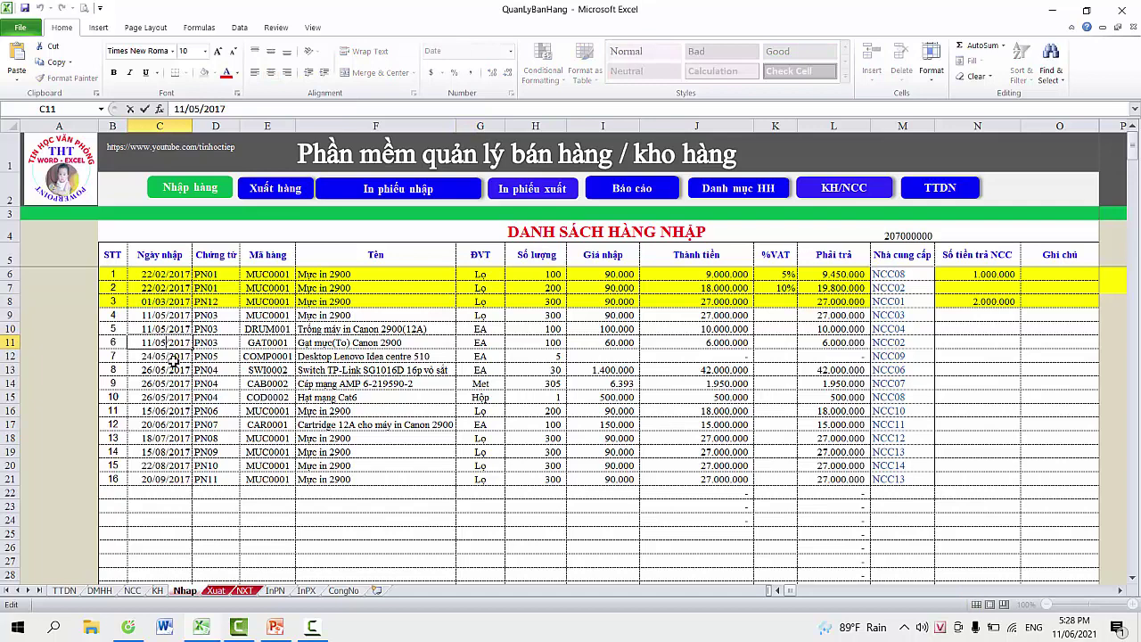
{"action": "key", "text": "BackSpace"}
{"action": "type", "text": "1"}
{"action": "left_click", "coordinate": [245, 592]}
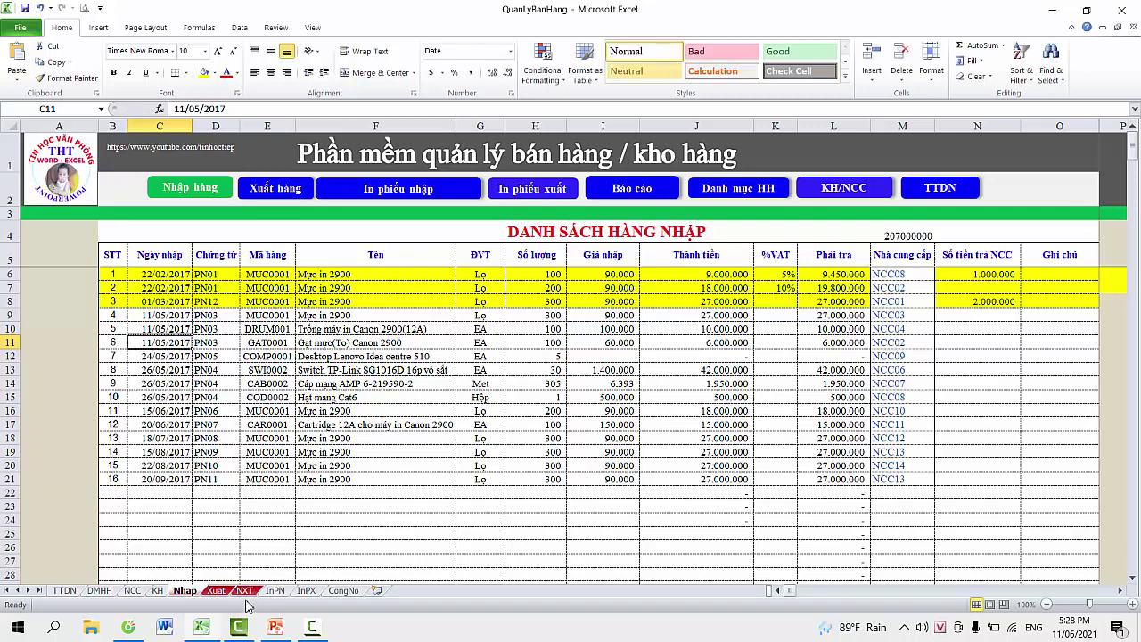
{"action": "left_click", "coordinate": [245, 591]}
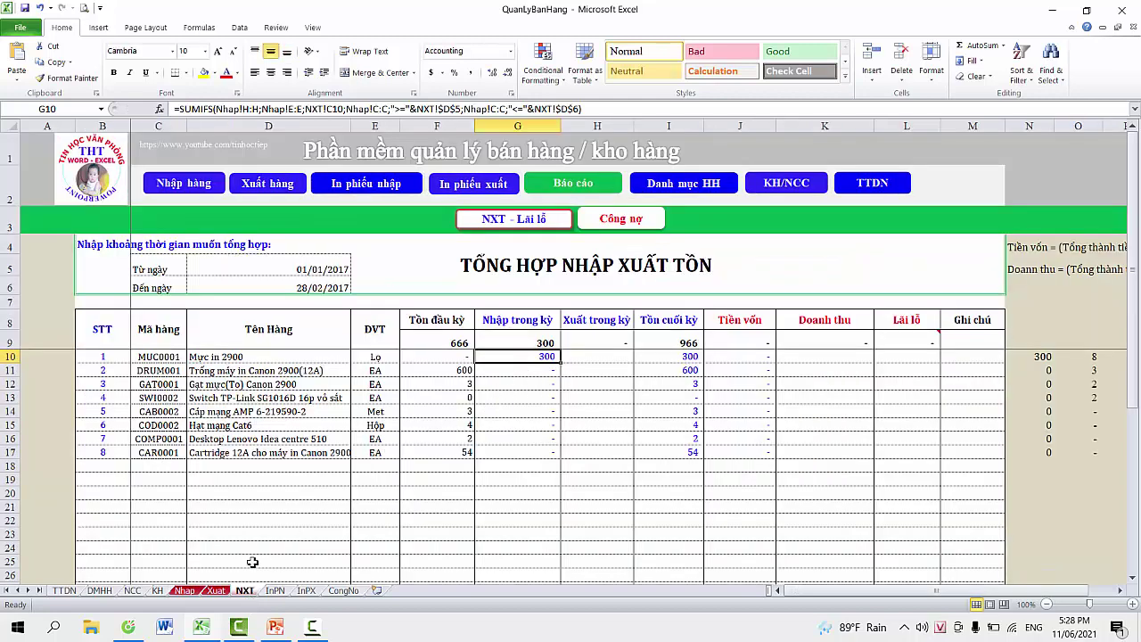
{"action": "left_click", "coordinate": [184, 591]}
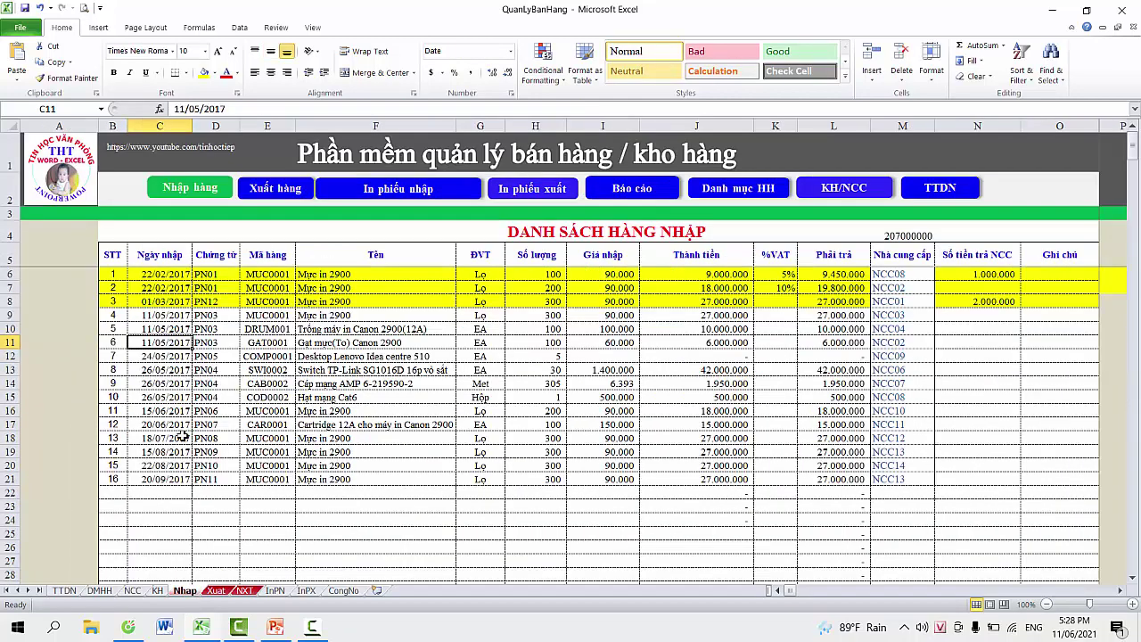
{"action": "double_click", "coordinate": [167, 344]}
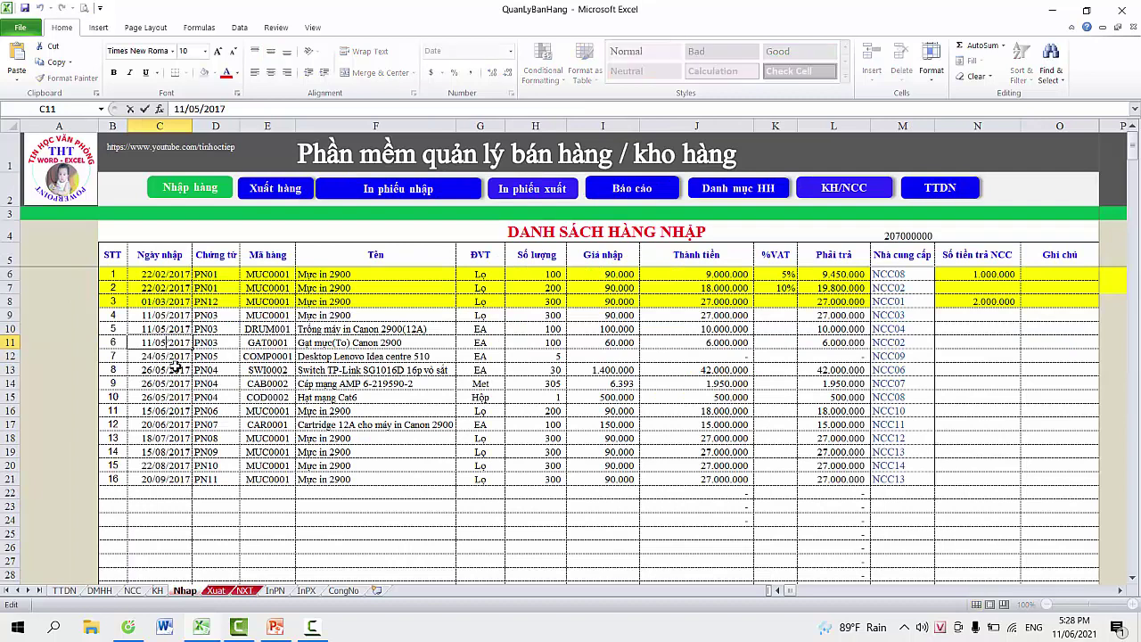
{"action": "key", "text": "BackSpace"}
{"action": "type", "text": "1"}
{"action": "key", "text": "Return"}
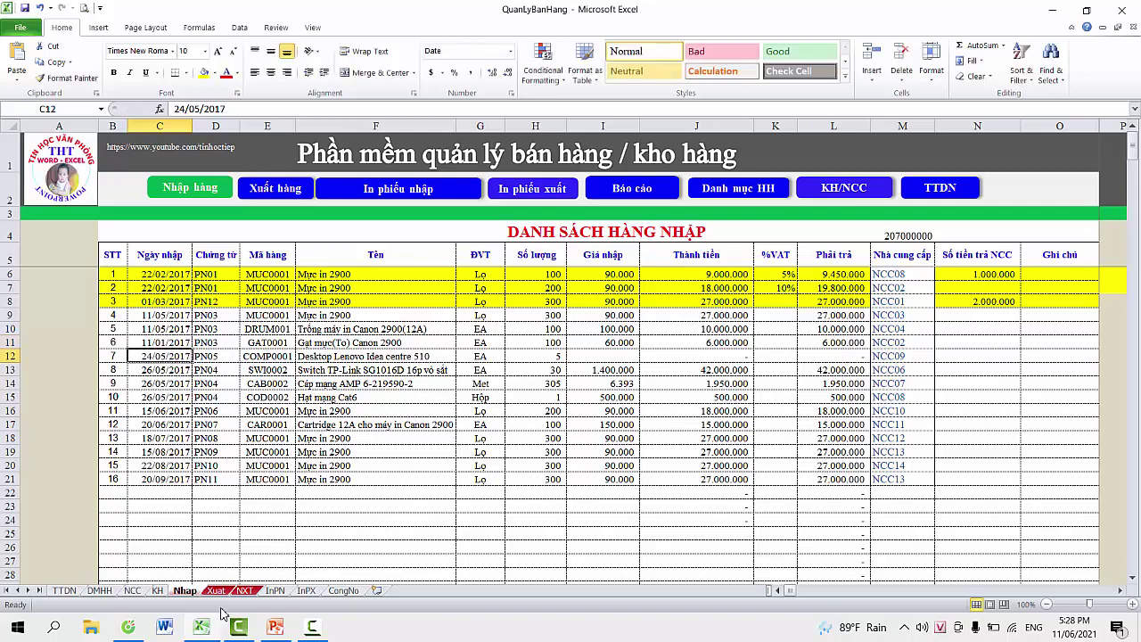
Check the GAT0001 in-period import formula on the NXT report.
{"action": "left_click", "coordinate": [243, 591]}
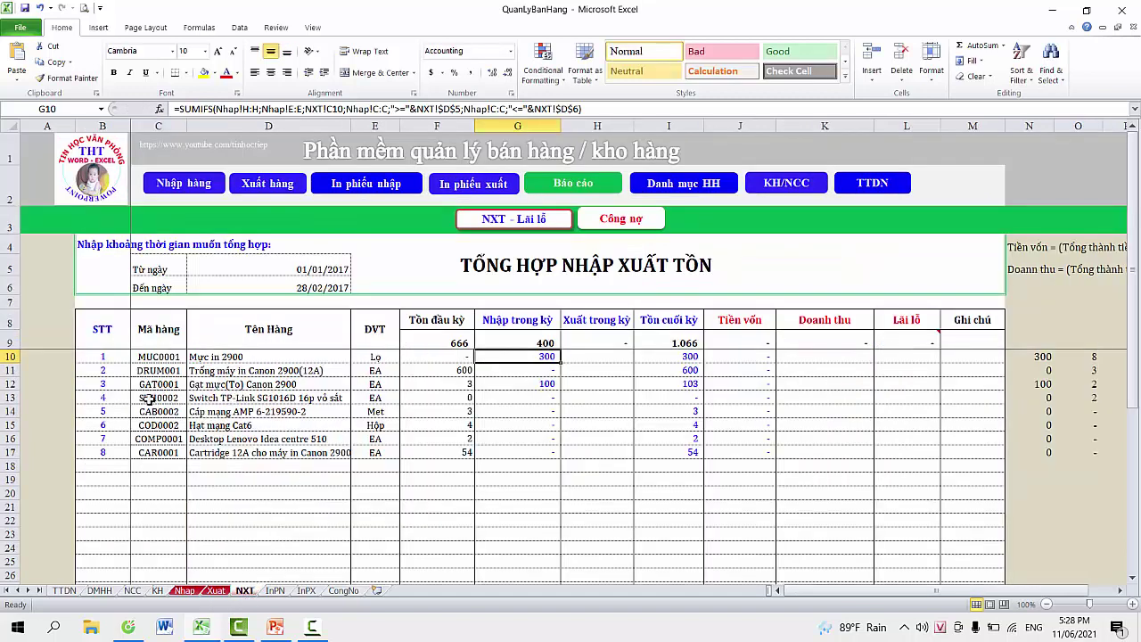
{"action": "left_click", "coordinate": [146, 384]}
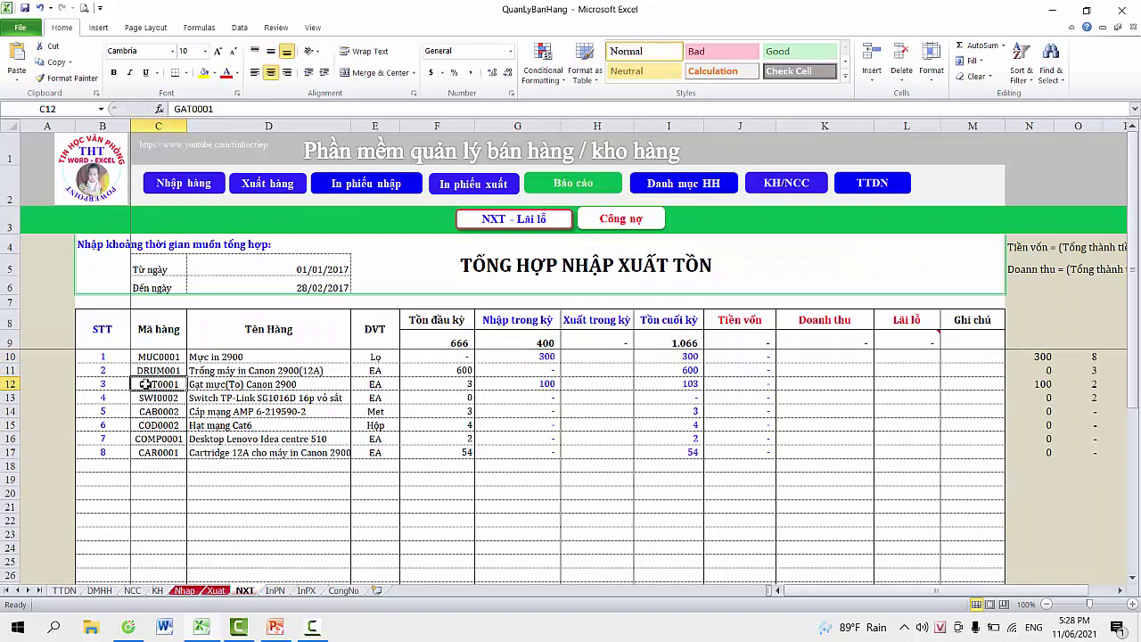
{"action": "left_click", "coordinate": [539, 385]}
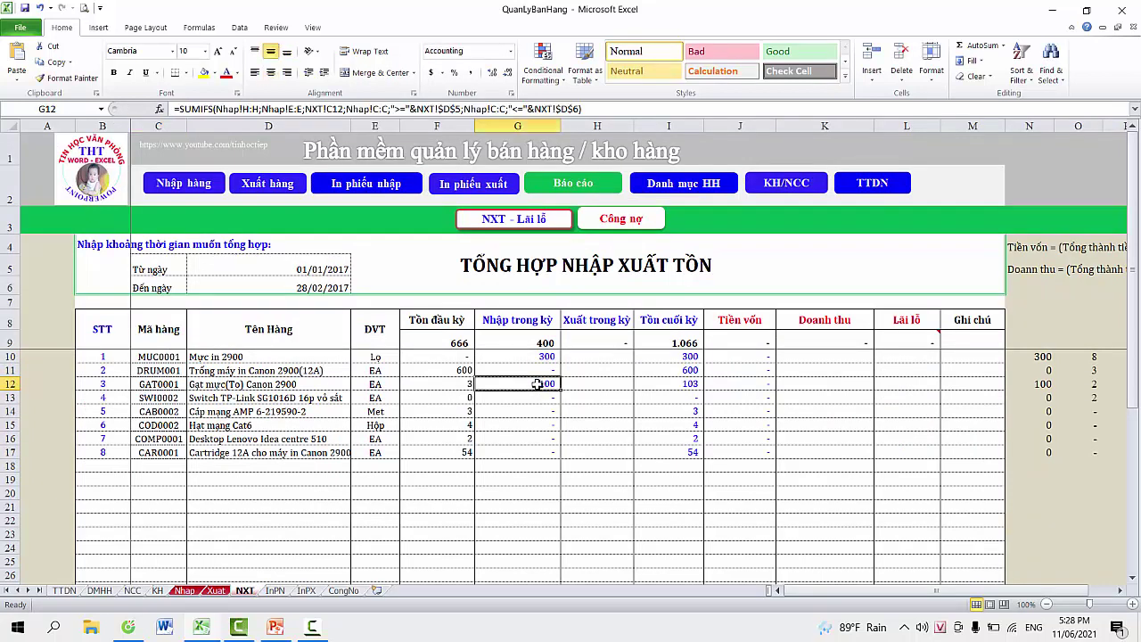
Set the NXT end date in D6 to 30/03/2017 and check the recalculated first-item import.
{"action": "left_click", "coordinate": [508, 355]}
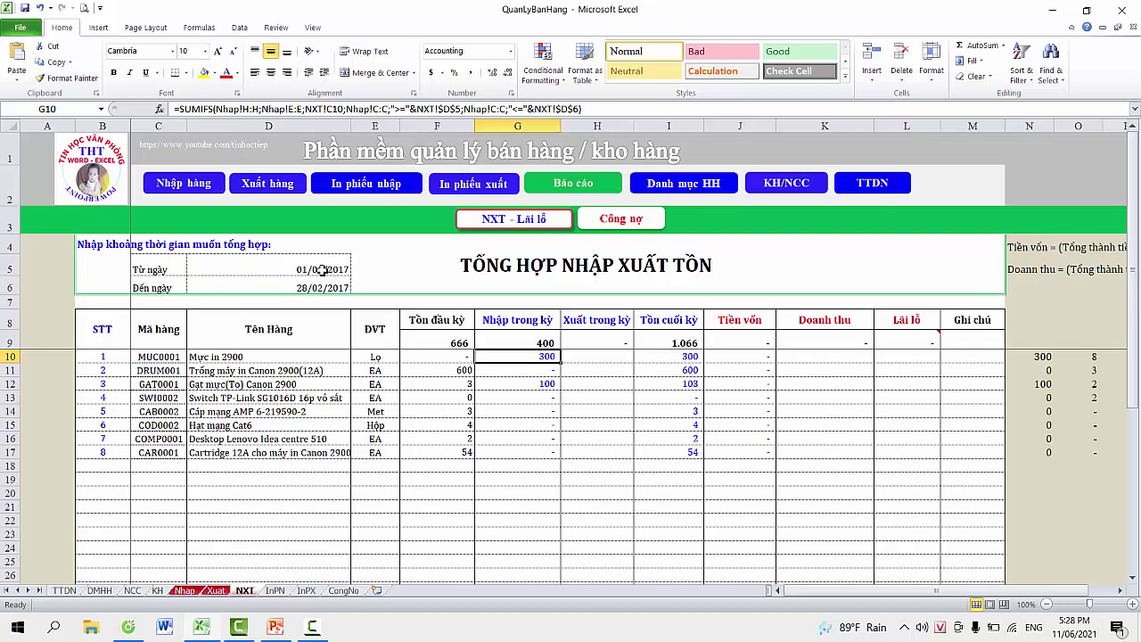
{"action": "left_click", "coordinate": [321, 287]}
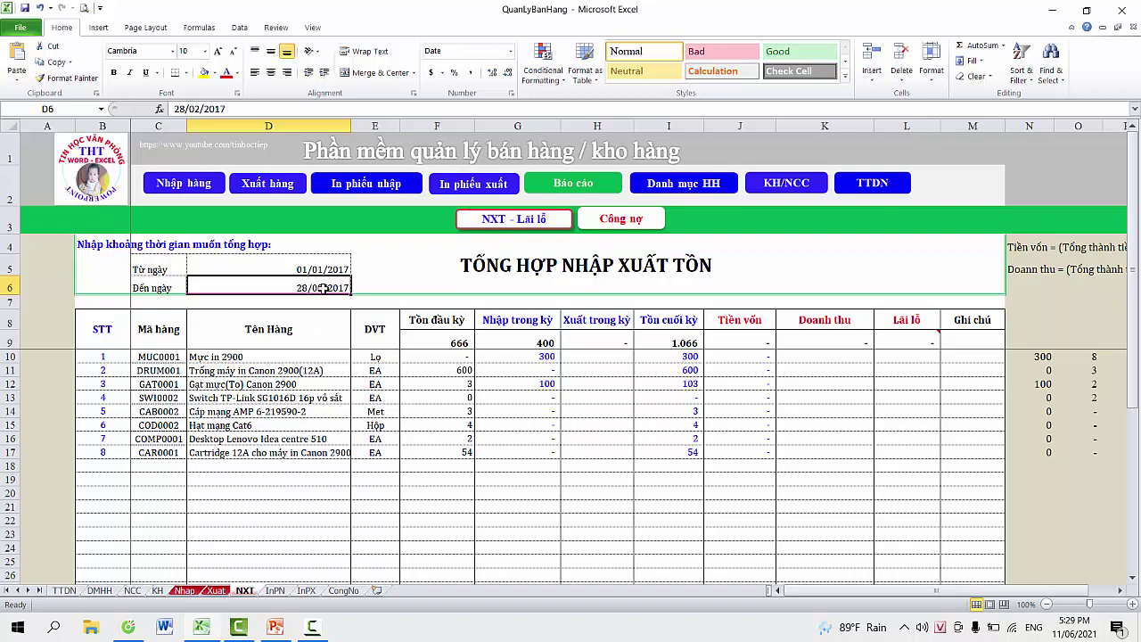
{"action": "double_click", "coordinate": [323, 288]}
{"action": "type", "text": "3"}
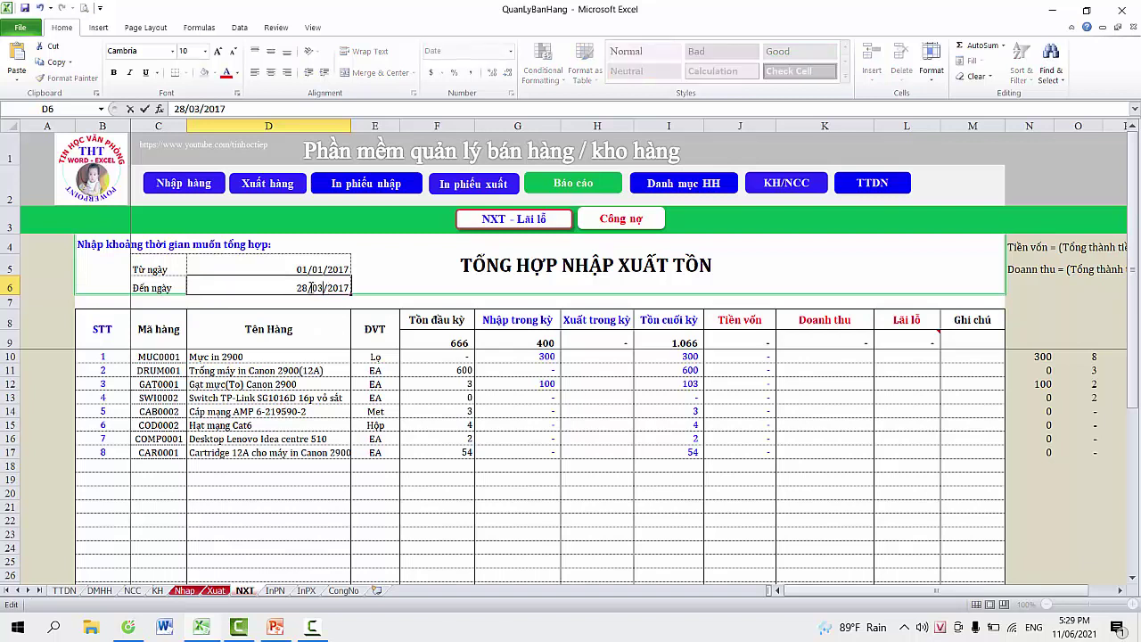
{"action": "key", "text": "BackSpace"}
{"action": "key", "text": "BackSpace"}
{"action": "type", "text": "30"}
{"action": "key", "text": "Return"}
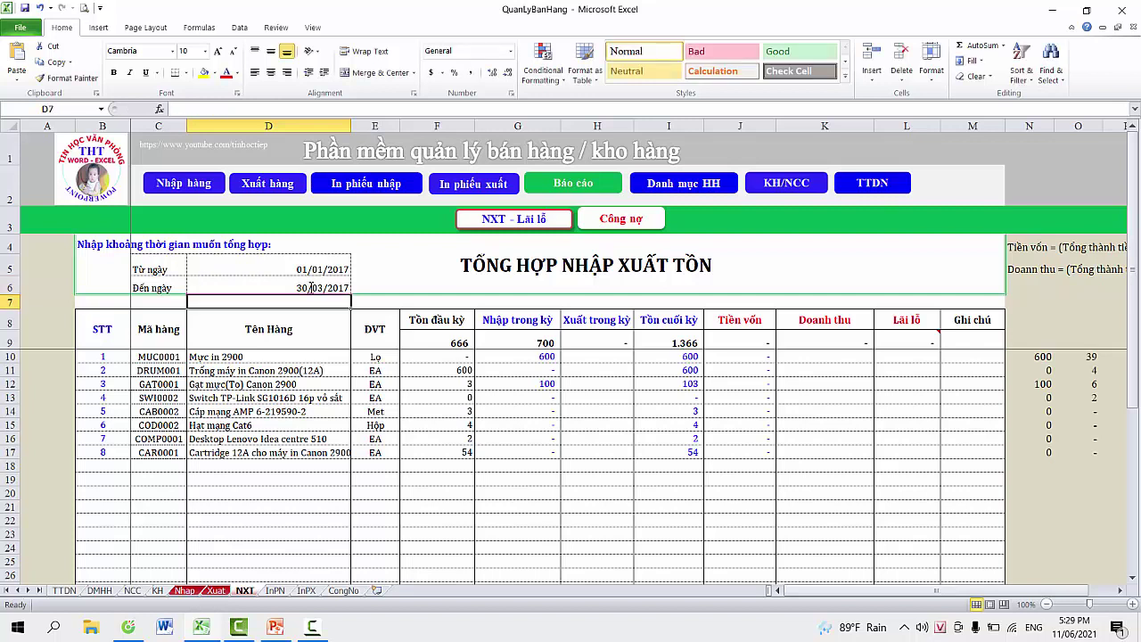
{"action": "left_click", "coordinate": [551, 359]}
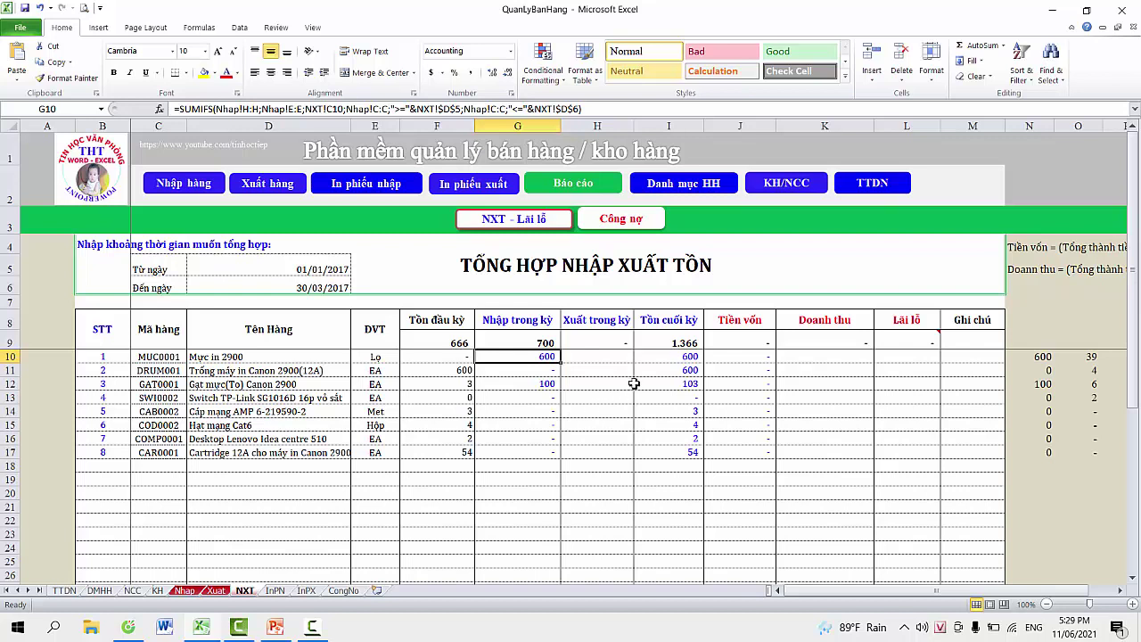
{"action": "left_click", "coordinate": [617, 362]}
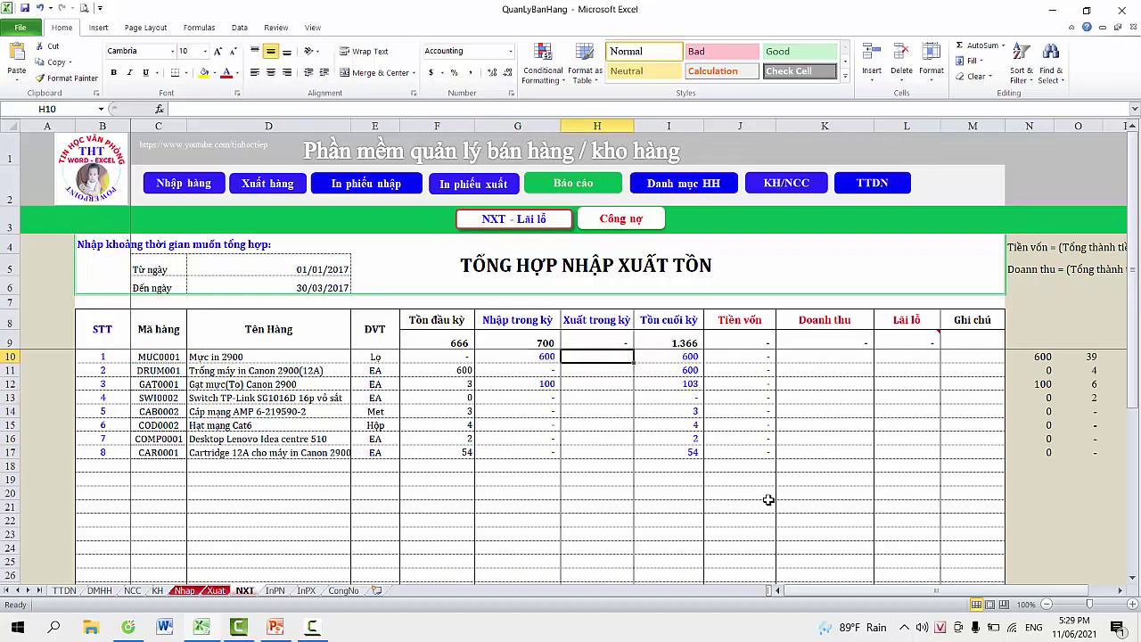
Start a SUMIFS in H10 summing Xuat!H:H, with Xuat!E:E as the first criteria range.
{"action": "type", "text": "=sum"}
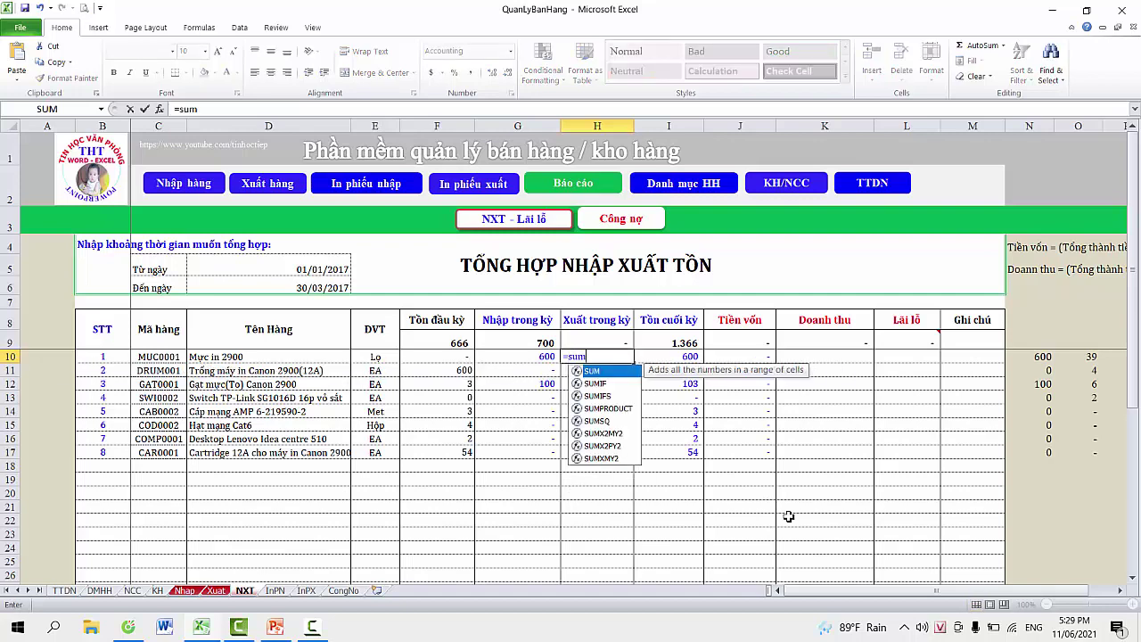
{"action": "key", "text": "Down"}
{"action": "key", "text": "Down"}
{"action": "key", "text": "Tab"}
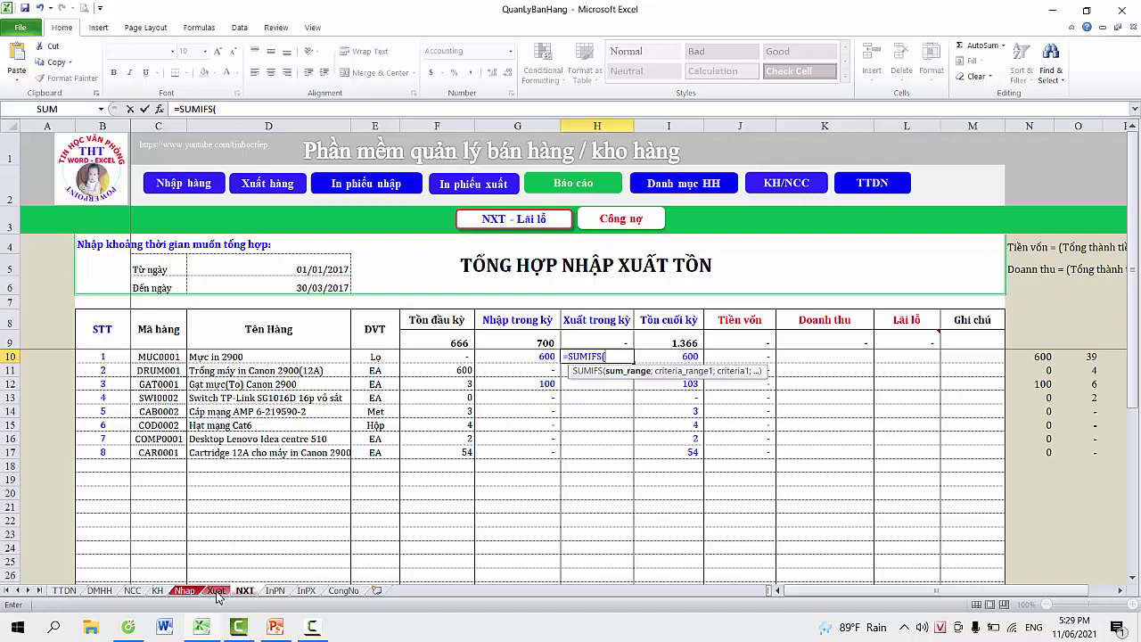
{"action": "left_click", "coordinate": [217, 592]}
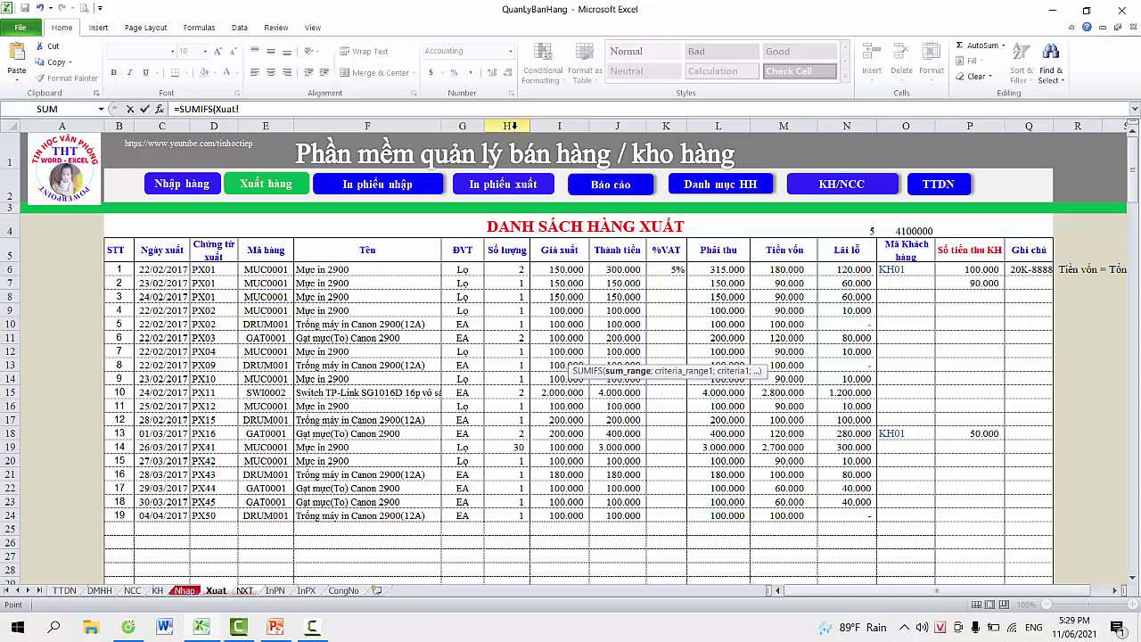
{"action": "left_click", "coordinate": [514, 126]}
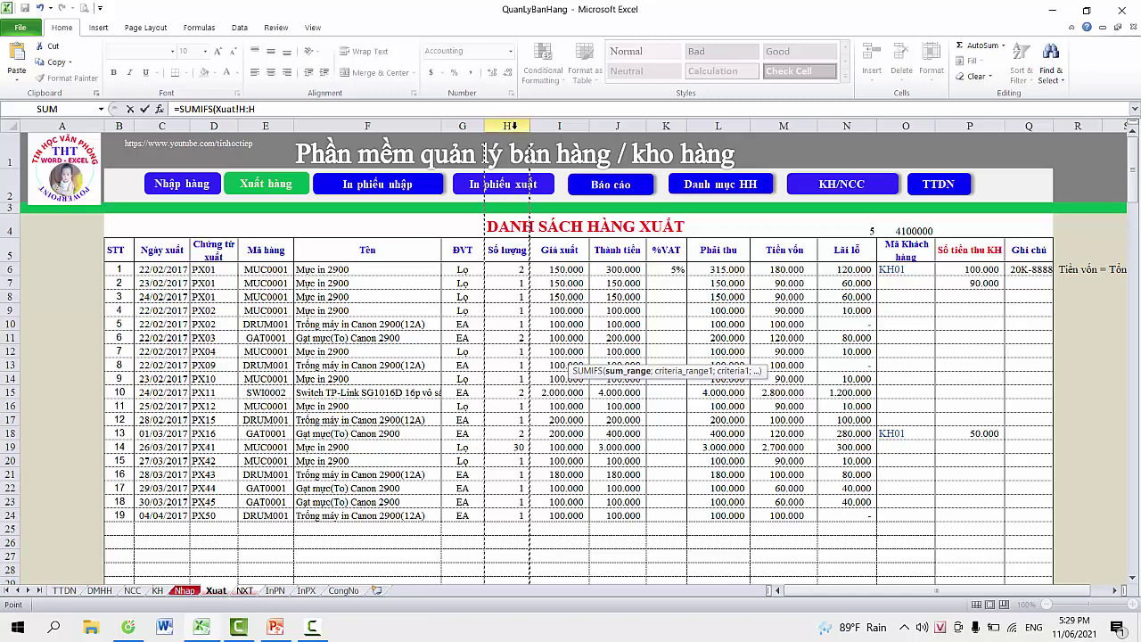
{"action": "type", "text": ";"}
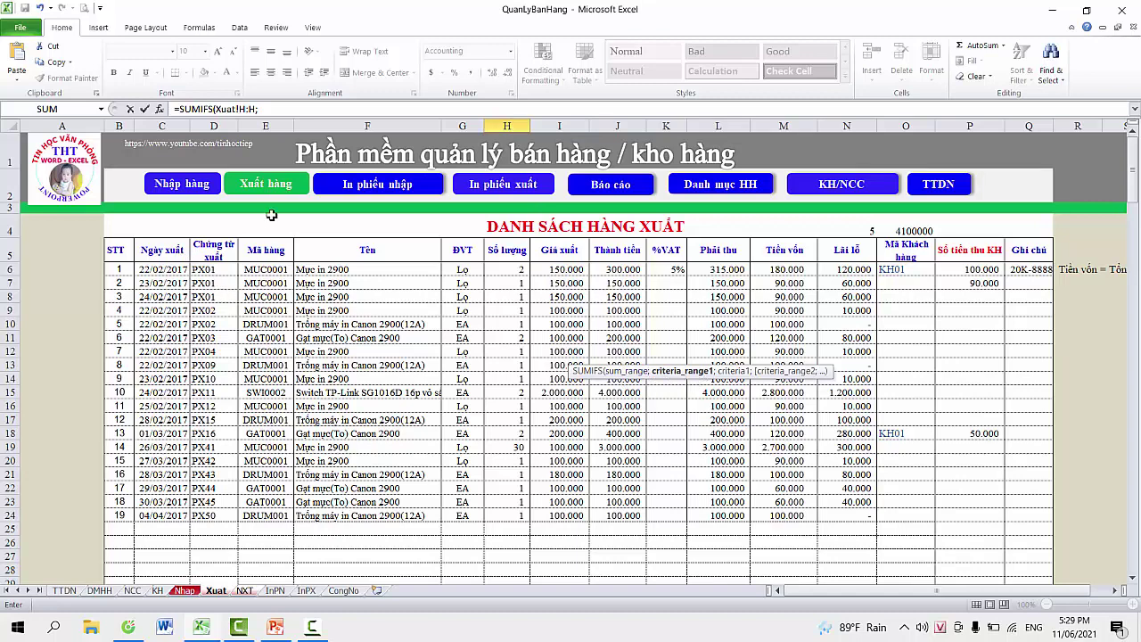
{"action": "left_click", "coordinate": [267, 126]}
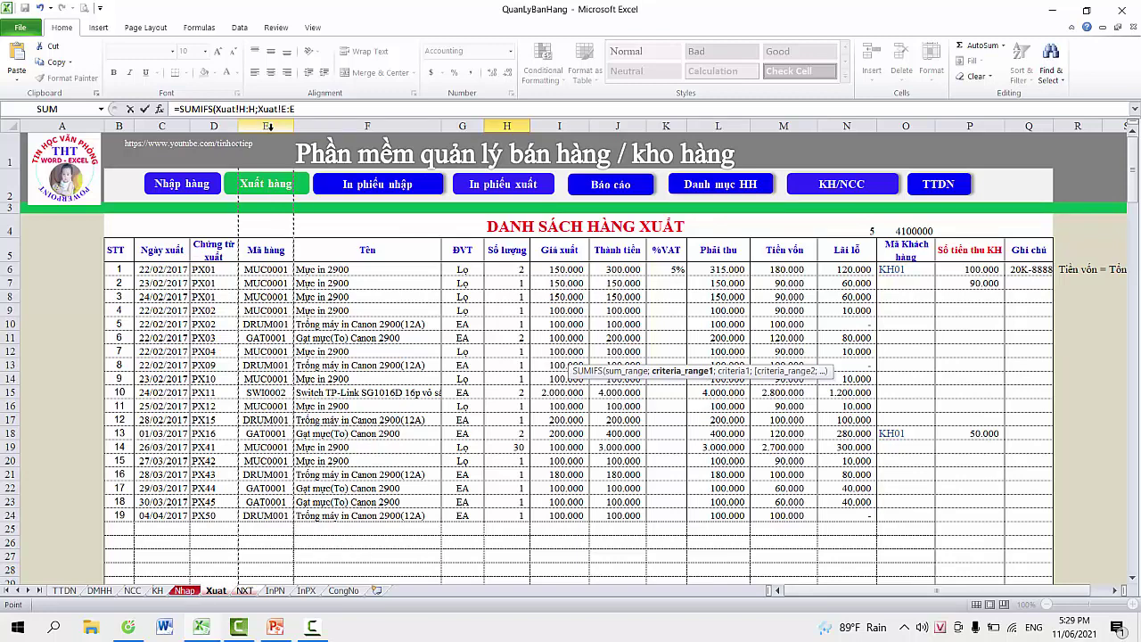
{"action": "type", "text": ";"}
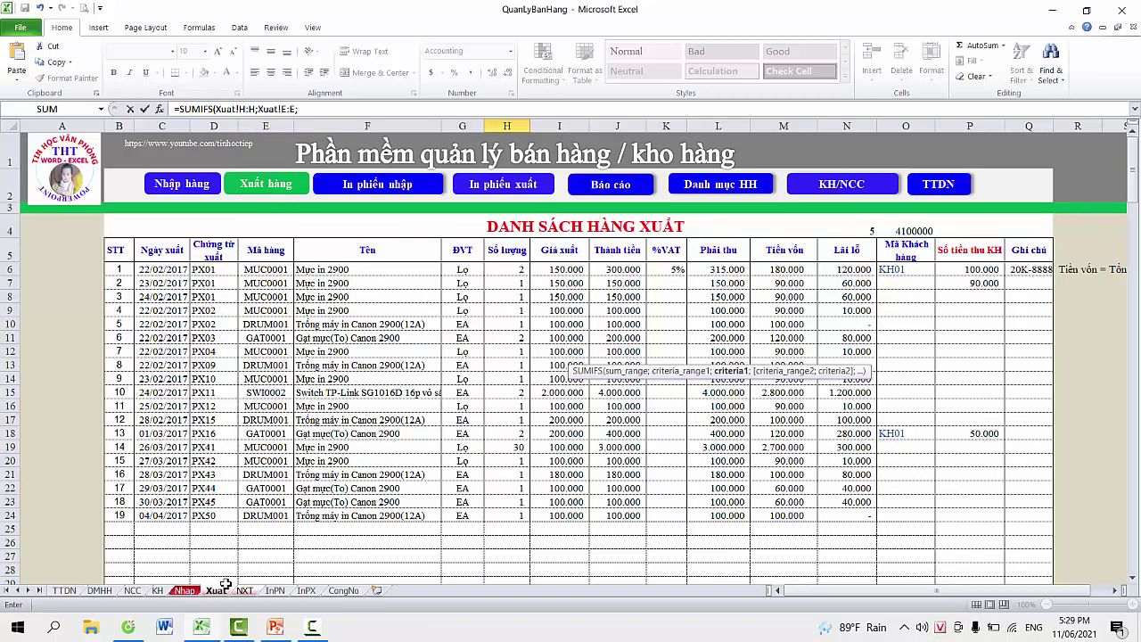
Match on NXT!C10, then add Xuat!C:C as a date range with a ">="& condition.
{"action": "left_click", "coordinate": [246, 590]}
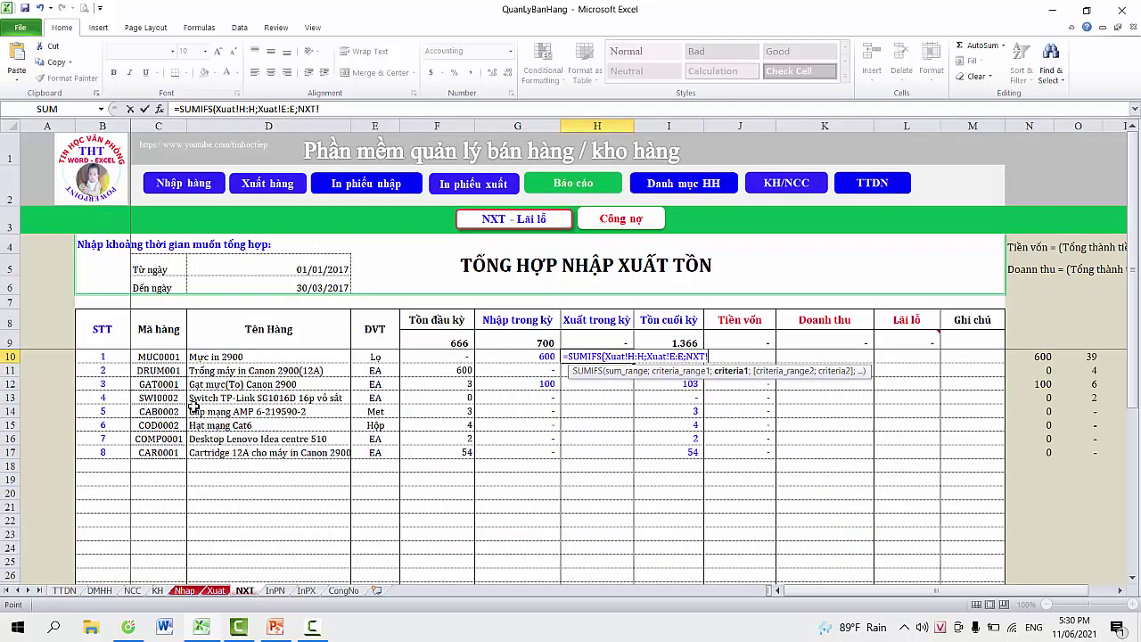
{"action": "left_click", "coordinate": [167, 357]}
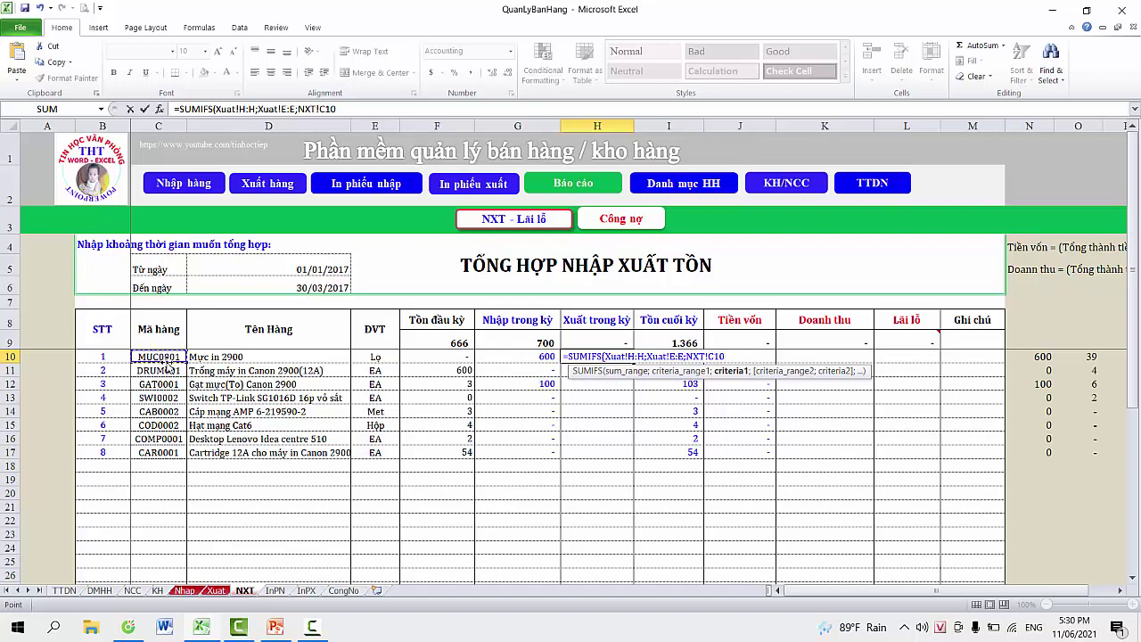
{"action": "type", "text": ";"}
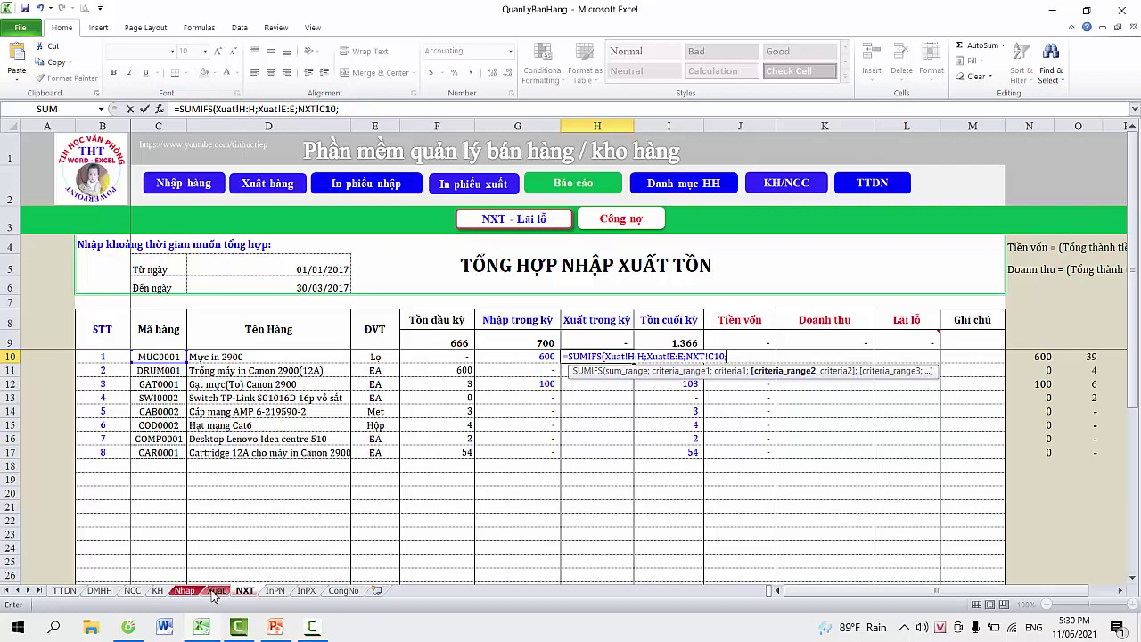
{"action": "left_click", "coordinate": [216, 591]}
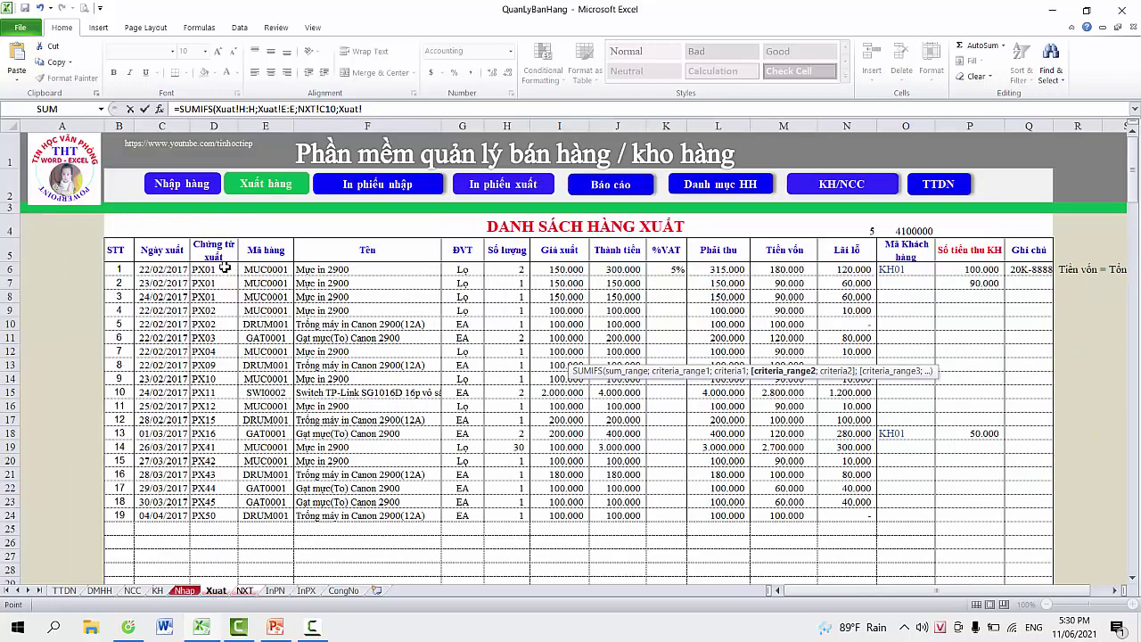
{"action": "left_click", "coordinate": [164, 128]}
{"action": "type", "text": ";"}
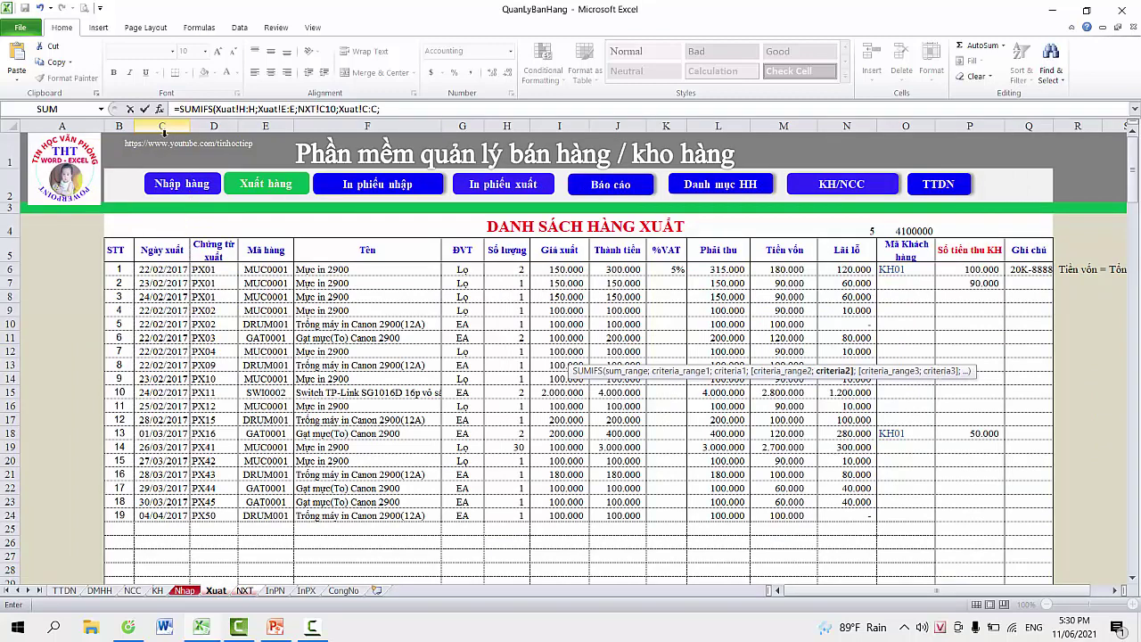
{"action": "key", "text": "F2"}
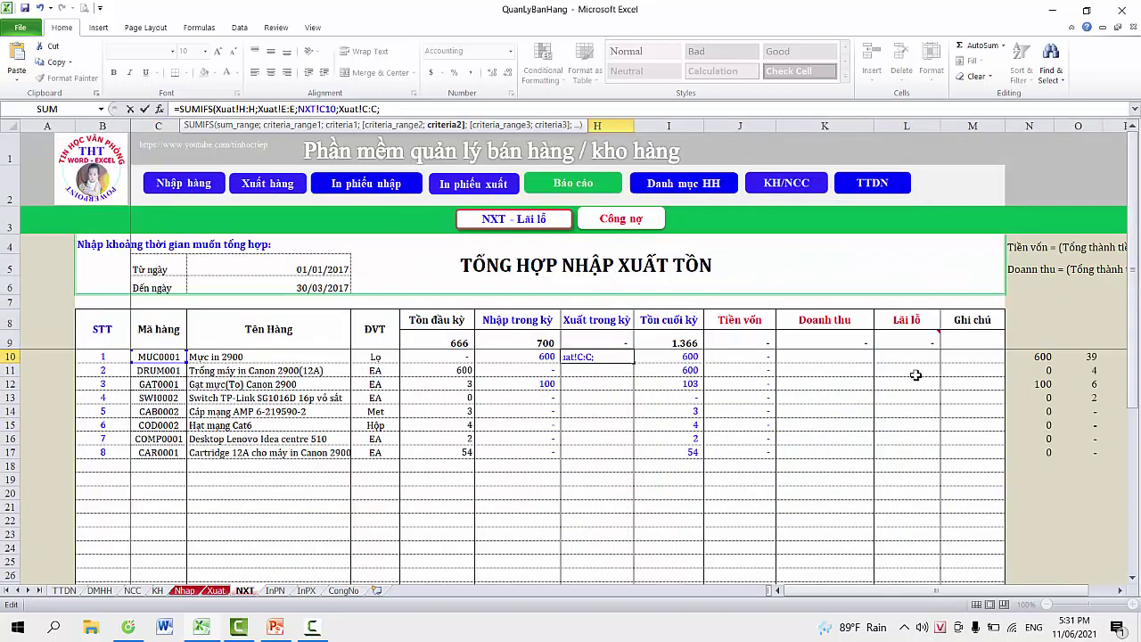
{"action": "type", "text": "\">"}
{"action": "type", "text": "=\"&)"}
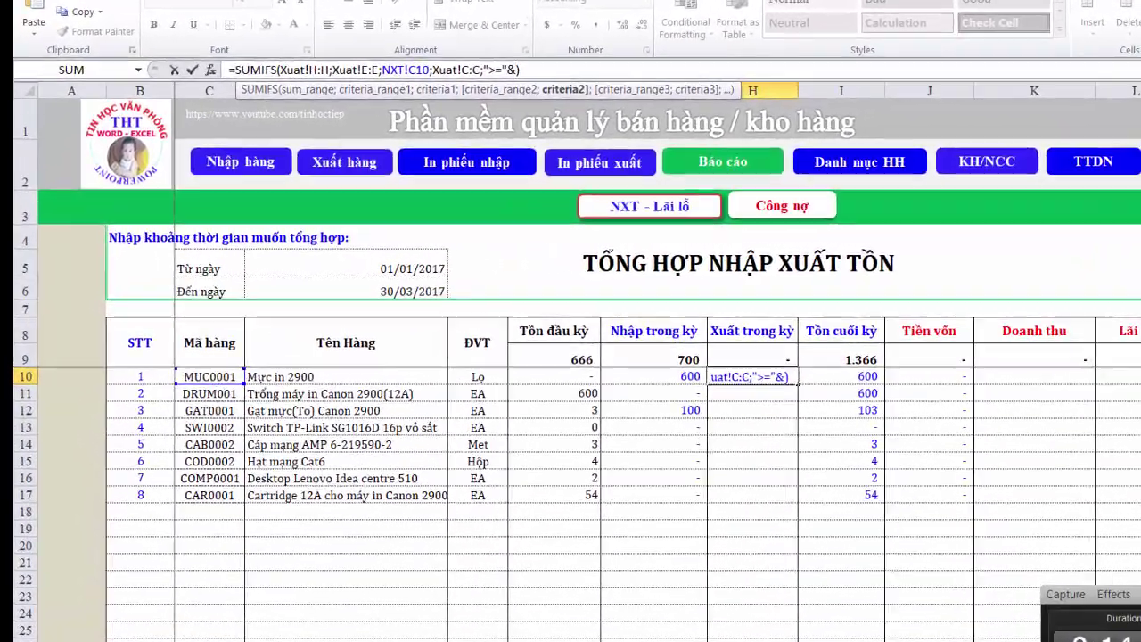
Bound Xuat!C:C dates between absolute $D$5 and NXT!$D$6 using ">=" and "<=" conditions.
{"action": "left_click", "coordinate": [326, 267]}
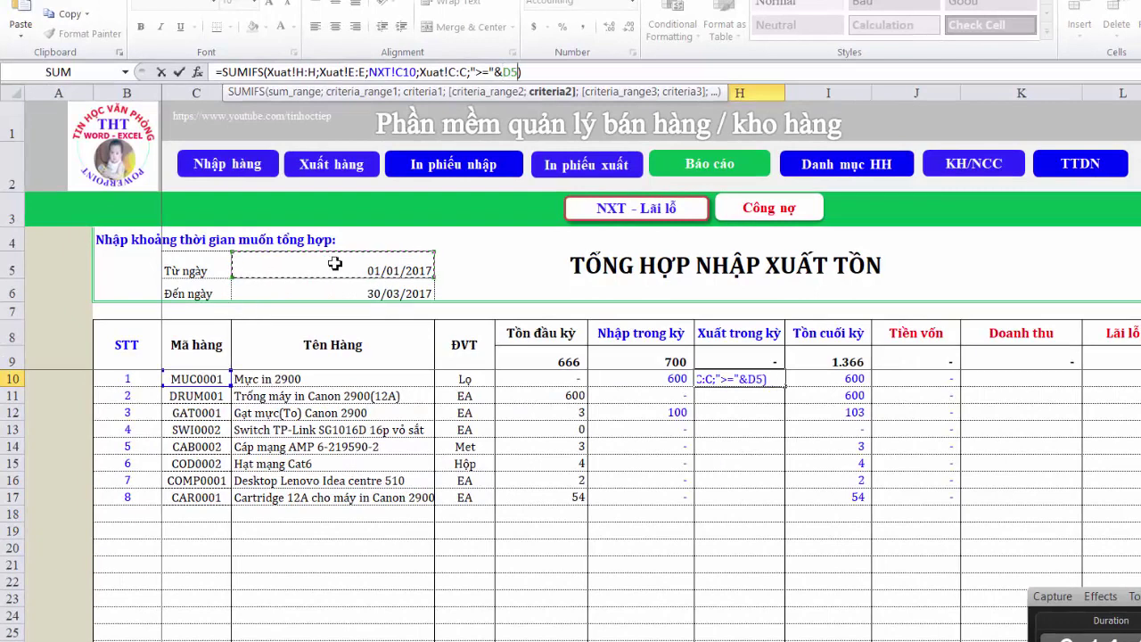
{"action": "key", "text": "F4"}
{"action": "type", "text": "$D$5;"}
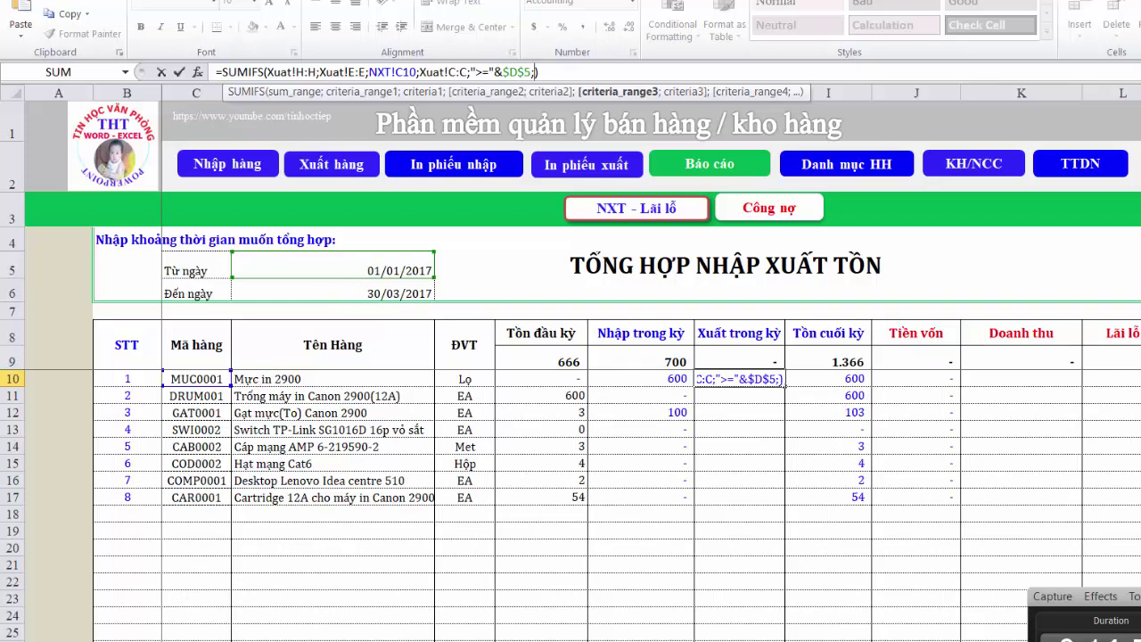
{"action": "key", "text": "ctrl+Page_Up"}
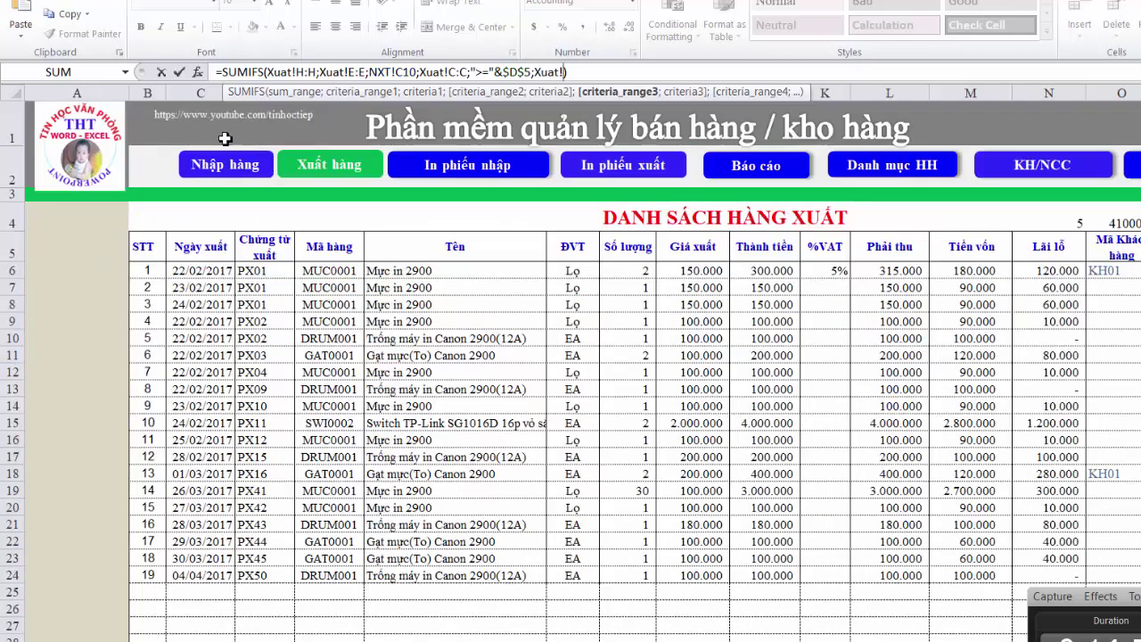
{"action": "left_click", "coordinate": [204, 94]}
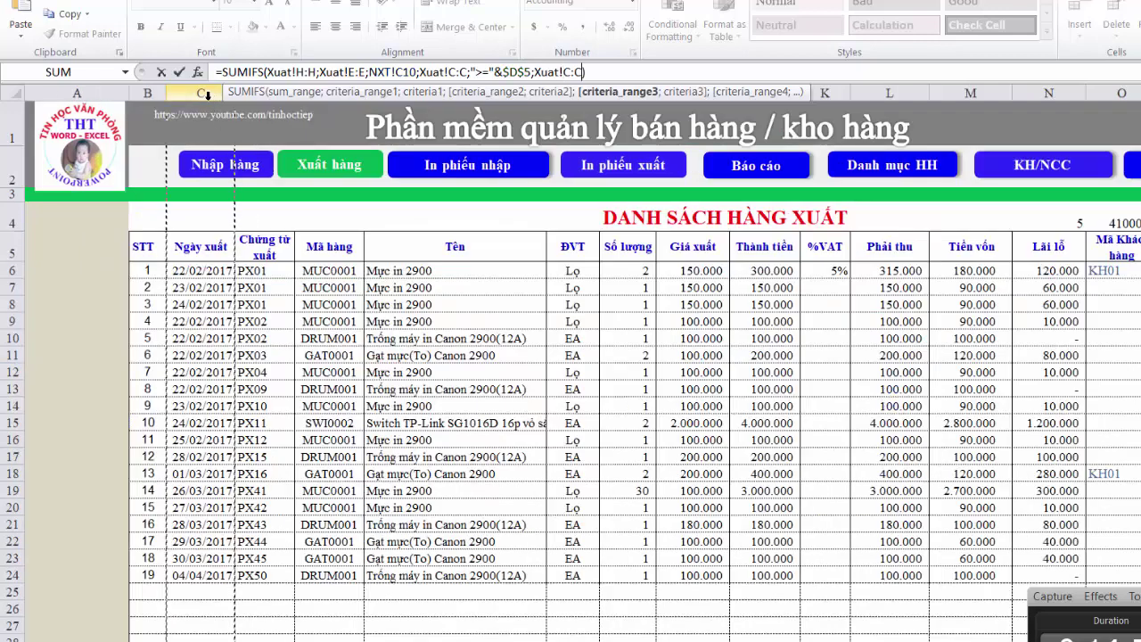
{"action": "type", "text": ";\">"}
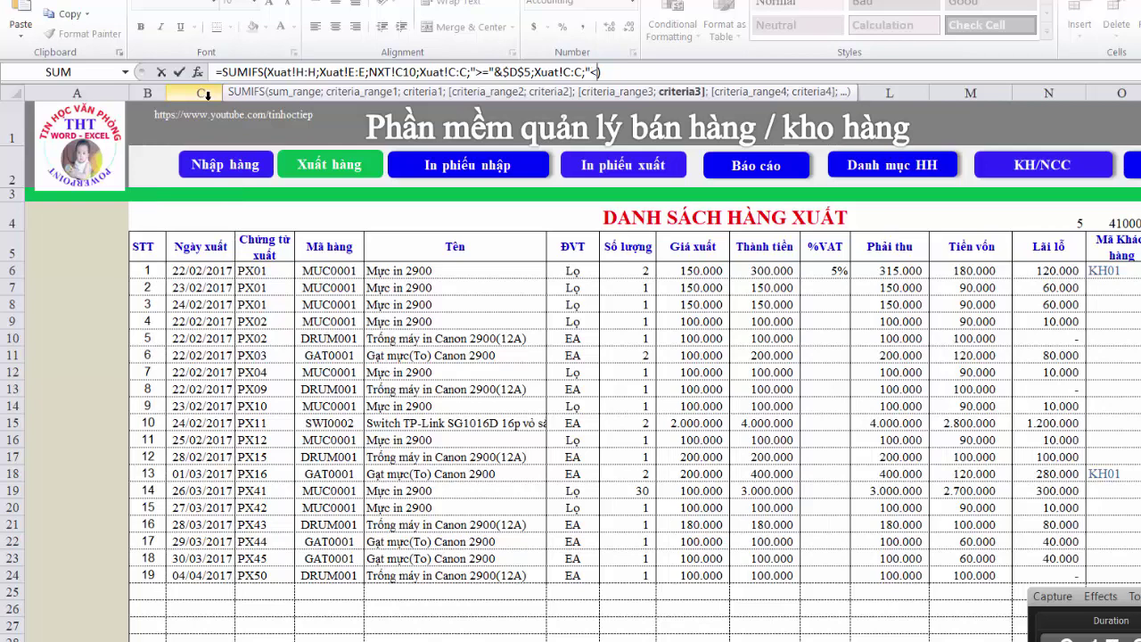
{"action": "type", "text": "=\""}
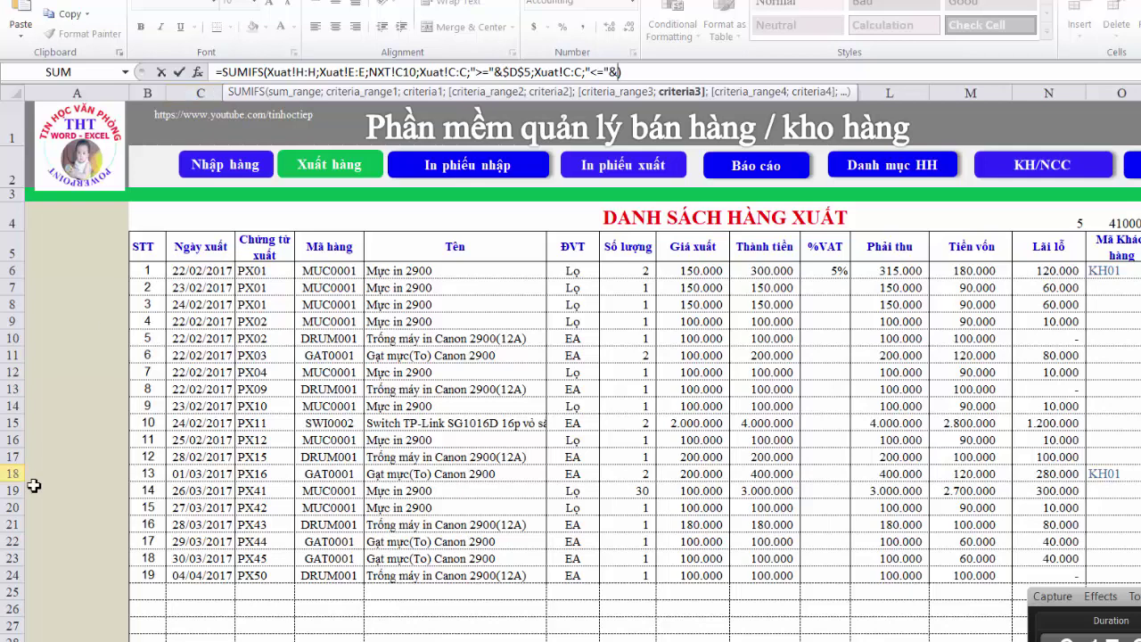
{"action": "type", "text": "&"}
{"action": "left_click", "coordinate": [347, 635]}
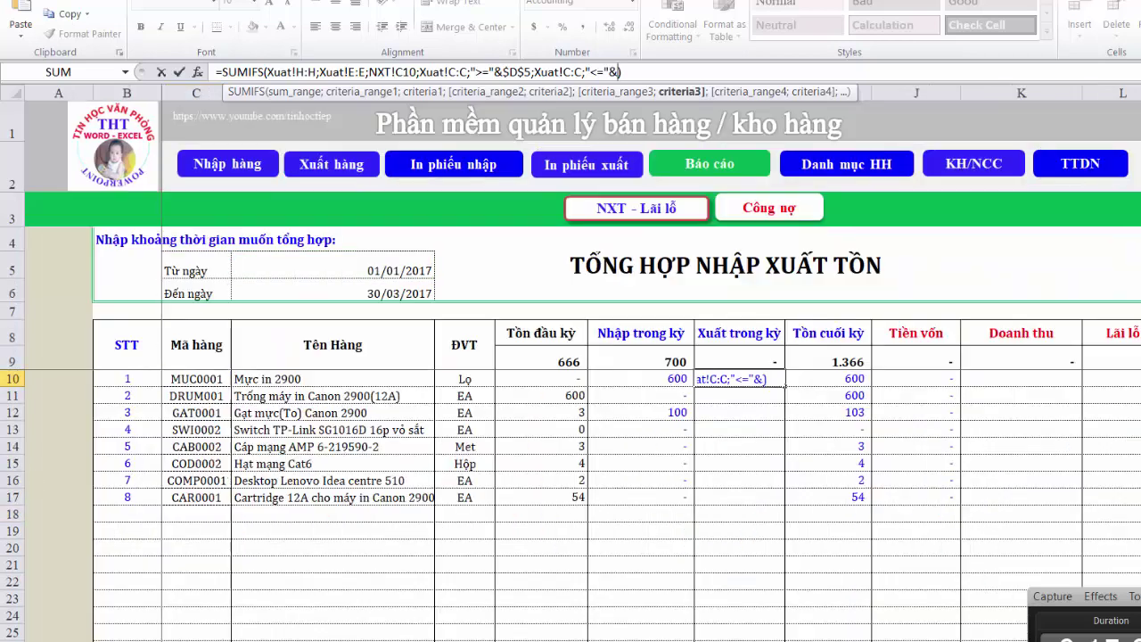
{"action": "left_click", "coordinate": [353, 297]}
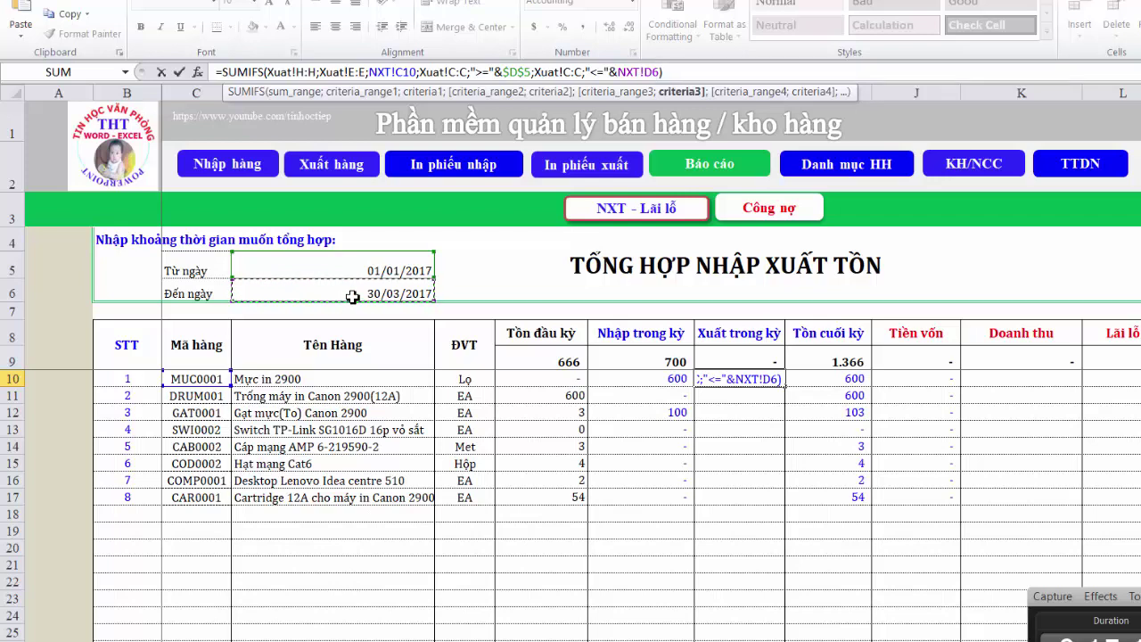
{"action": "key", "text": "F4"}
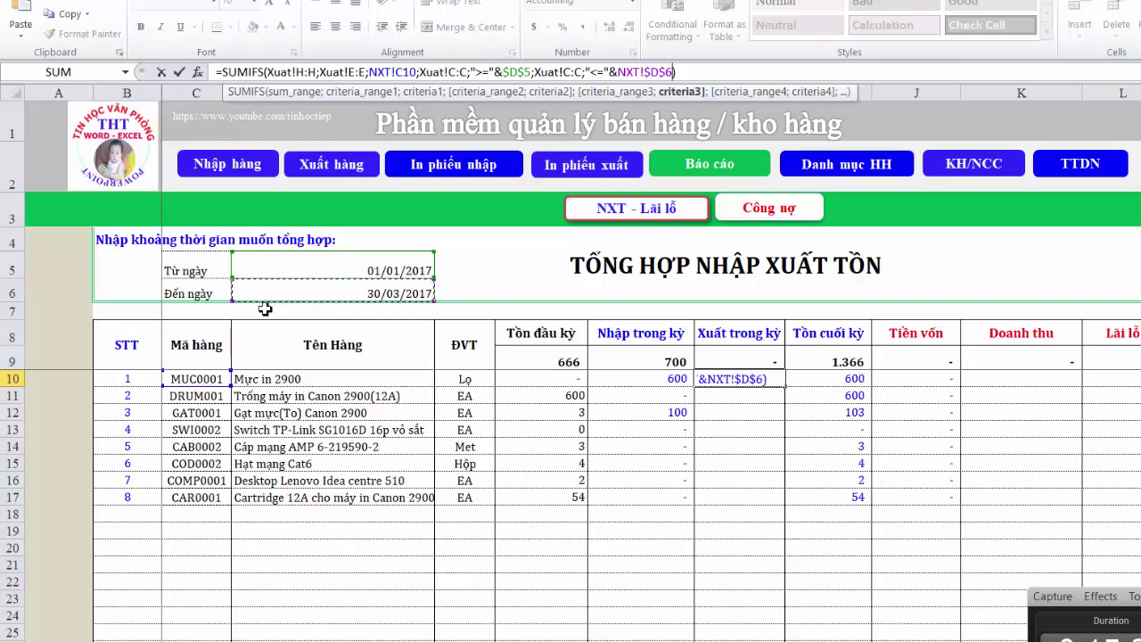
Review the formula's Xuat!H:H sum range, Xuat!E:E item-code criterion against C10, and start-date condition.
{"action": "left_click", "coordinate": [330, 71]}
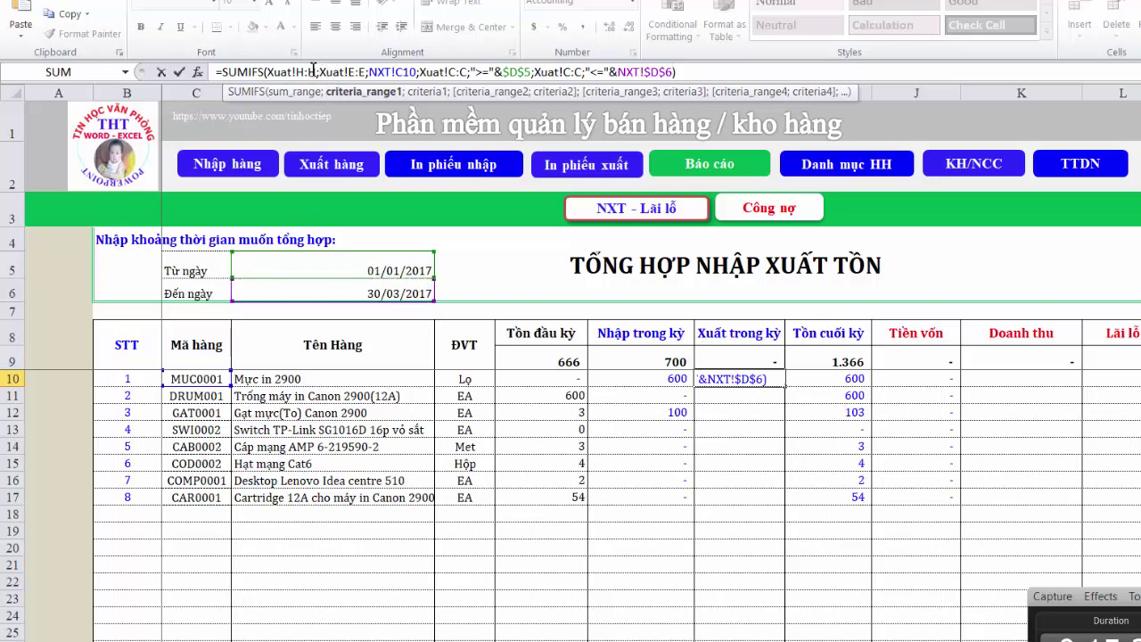
{"action": "left_click", "coordinate": [305, 71]}
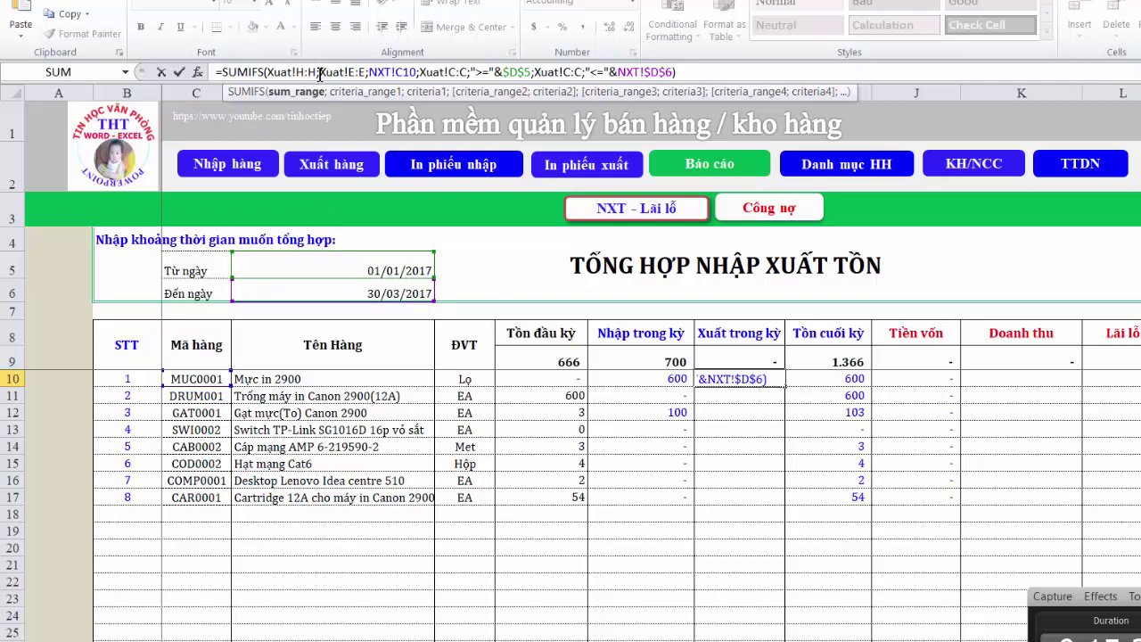
{"action": "left_click_drag", "start_coordinate": [316, 71], "coordinate": [267, 72]}
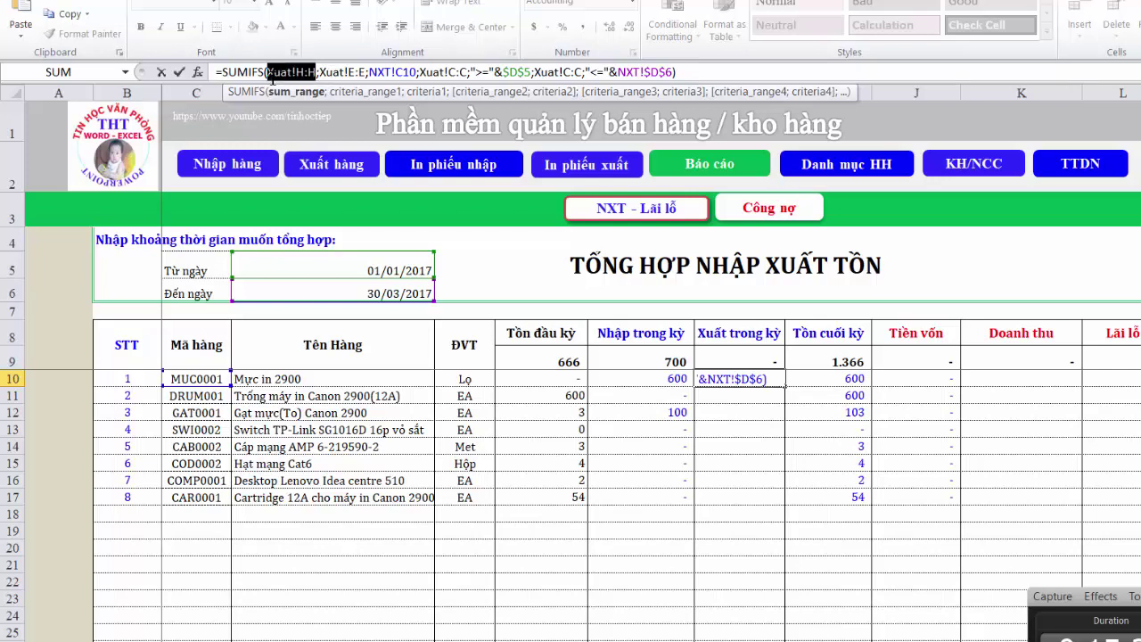
{"action": "left_click", "coordinate": [288, 71]}
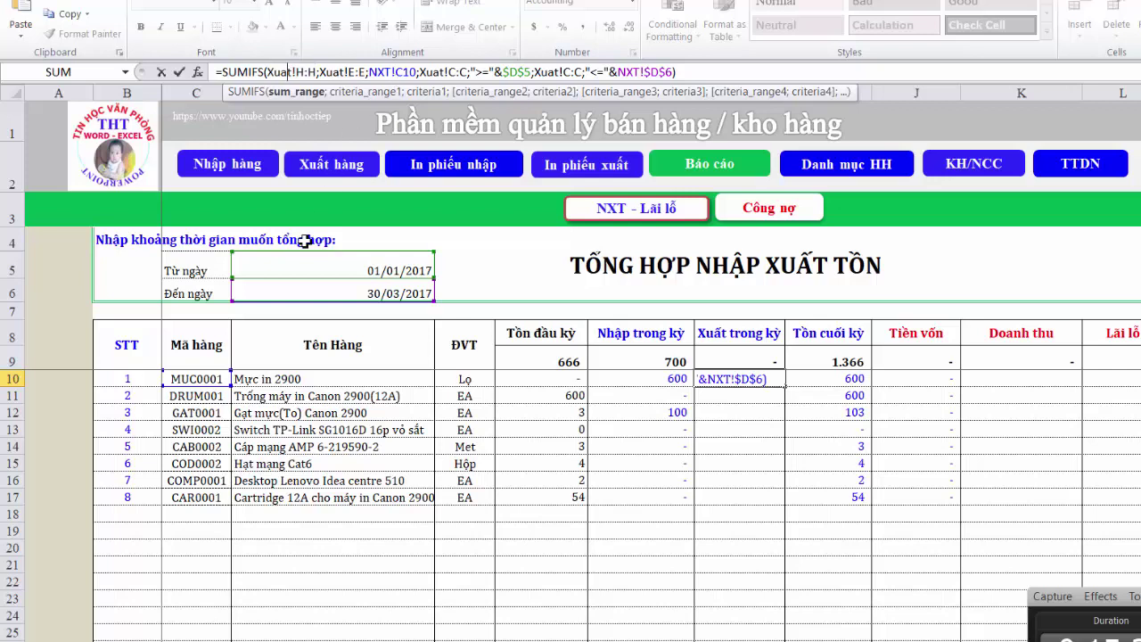
{"action": "left_click", "coordinate": [198, 385]}
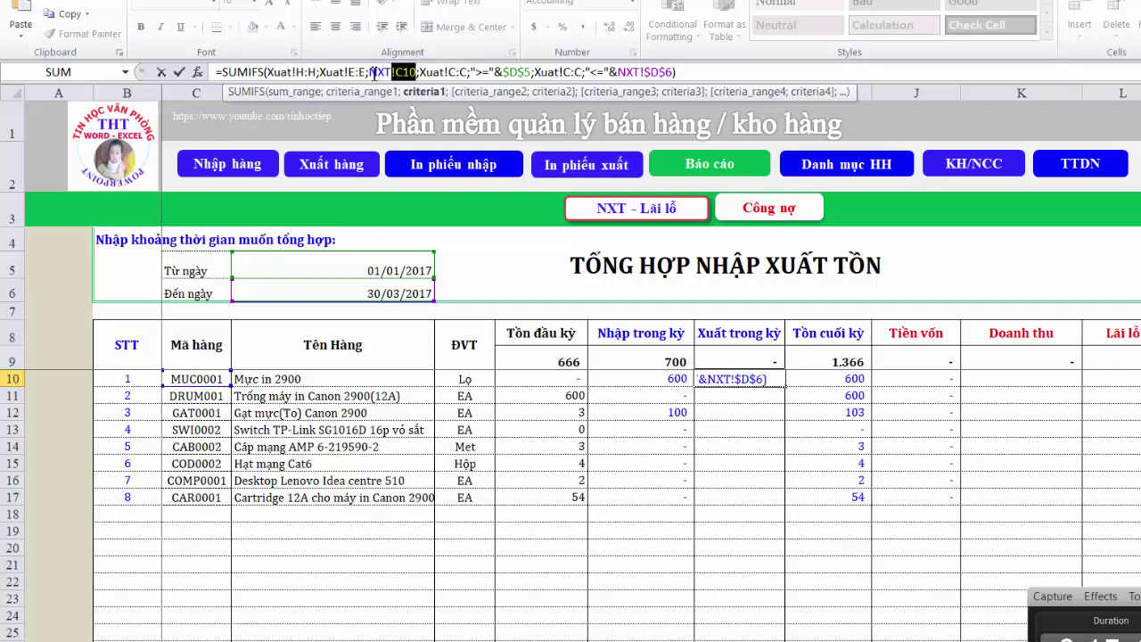
{"action": "left_click_drag", "start_coordinate": [365, 72], "coordinate": [323, 75]}
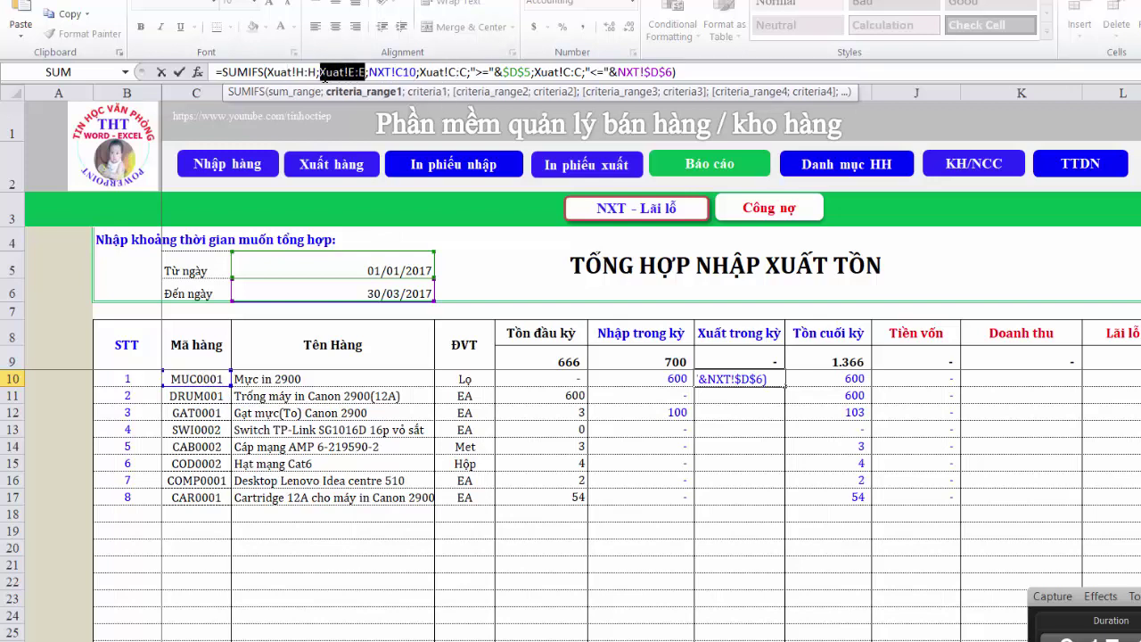
{"action": "left_click", "coordinate": [395, 73]}
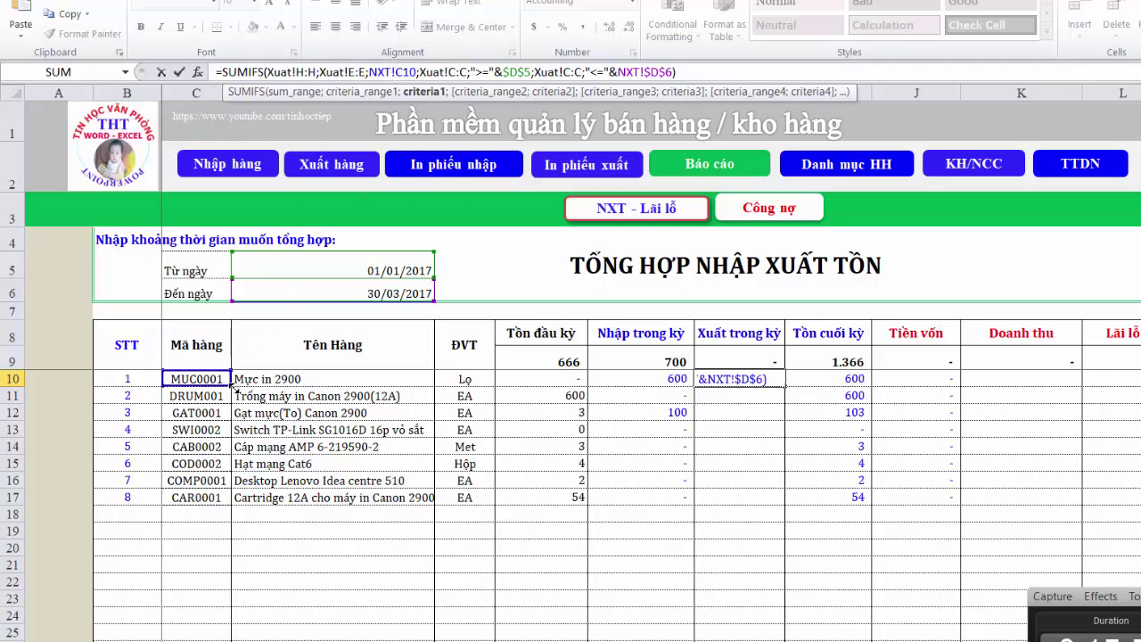
{"action": "left_click", "coordinate": [208, 382]}
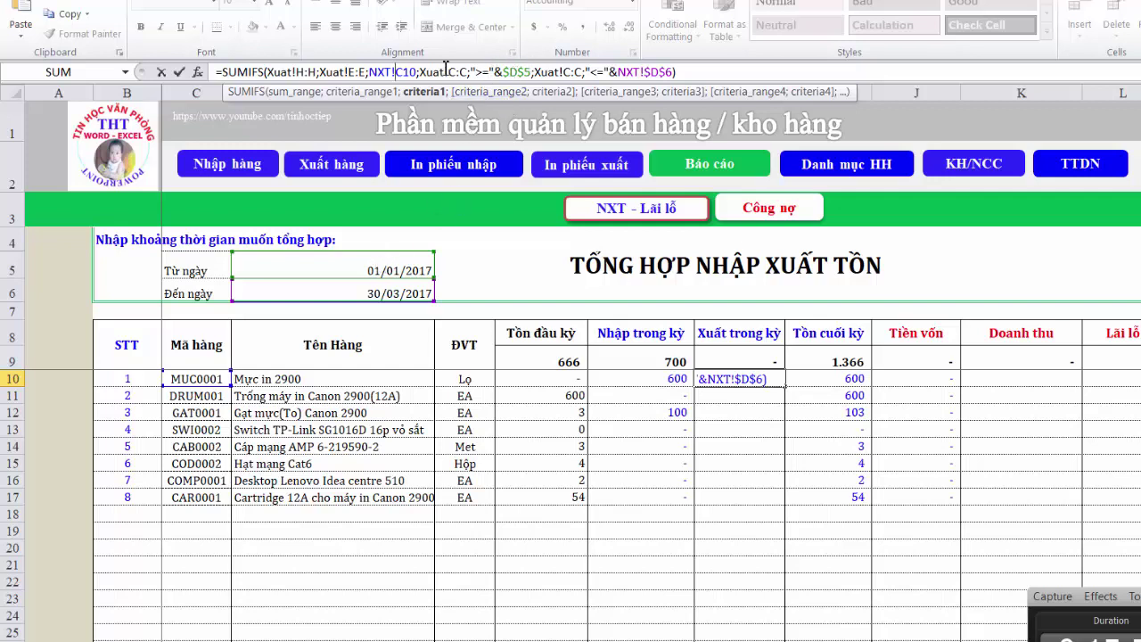
{"action": "left_click_drag", "start_coordinate": [467, 72], "coordinate": [425, 71]}
{"action": "left_click_drag", "start_coordinate": [532, 71], "coordinate": [476, 71]}
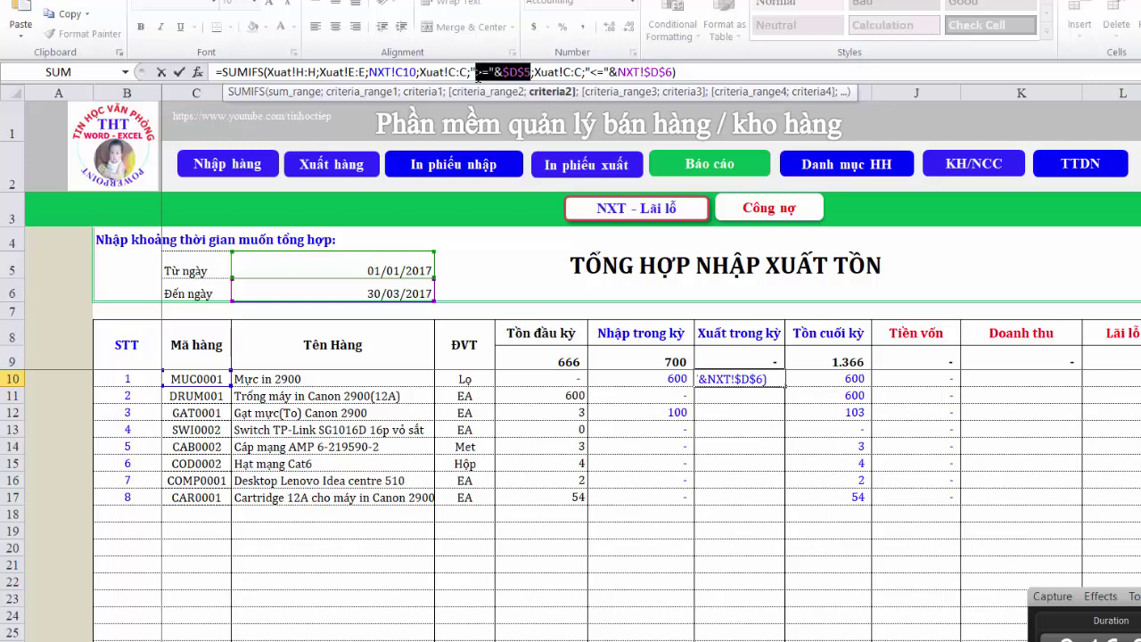
Check the end-date and other criteria, then commit the formula so H10 shows 39.
{"action": "left_click", "coordinate": [645, 72]}
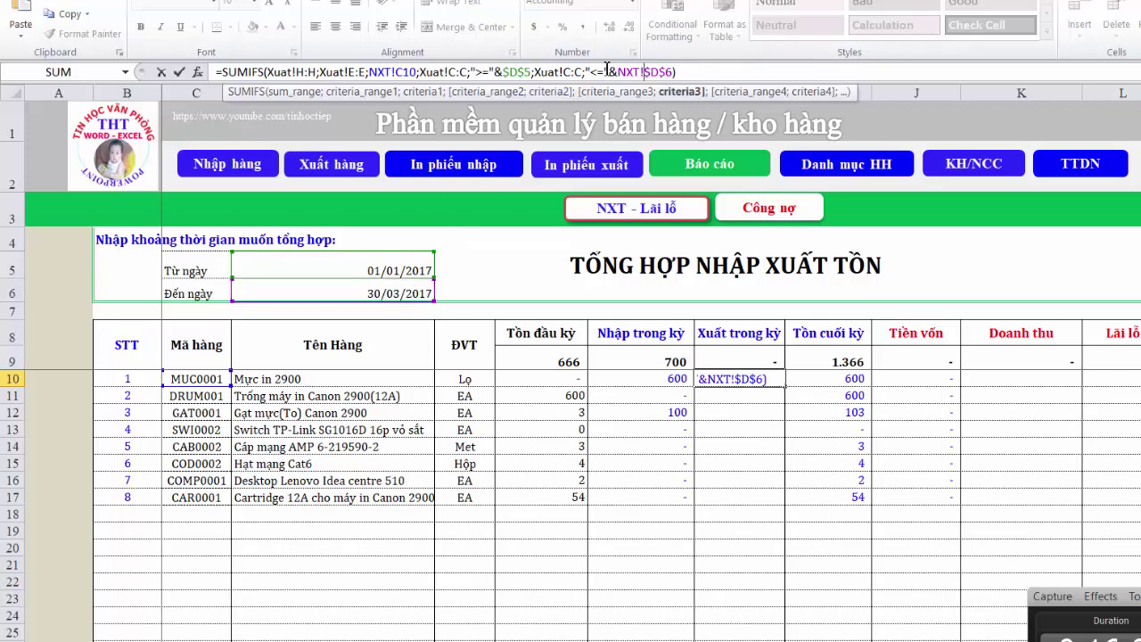
{"action": "left_click_drag", "start_coordinate": [582, 72], "coordinate": [541, 72]}
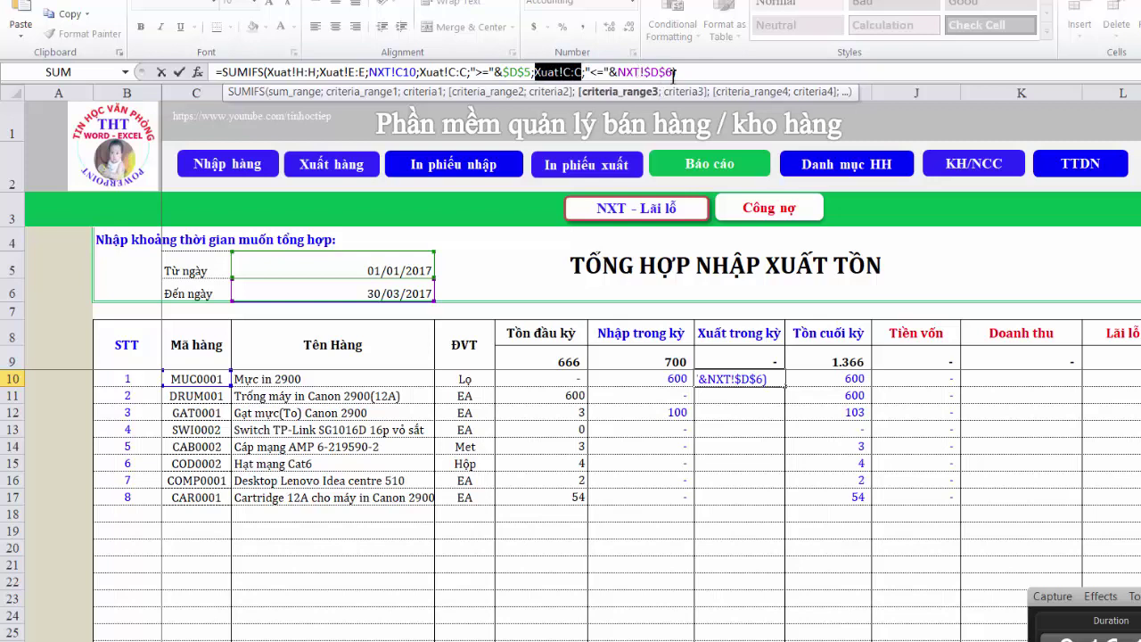
{"action": "left_click_drag", "start_coordinate": [674, 71], "coordinate": [586, 71]}
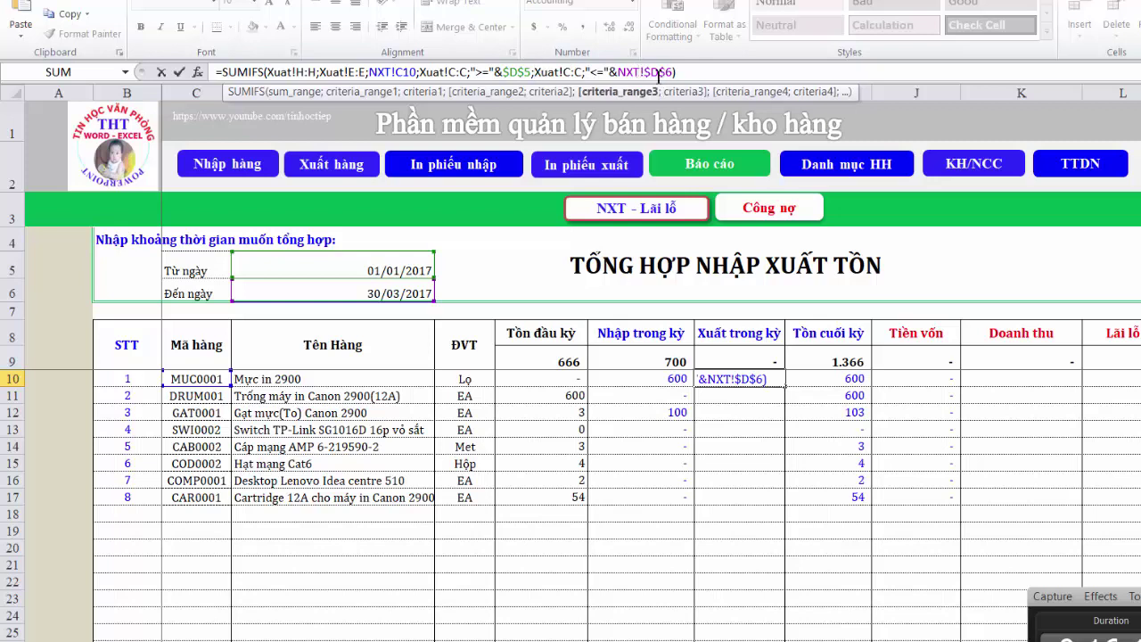
{"action": "left_click", "coordinate": [600, 73]}
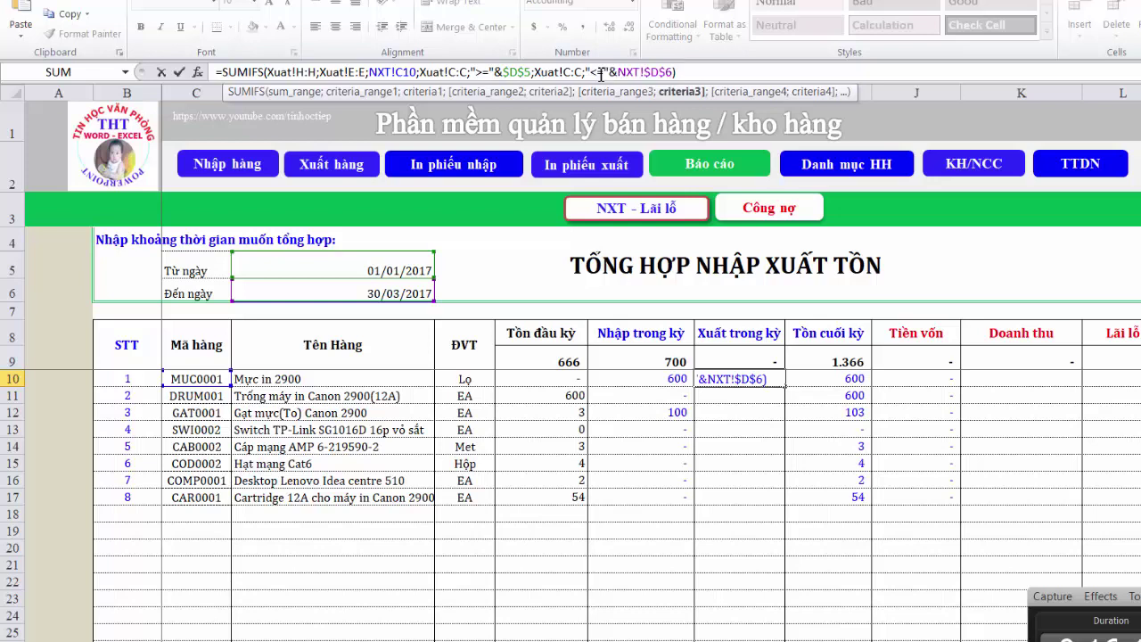
{"action": "left_click", "coordinate": [386, 72]}
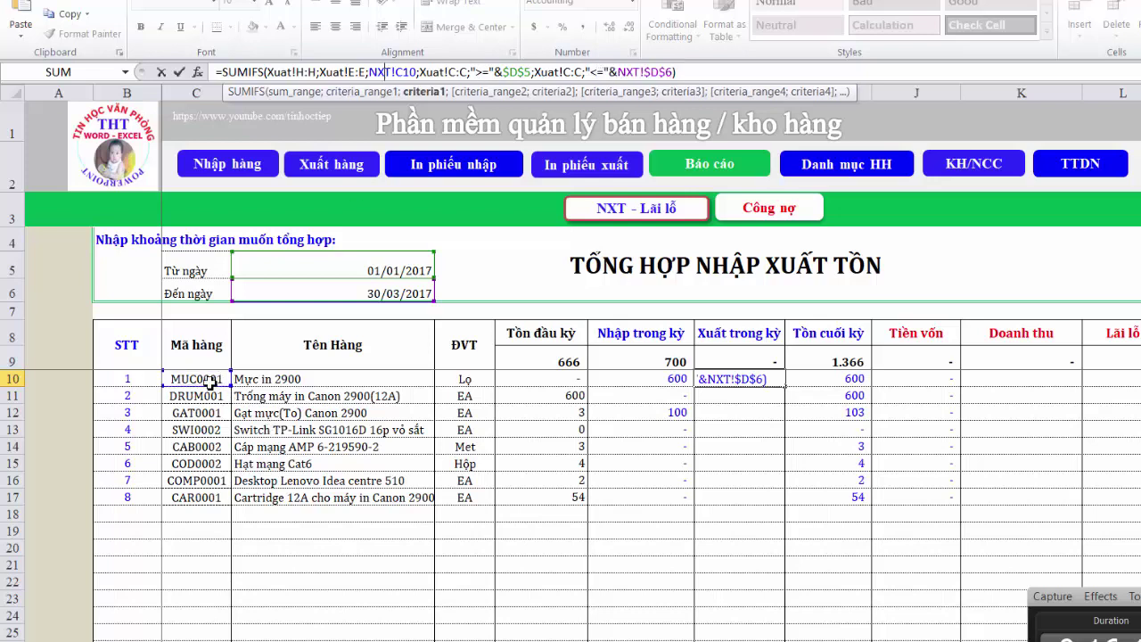
{"action": "left_click", "coordinate": [511, 73]}
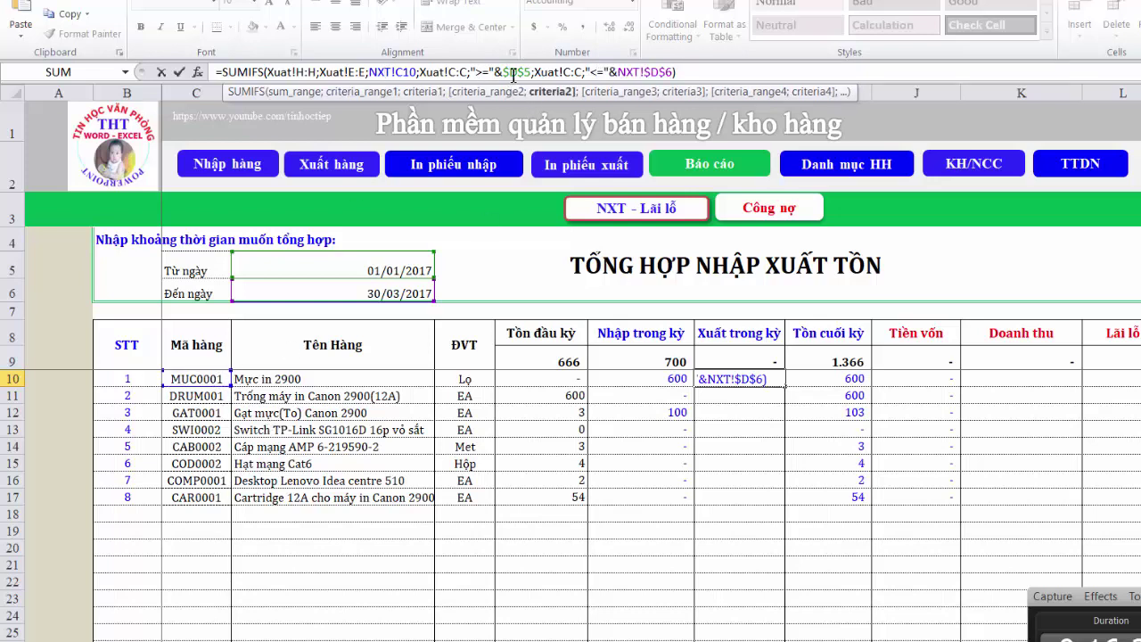
{"action": "left_click", "coordinate": [647, 73]}
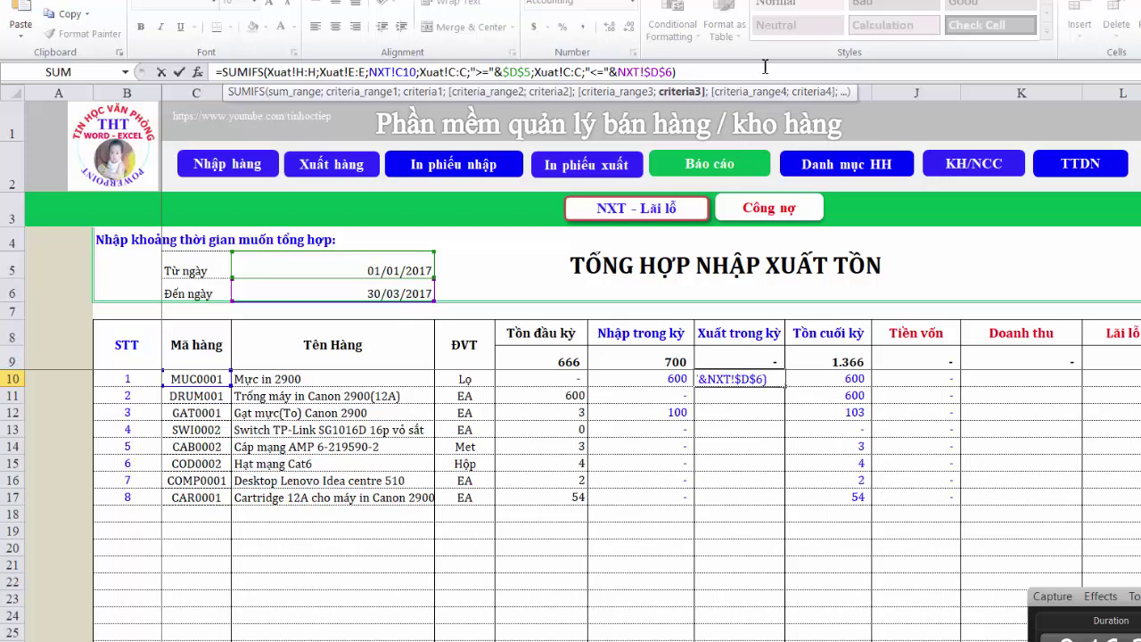
{"action": "key", "text": "Return"}
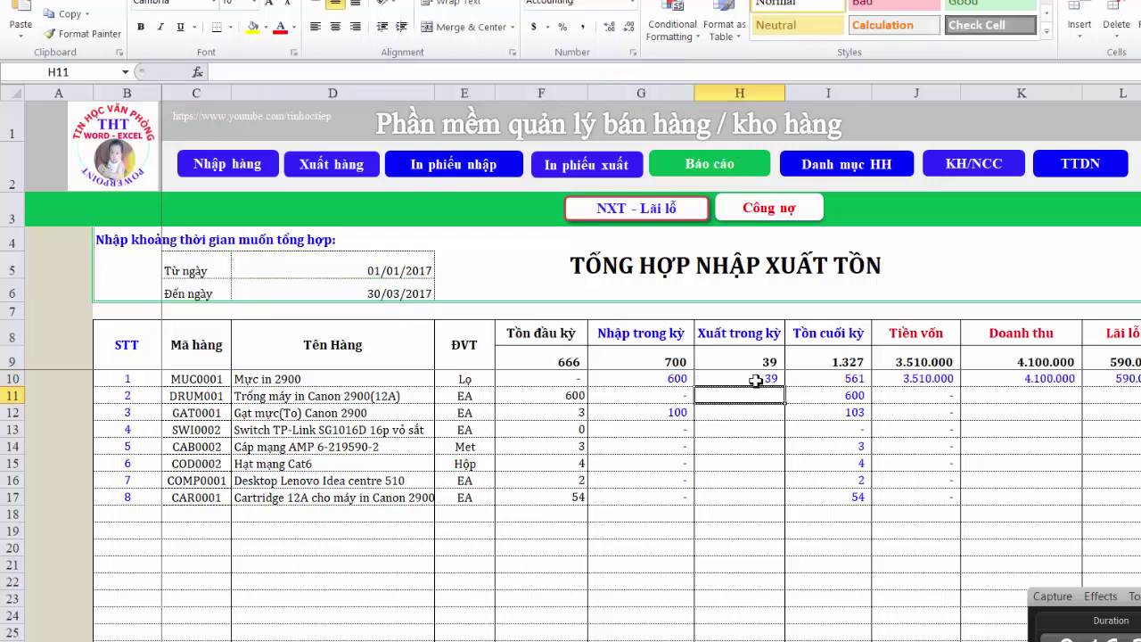
{"action": "left_click", "coordinate": [760, 384]}
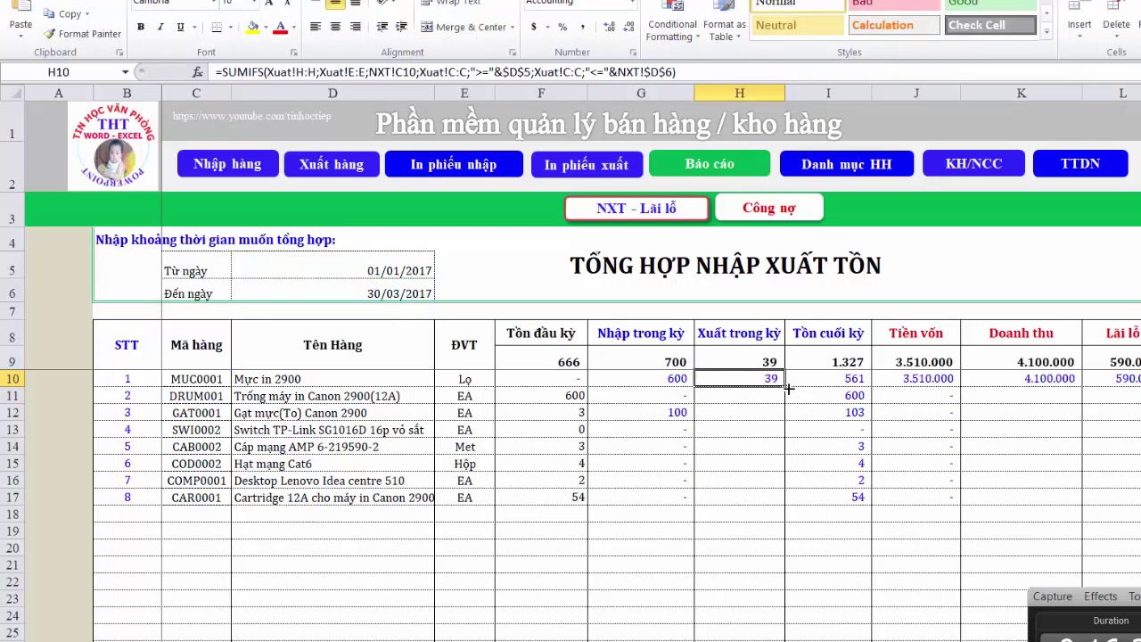
Copy the H10 export SUMIFS down through H17, totalling 51 units, then view the Xuat sheet.
{"action": "left_click_drag", "start_coordinate": [788, 389], "coordinate": [777, 500]}
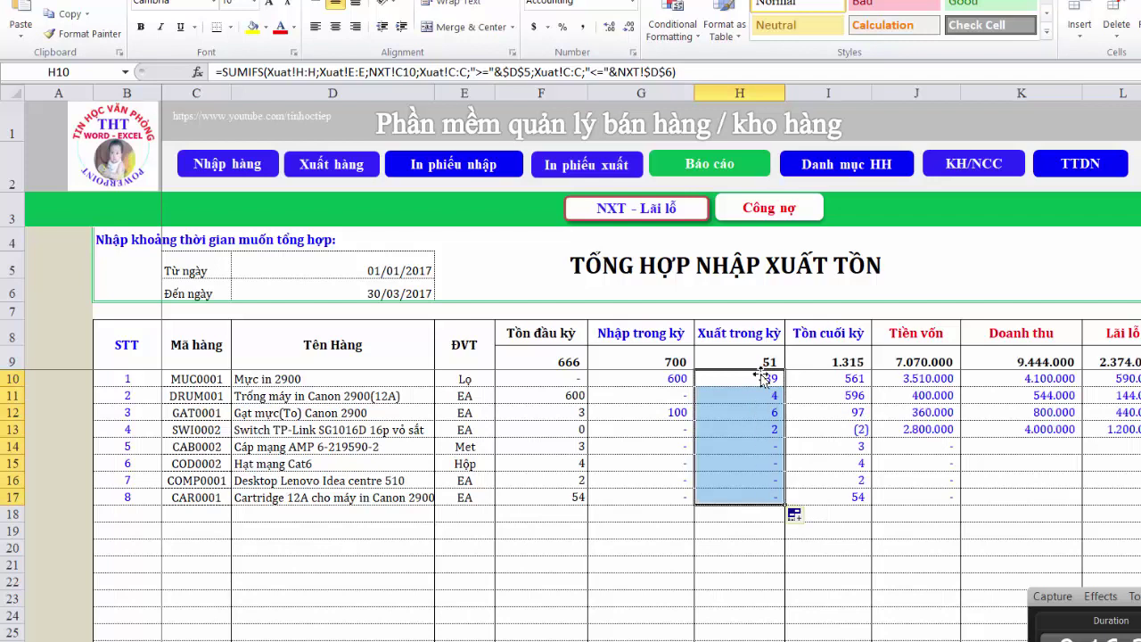
{"action": "left_click", "coordinate": [742, 379]}
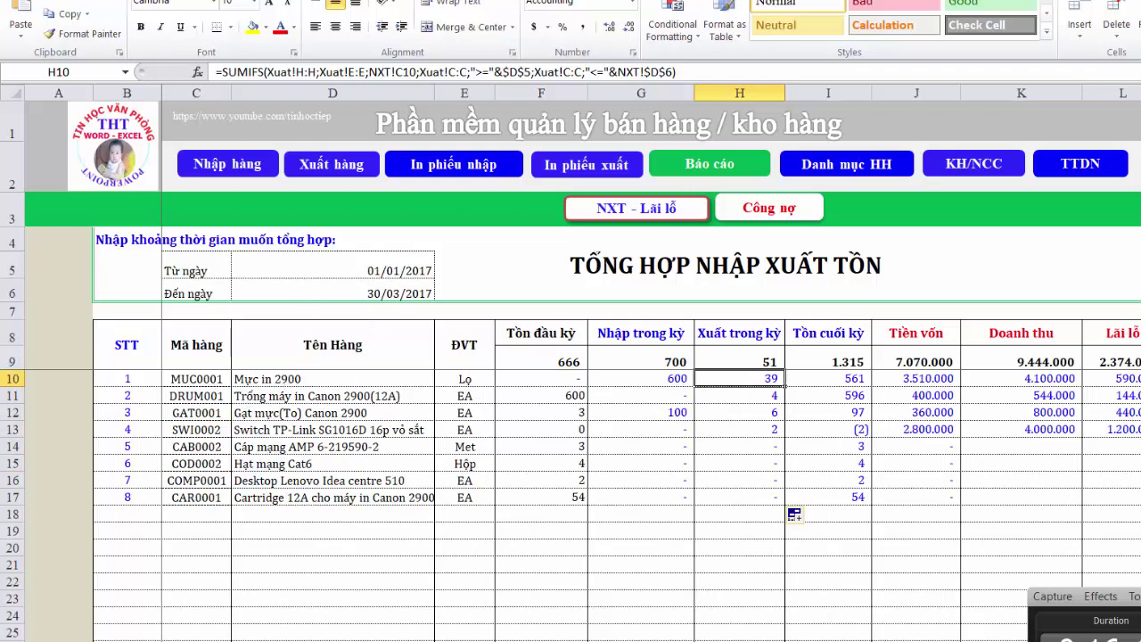
{"action": "key", "text": "ctrl+Page_Up"}
{"action": "left_click", "coordinate": [348, 458]}
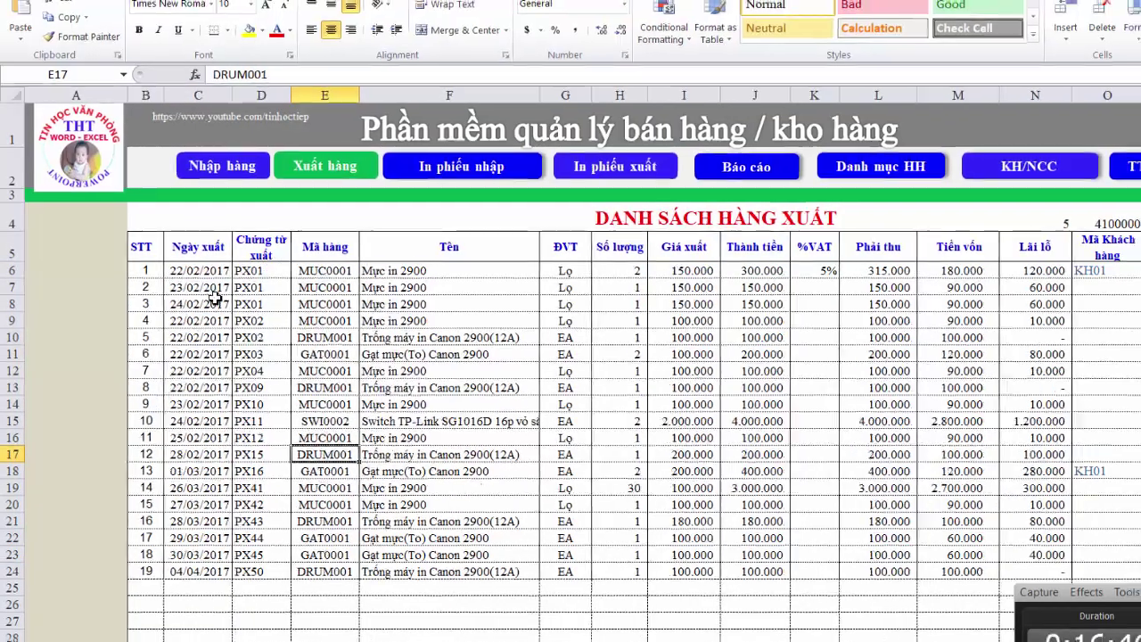
Enter =SUBTOTAL(9;H6:H24) in G4 of the Xuat sheet, giving 52.
{"action": "left_click", "coordinate": [478, 228]}
{"action": "left_click", "coordinate": [455, 230]}
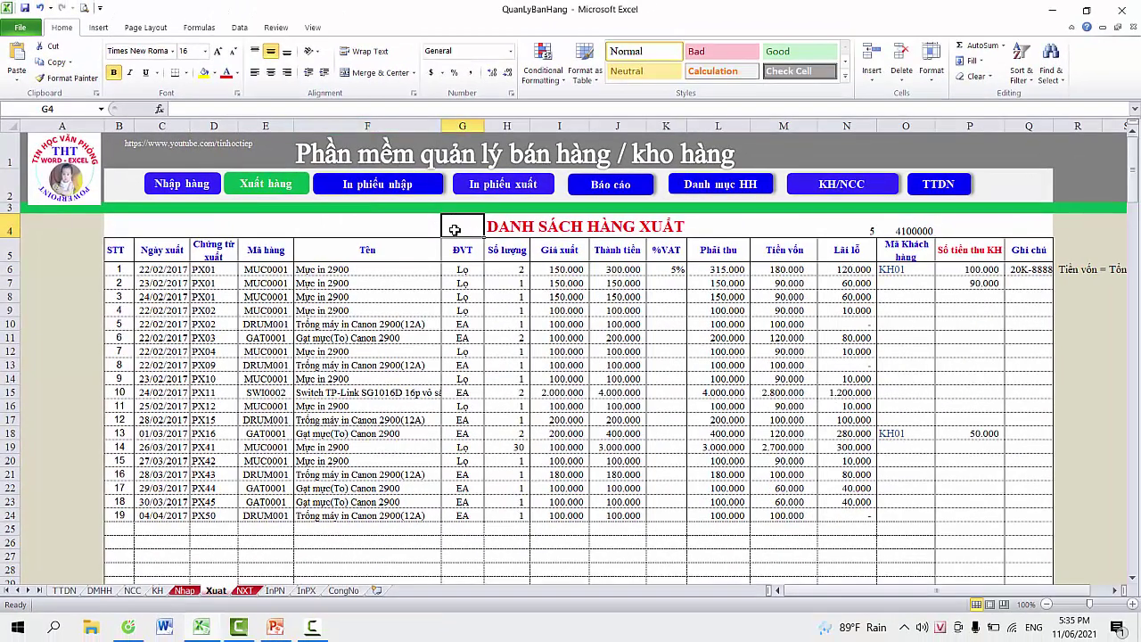
{"action": "type", "text": "=sum"}
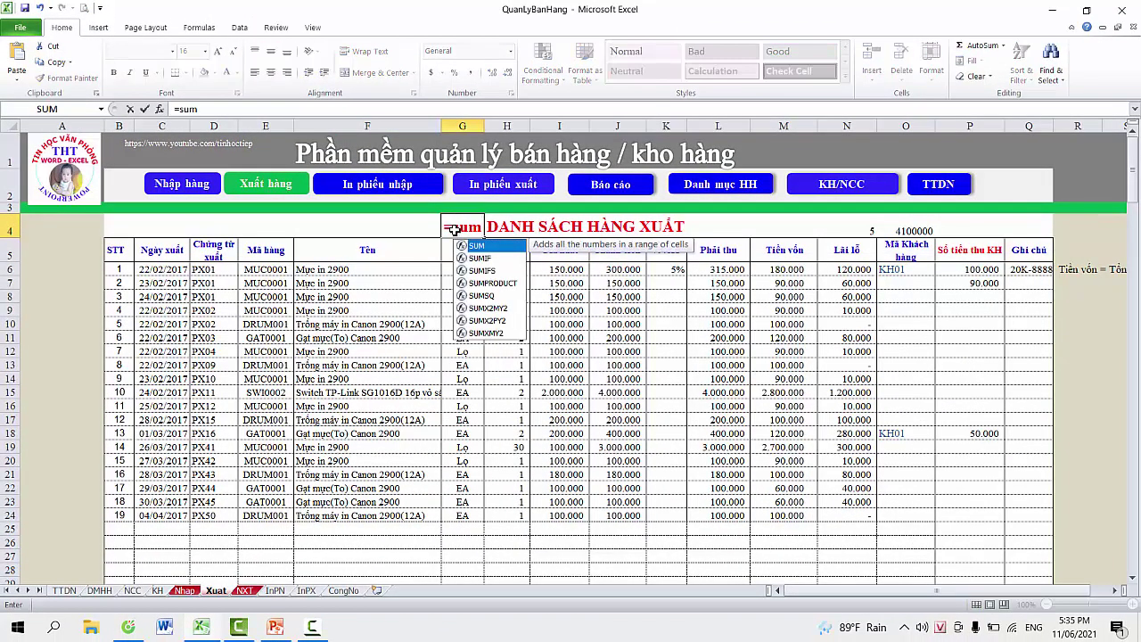
{"action": "key", "text": "Down"}
{"action": "key", "text": "Down"}
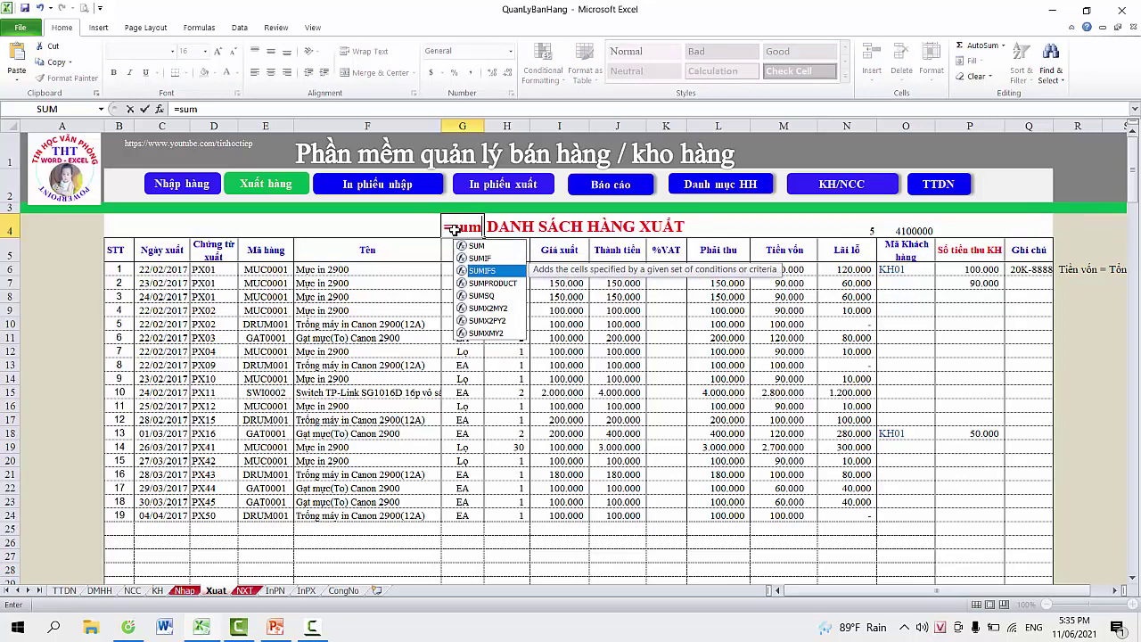
{"action": "key", "text": "BackSpace"}
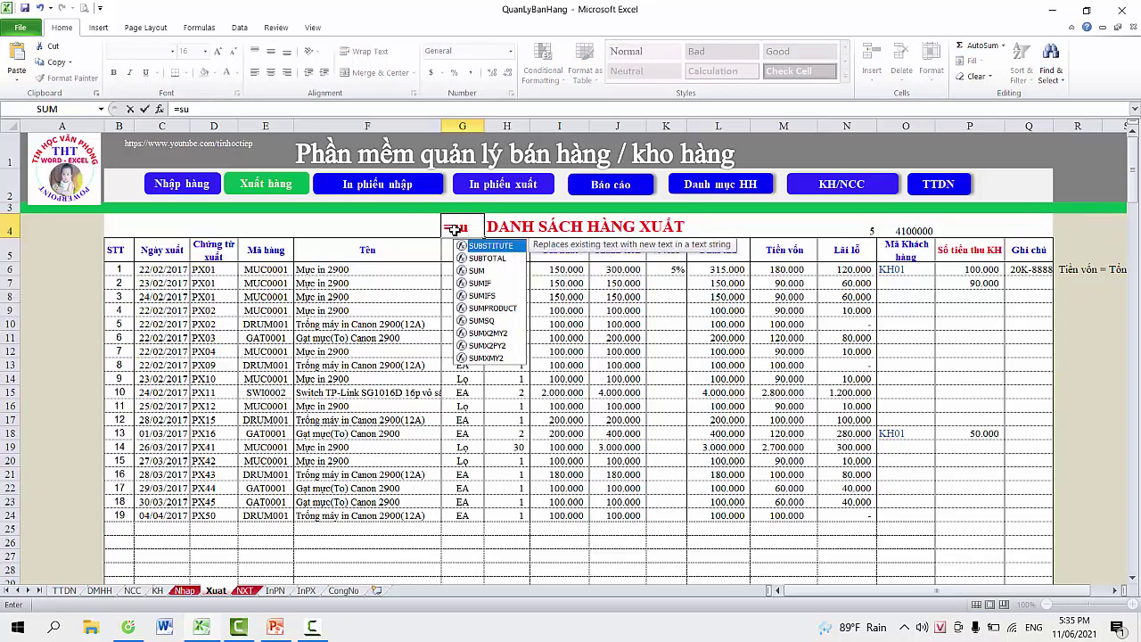
{"action": "key", "text": "Down"}
{"action": "key", "text": "Tab"}
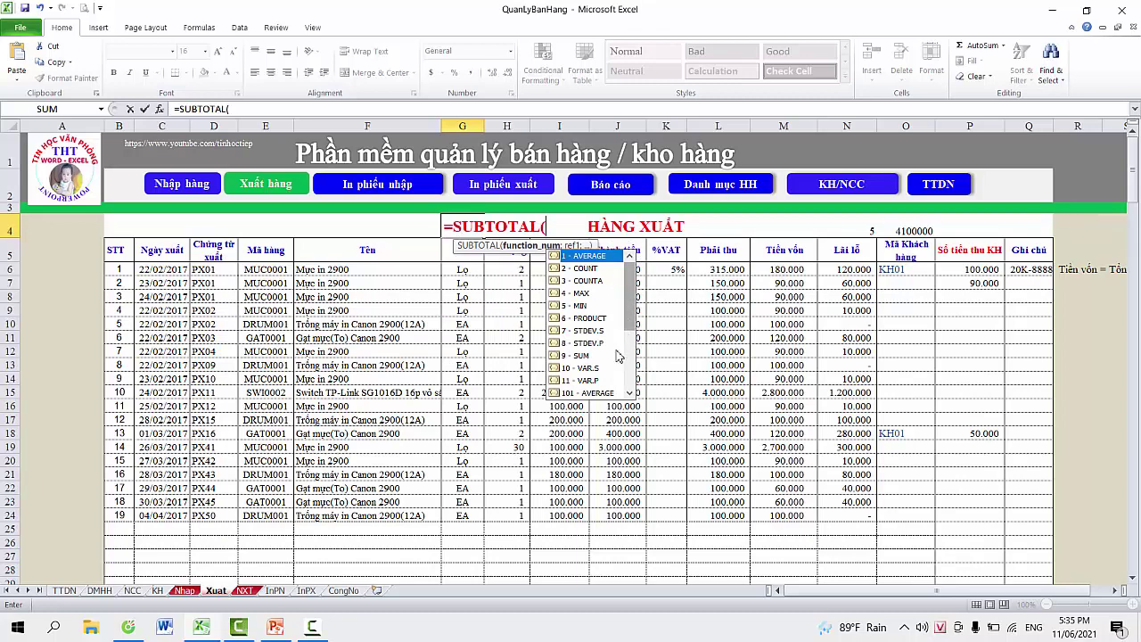
{"action": "double_click", "coordinate": [589, 356]}
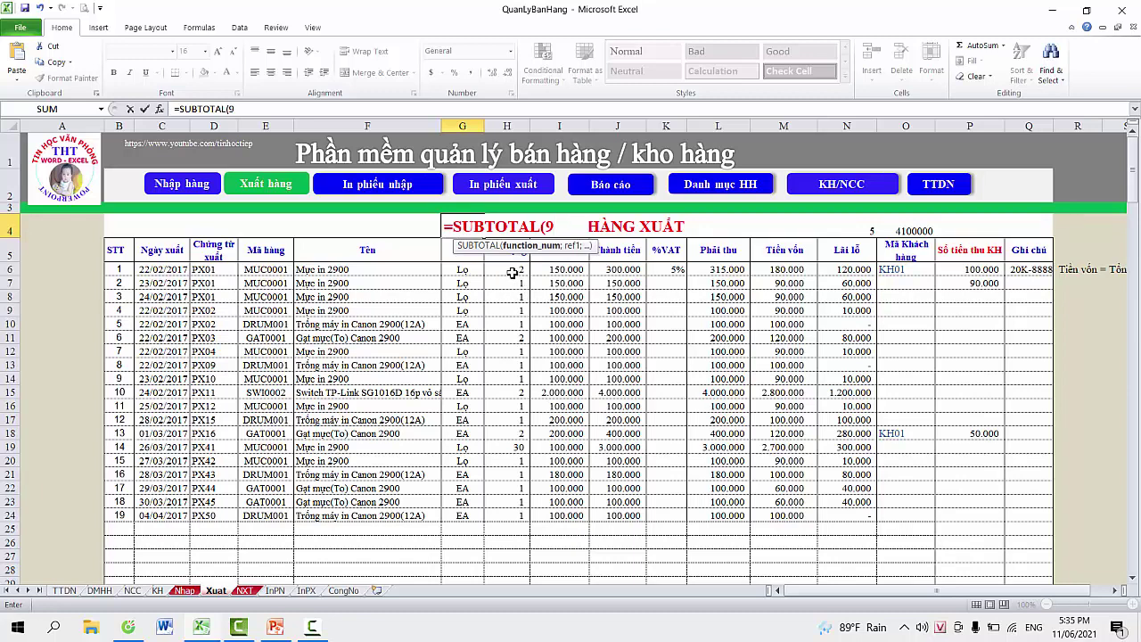
{"action": "type", "text": ";"}
{"action": "left_click_drag", "start_coordinate": [513, 272], "coordinate": [493, 515]}
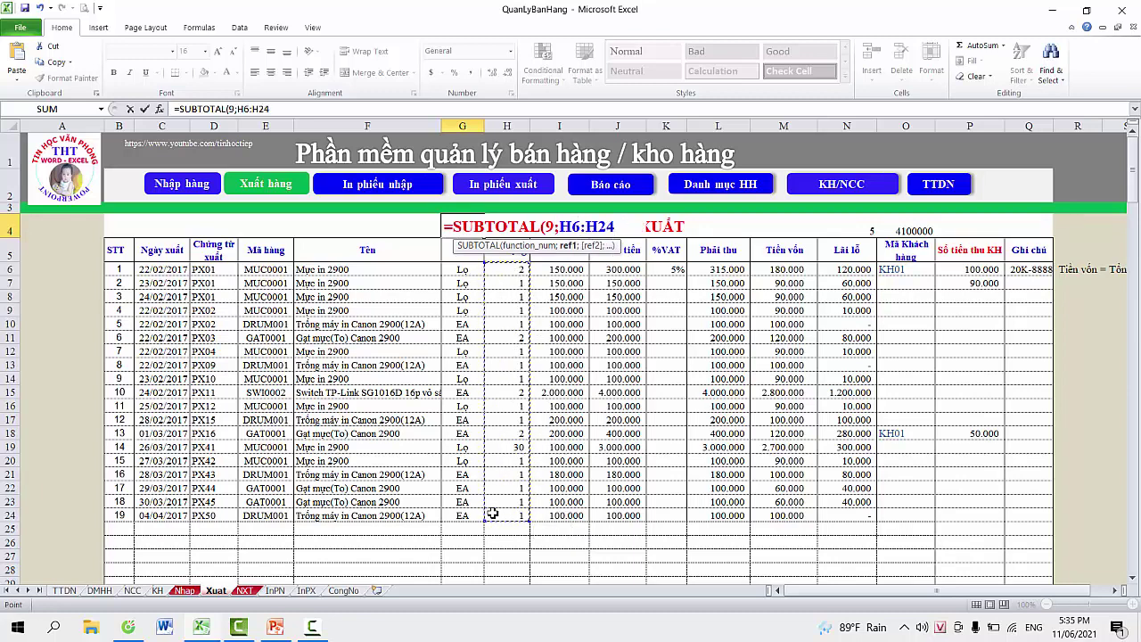
{"action": "key", "text": "Return"}
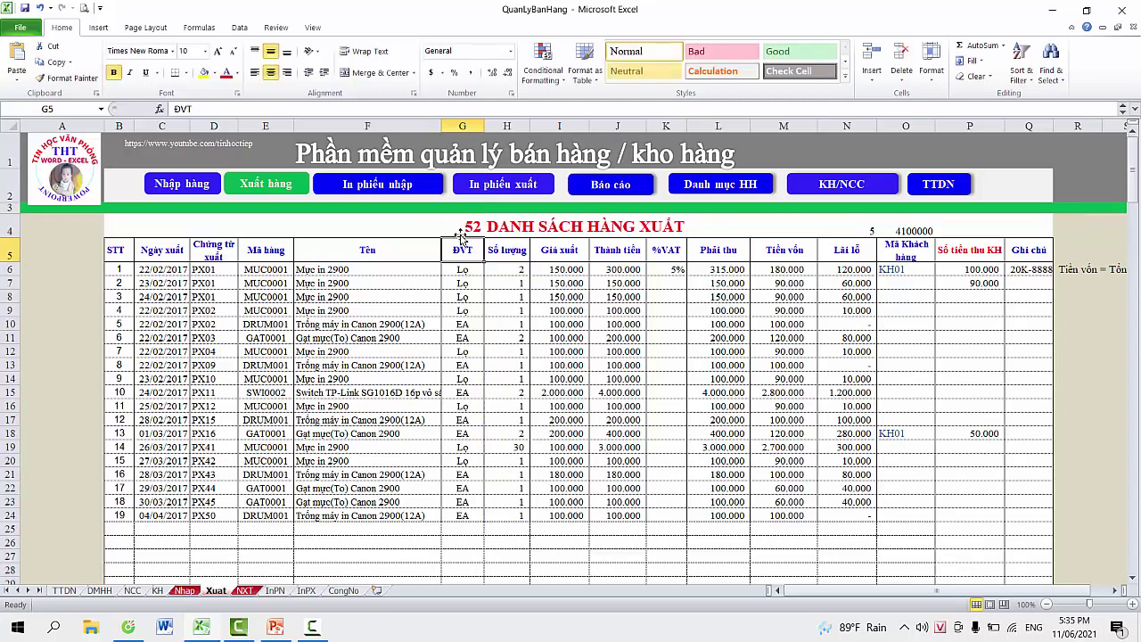
{"action": "left_click", "coordinate": [469, 228]}
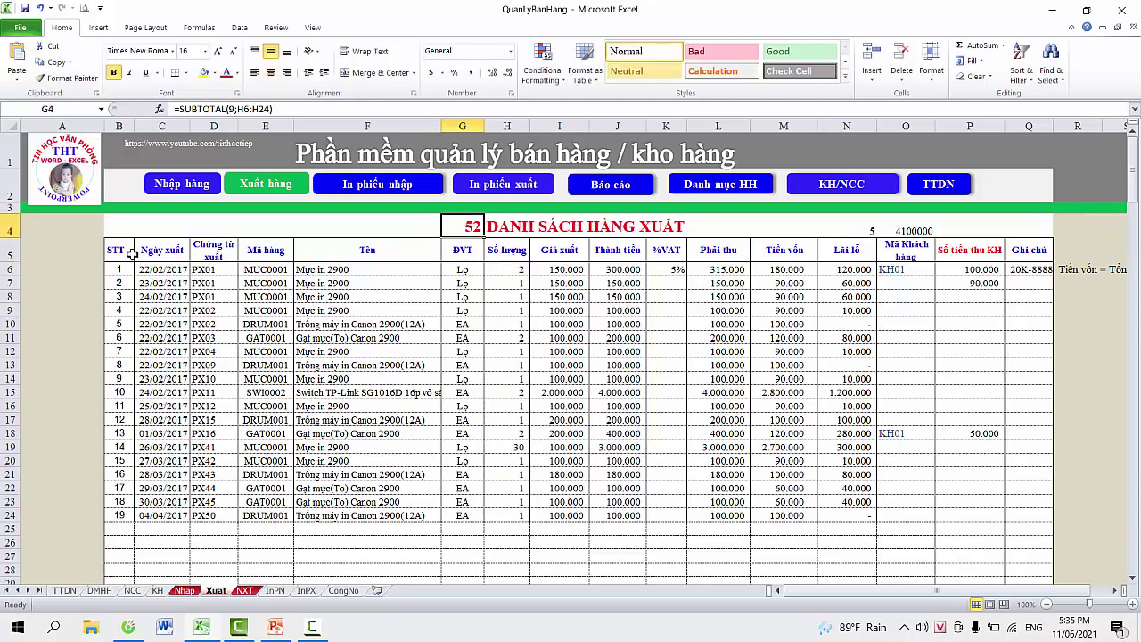
{"action": "left_click_drag", "start_coordinate": [126, 253], "coordinate": [906, 505]}
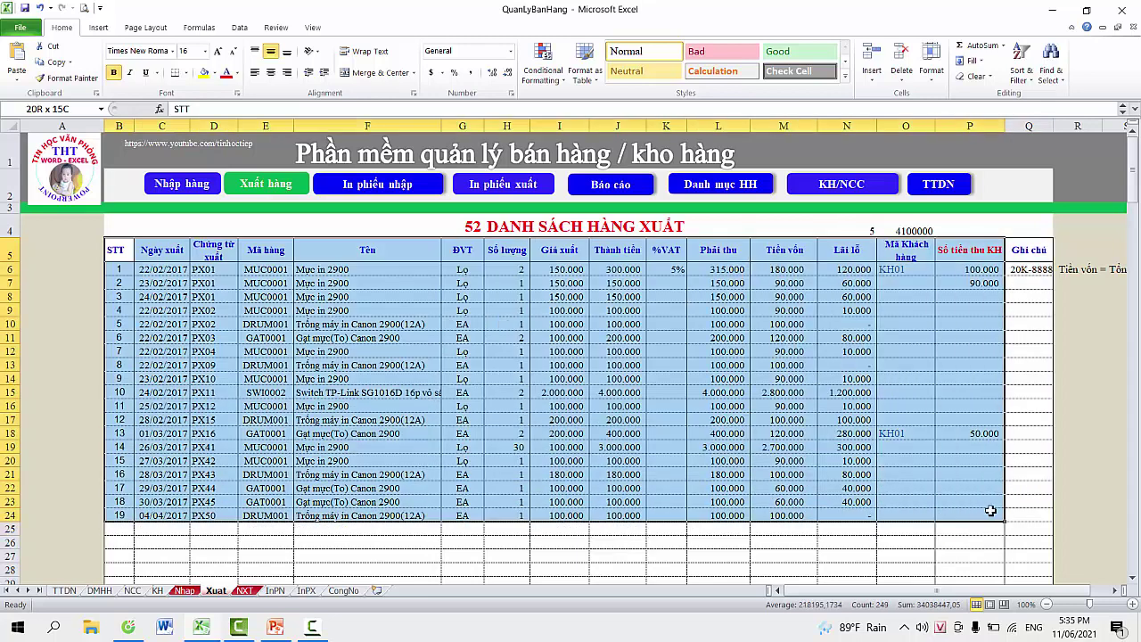
Turn on filtering for the Xuat export table B5:Q24.
{"action": "left_click_drag", "start_coordinate": [906, 506], "coordinate": [1013, 515]}
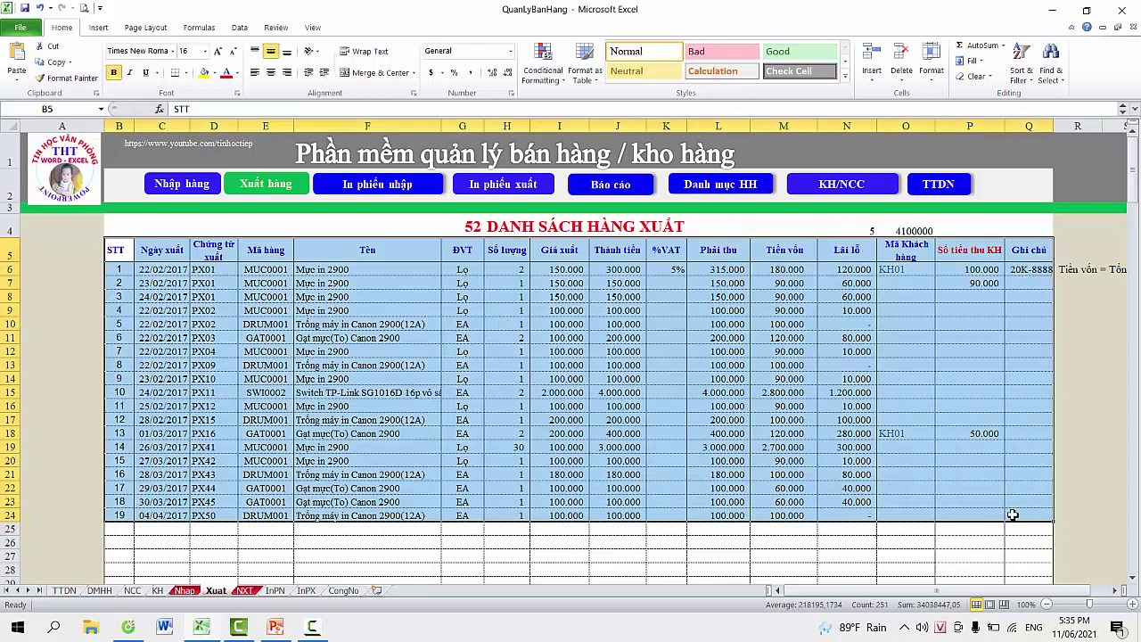
{"action": "left_click", "coordinate": [239, 28]}
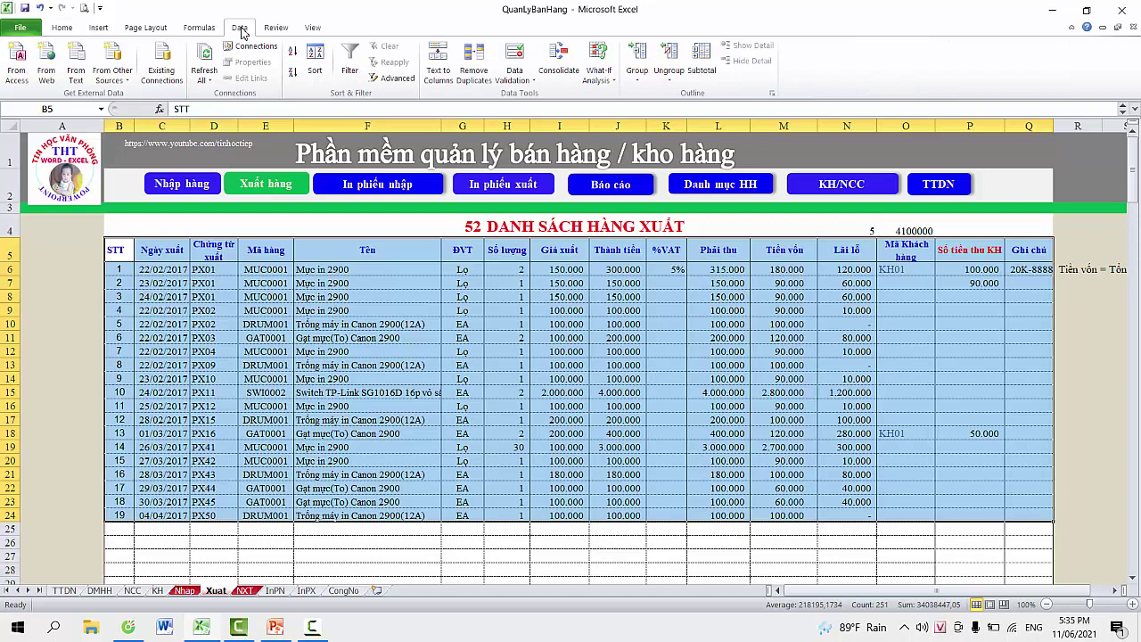
{"action": "left_click", "coordinate": [350, 61]}
{"action": "left_click", "coordinate": [330, 324]}
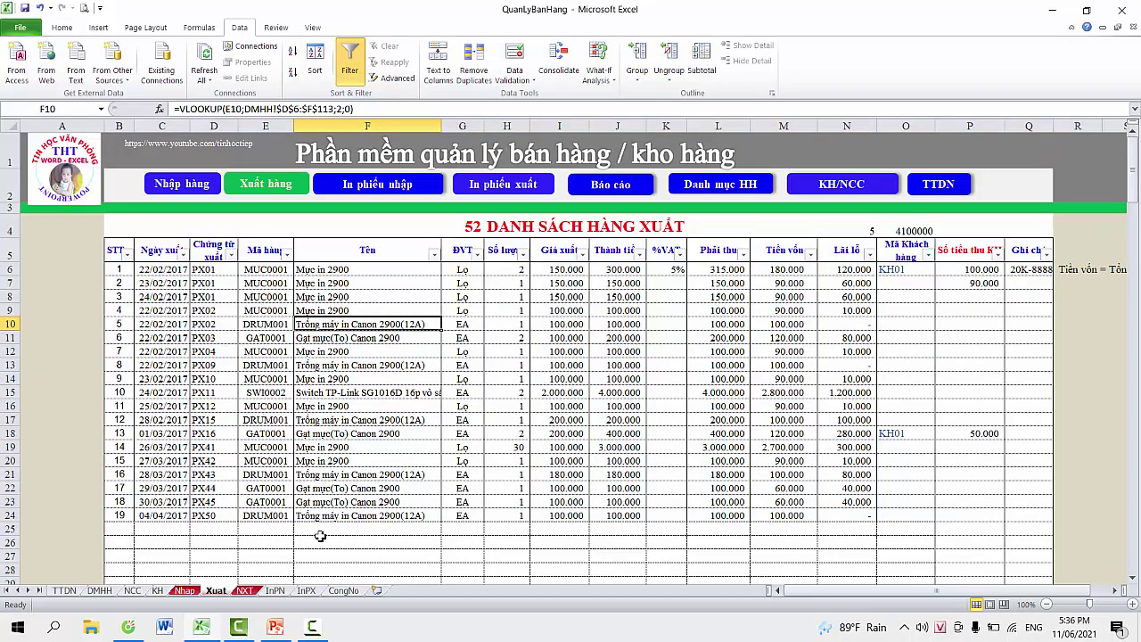
{"action": "left_click", "coordinate": [249, 590]}
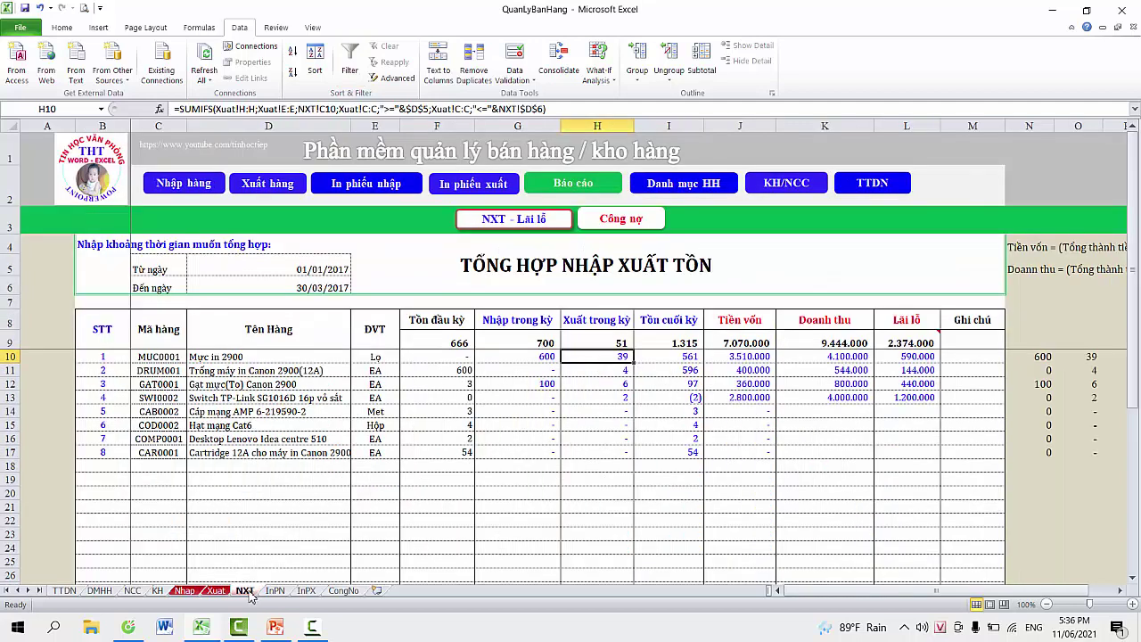
{"action": "left_click", "coordinate": [217, 590]}
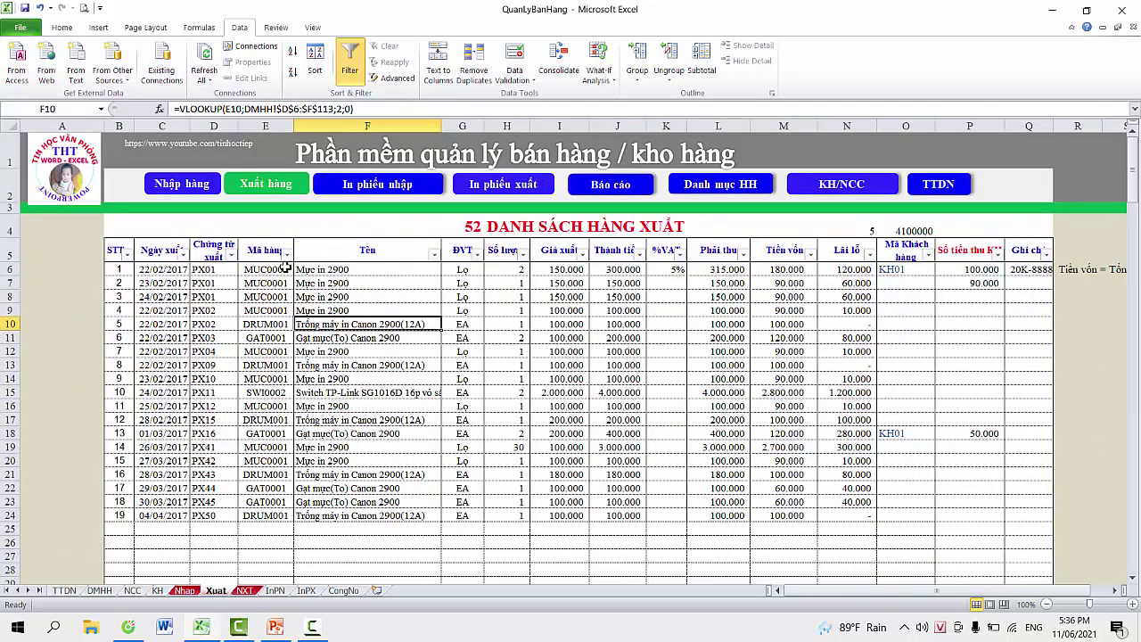
Filter the Mã hàng column to MUC0001 so the G4 subtotal reads 39.
{"action": "left_click", "coordinate": [286, 256]}
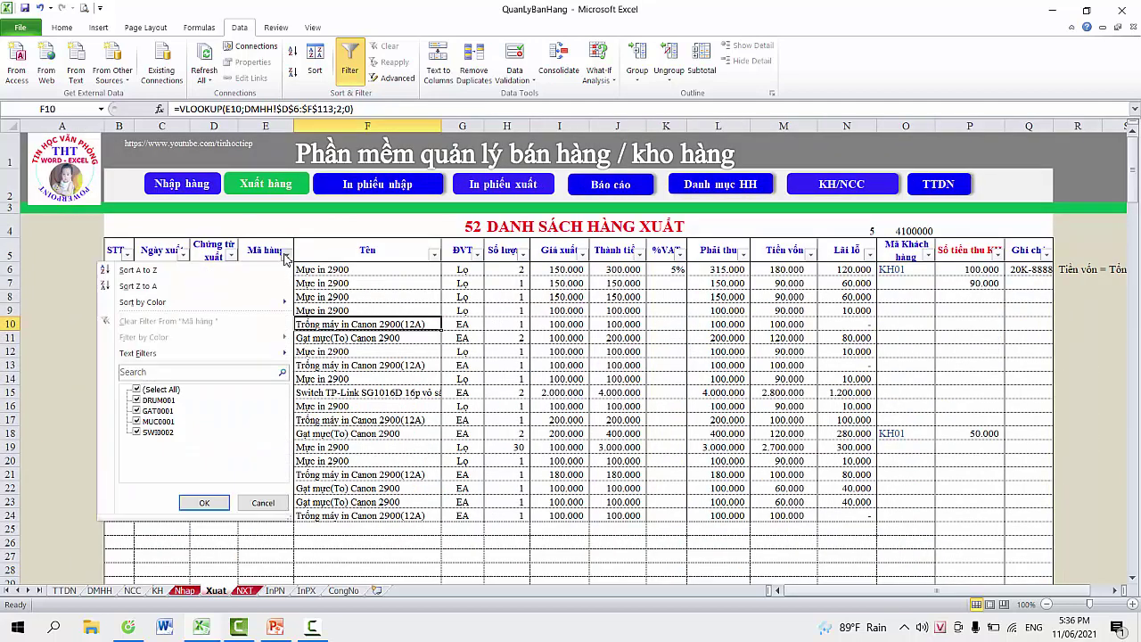
{"action": "left_click", "coordinate": [158, 391]}
{"action": "left_click", "coordinate": [137, 422]}
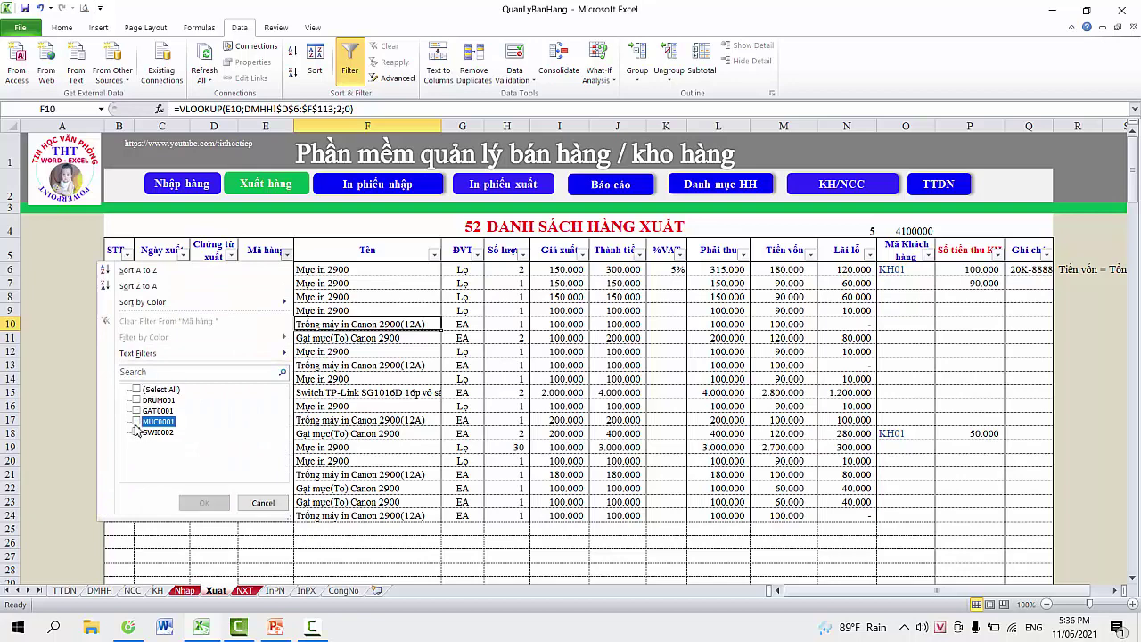
{"action": "left_click", "coordinate": [203, 503]}
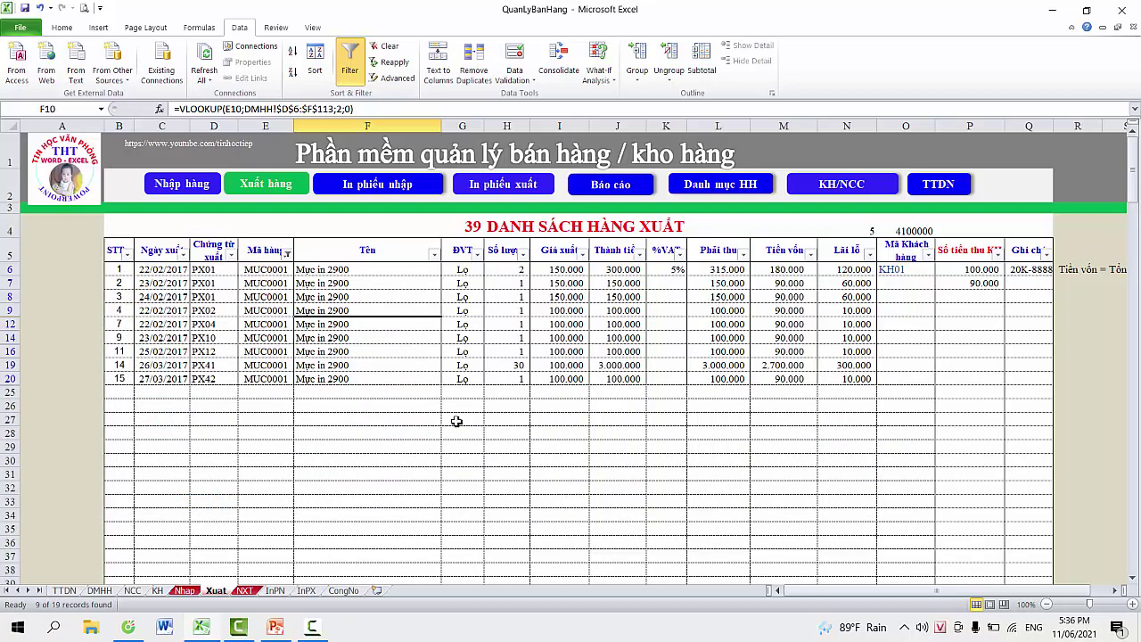
{"action": "left_click", "coordinate": [469, 228]}
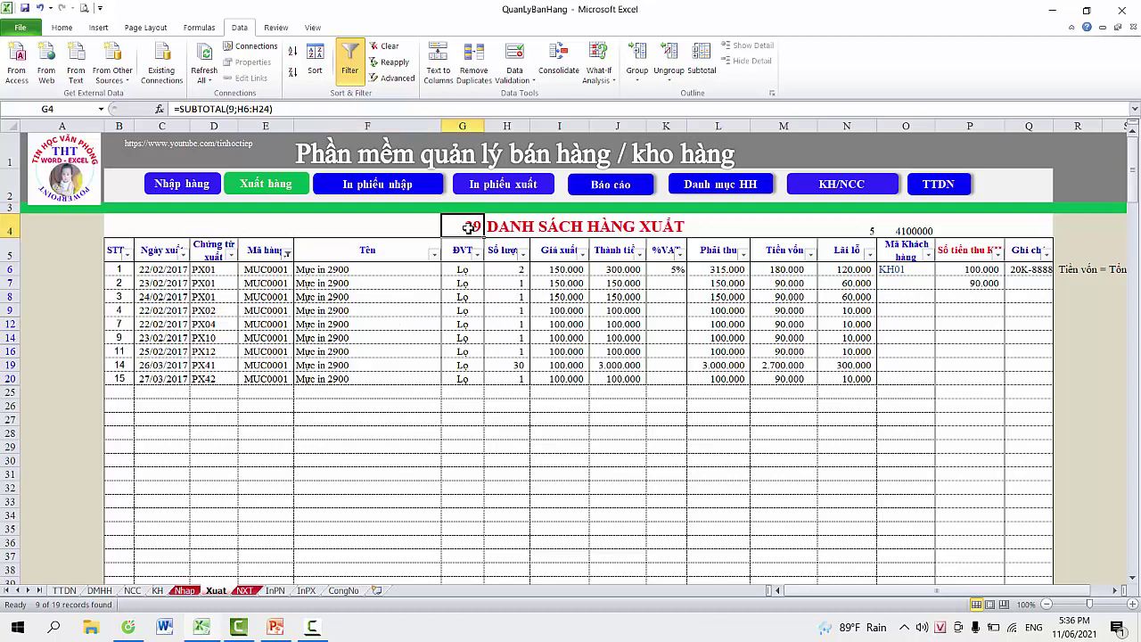
Inspect MUC0001's closing stock and in-period import formulas on the NXT report.
{"action": "left_click", "coordinate": [249, 592]}
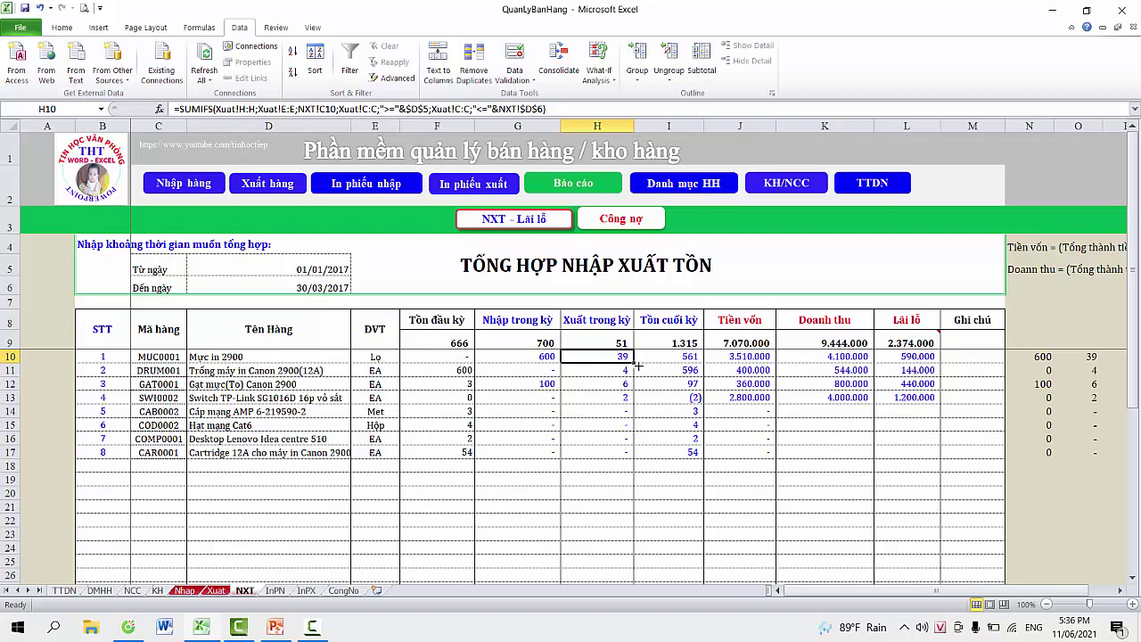
{"action": "left_click", "coordinate": [668, 358]}
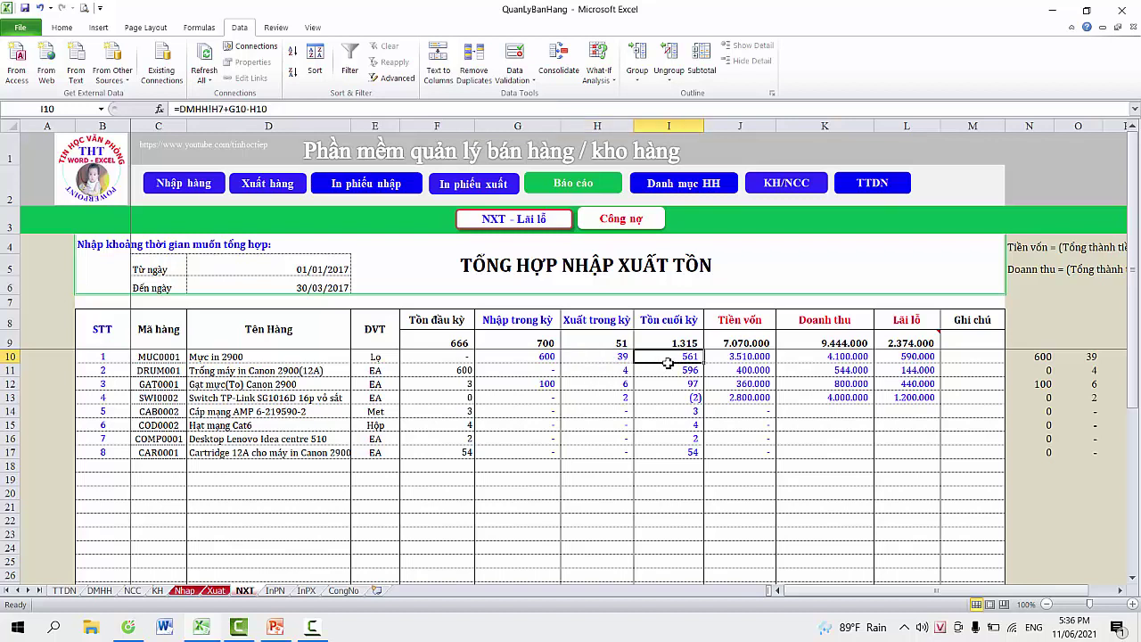
{"action": "left_click", "coordinate": [534, 359]}
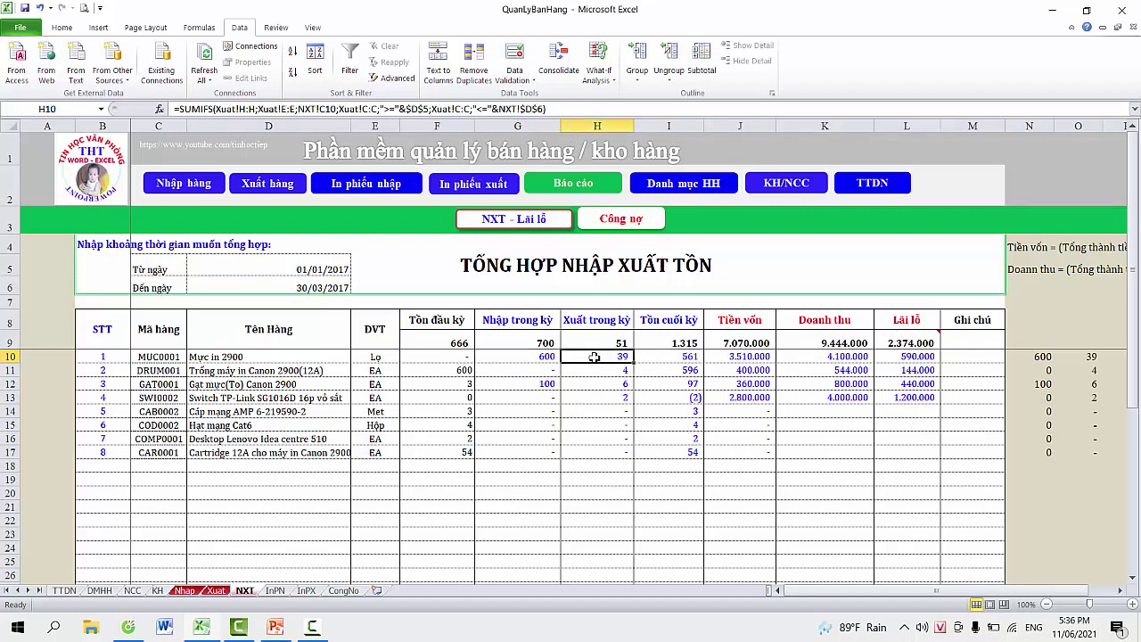
{"action": "left_click", "coordinate": [673, 357]}
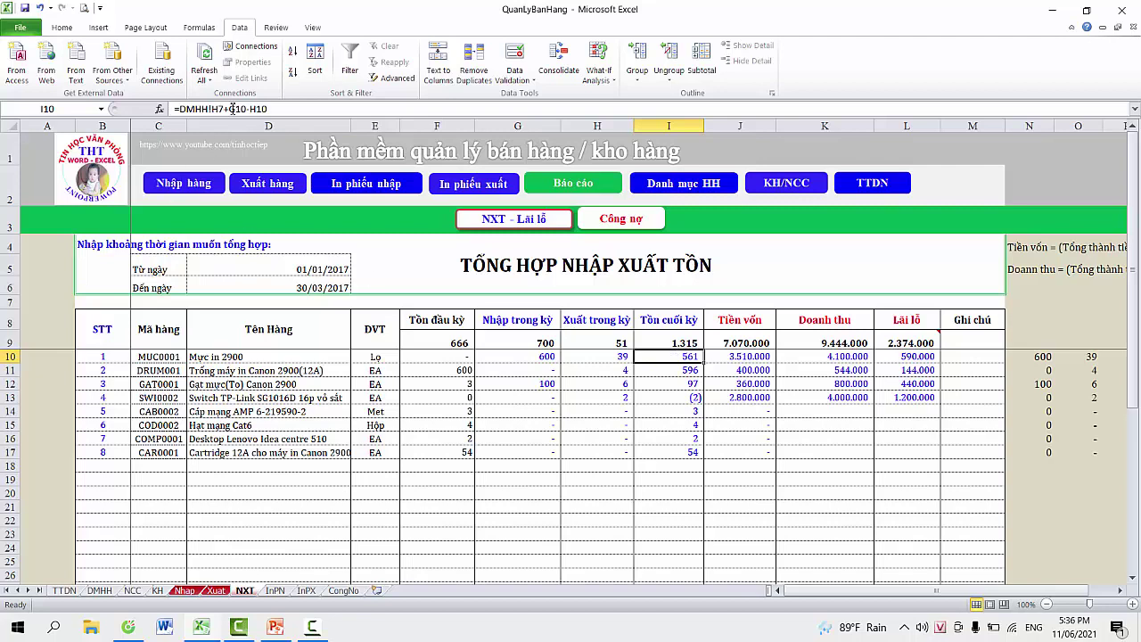
Check opening stocks on the DMHH sheet, including MUC0001 at 0 and GAT0001 at 3.
{"action": "left_click", "coordinate": [105, 593]}
{"action": "left_click", "coordinate": [585, 285]}
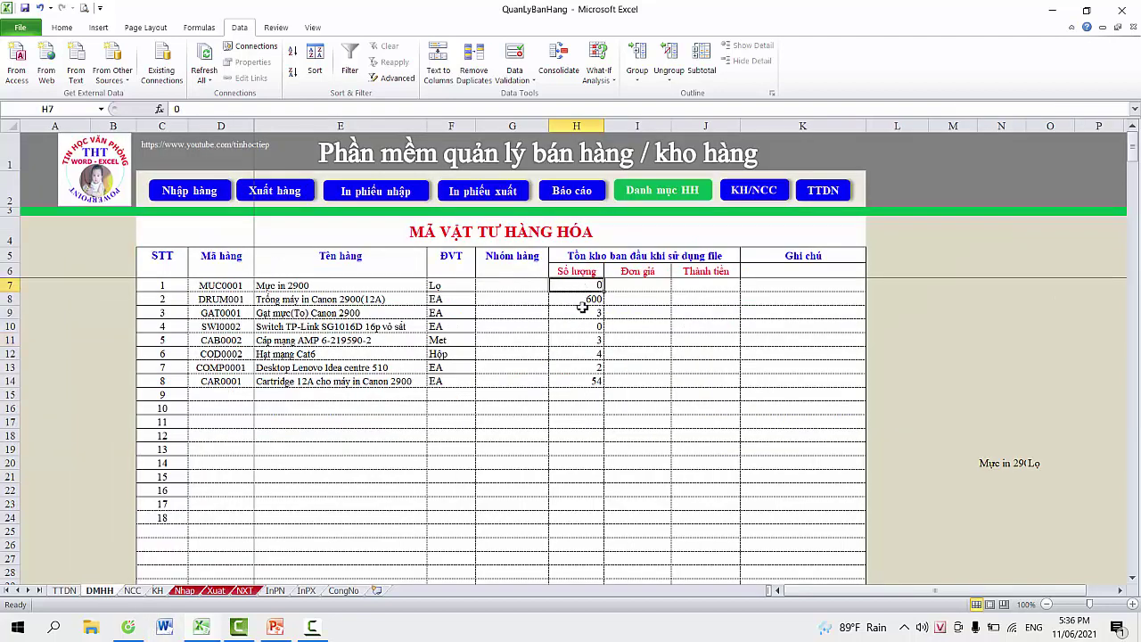
{"action": "left_click", "coordinate": [584, 301]}
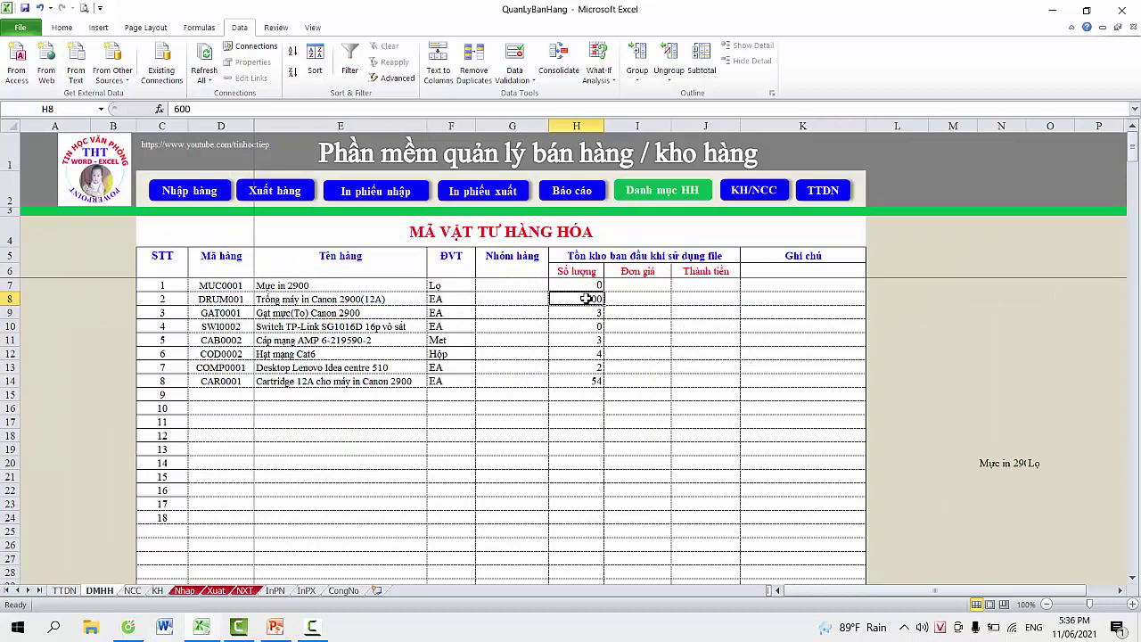
{"action": "left_click", "coordinate": [589, 287]}
{"action": "left_click", "coordinate": [586, 303]}
{"action": "left_click", "coordinate": [585, 319]}
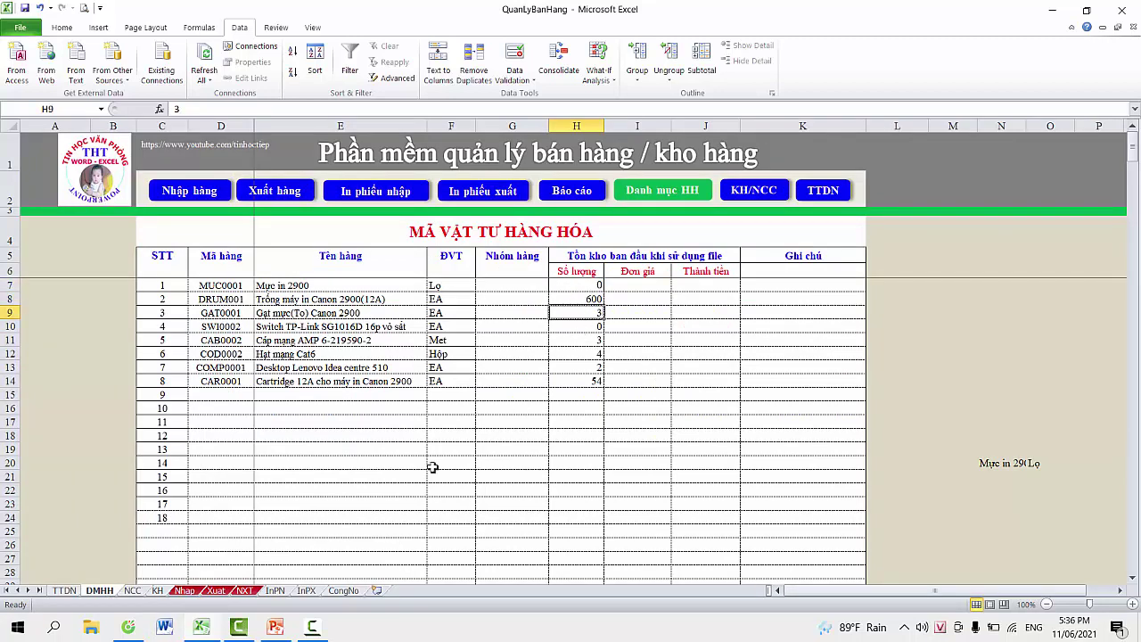
Review MUC0001's import, export and closing stock formulas again on the NXT report.
{"action": "left_click", "coordinate": [243, 591]}
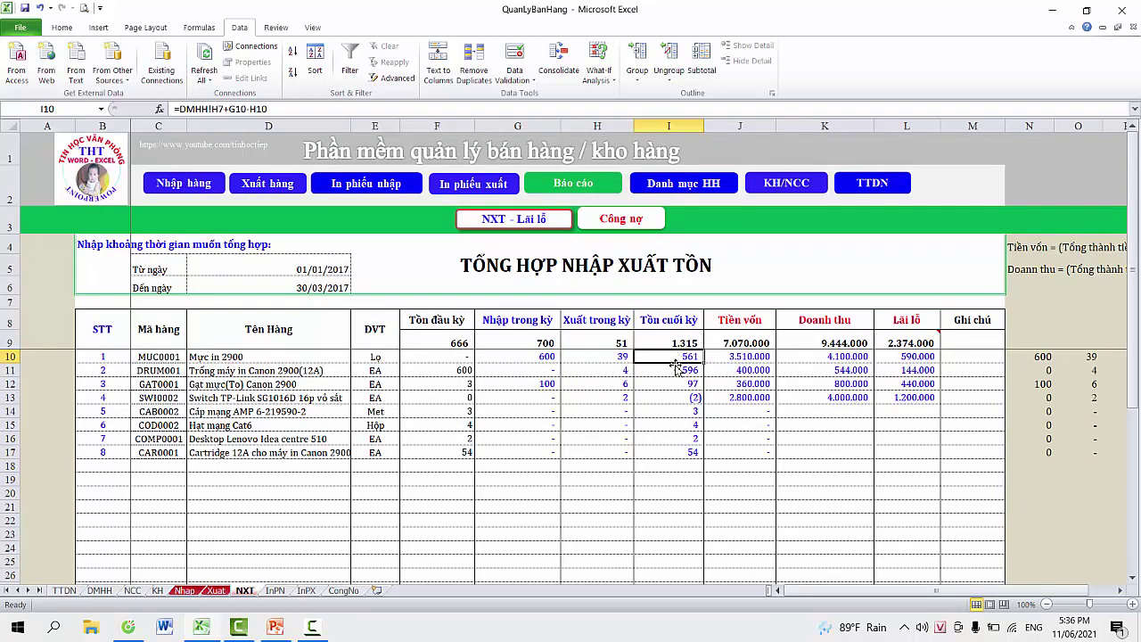
{"action": "left_click", "coordinate": [523, 355]}
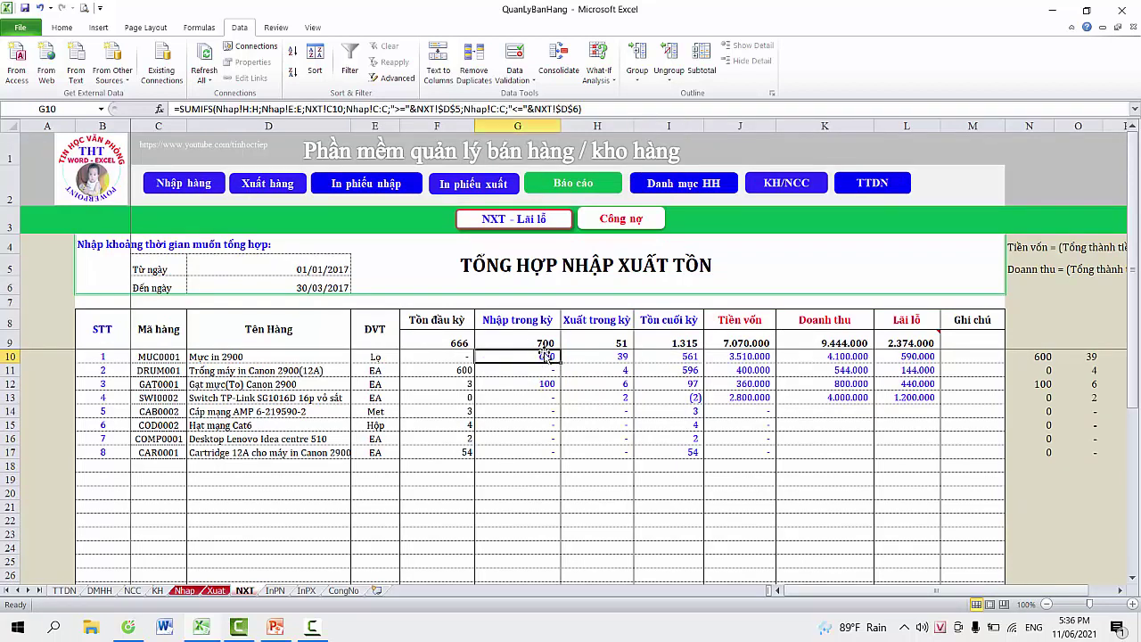
{"action": "left_click", "coordinate": [606, 356]}
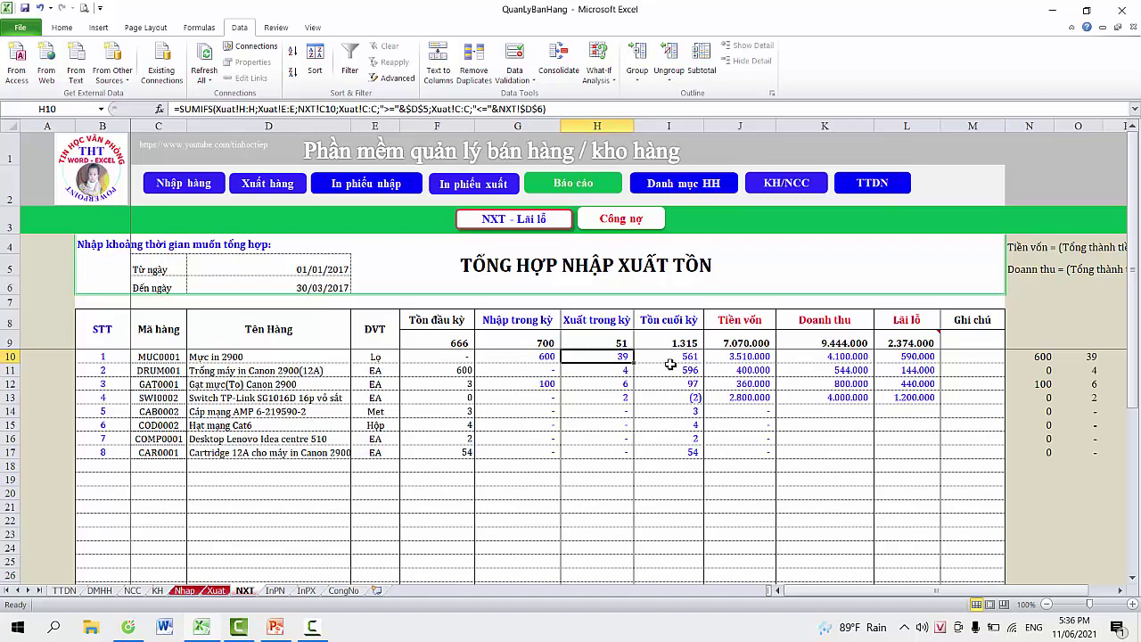
{"action": "left_click", "coordinate": [670, 357]}
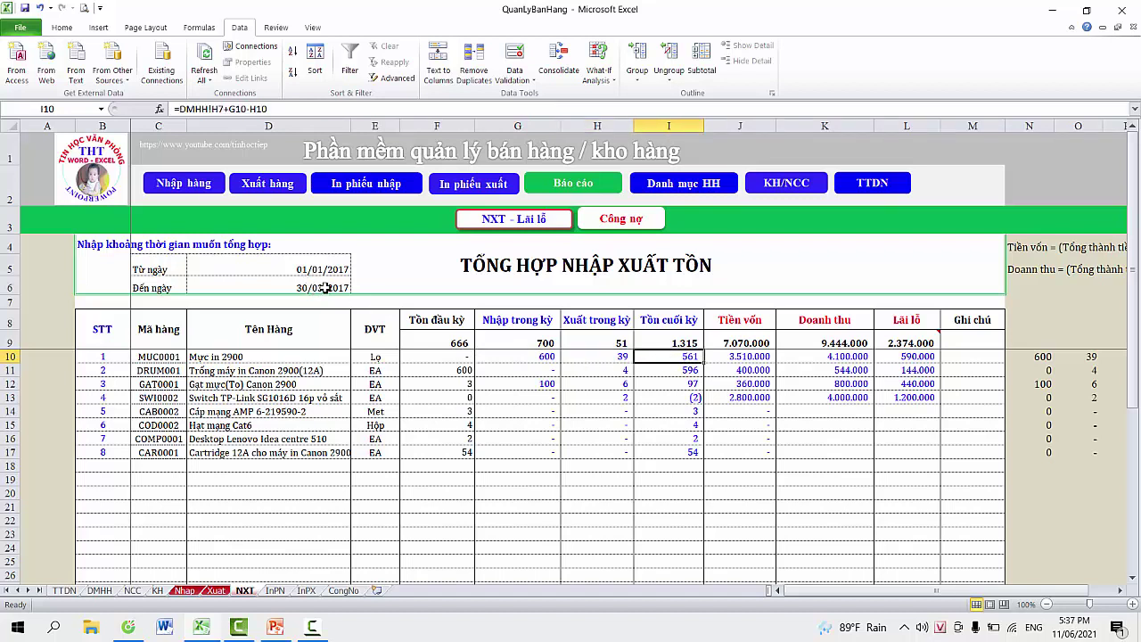
Change the D6 end date from 30/03/2017 to 30/01/2017.
{"action": "double_click", "coordinate": [326, 288]}
{"action": "key", "text": "Left"}
{"action": "key", "text": "Left"}
{"action": "key", "text": "Left"}
{"action": "key", "text": "BackSpace"}
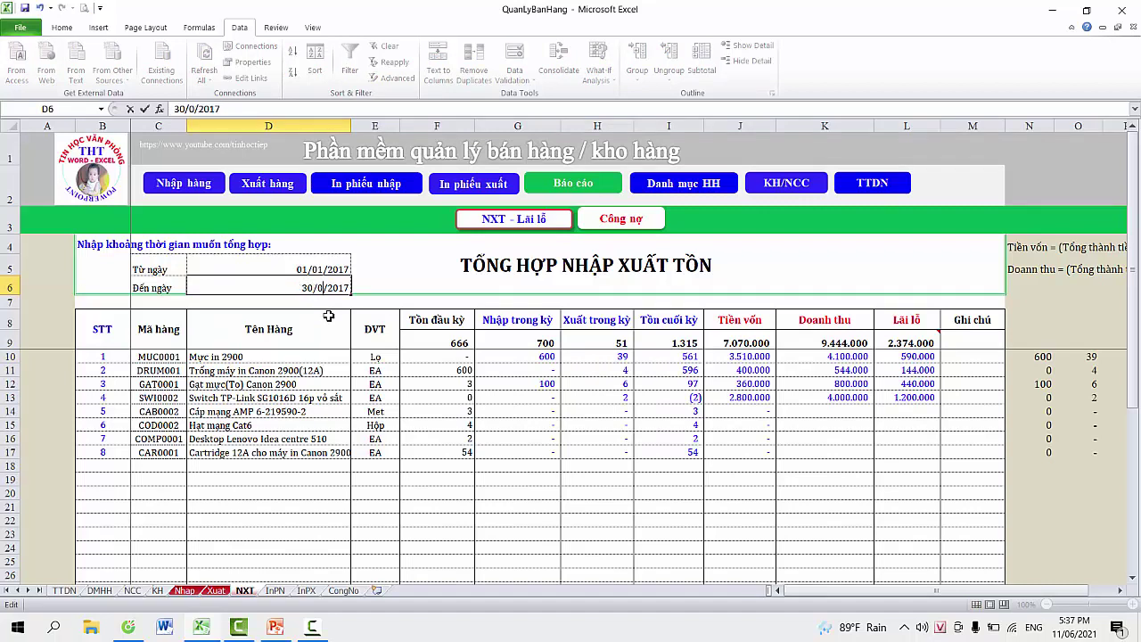
{"action": "type", "text": "1"}
{"action": "key", "text": "Return"}
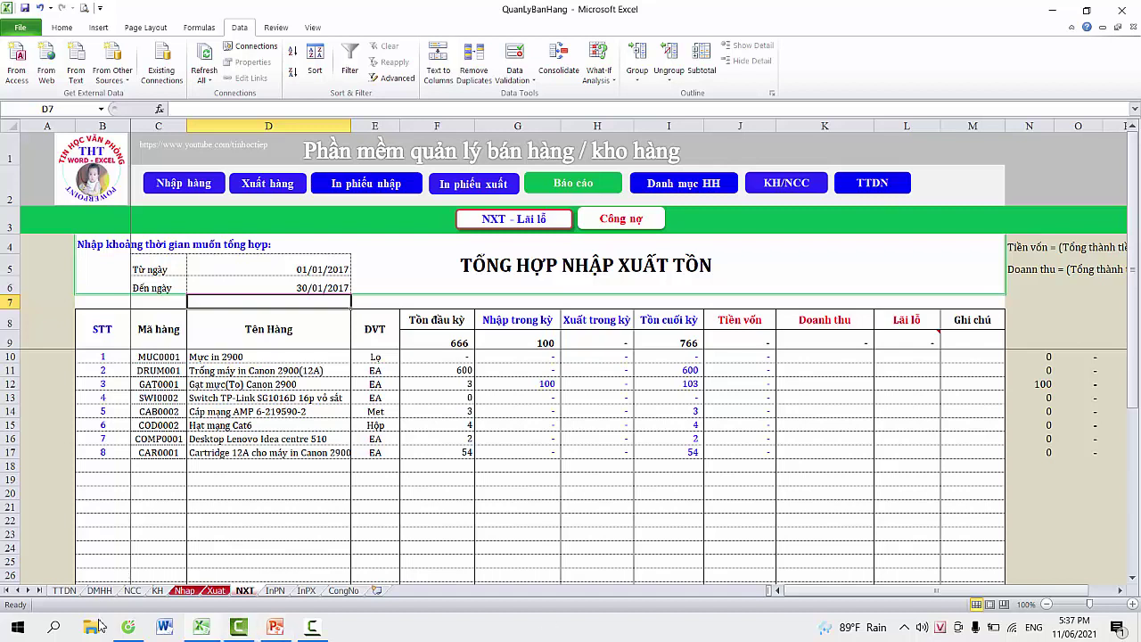
{"action": "left_click", "coordinate": [129, 628]}
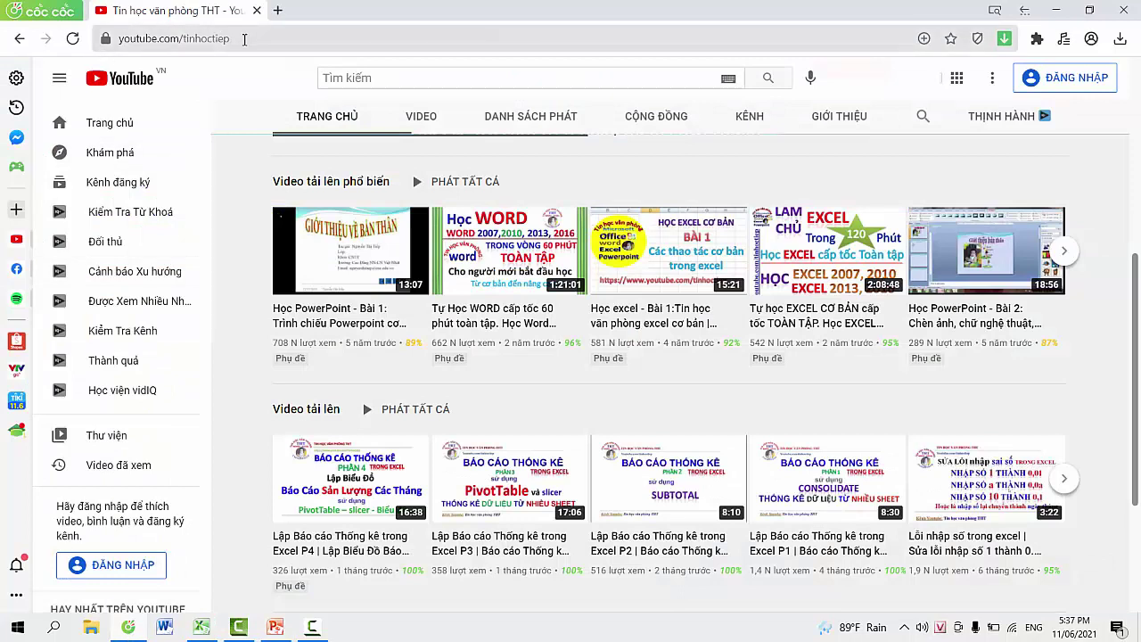
{"action": "left_click", "coordinate": [552, 119]}
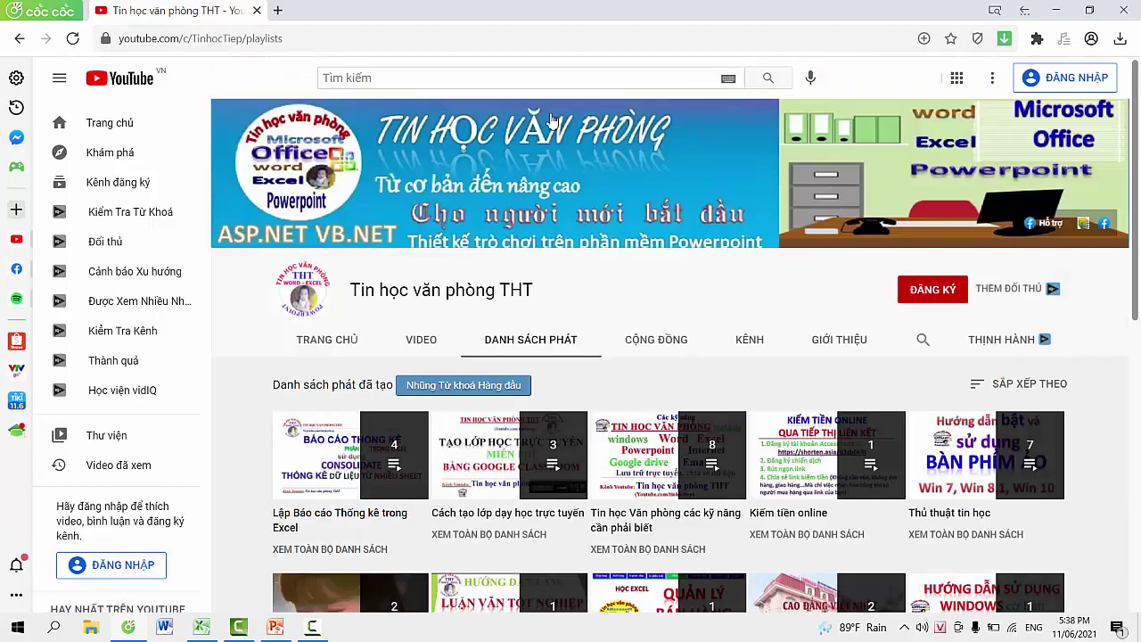
{"action": "left_click_drag", "start_coordinate": [1137, 310], "coordinate": [1135, 509]}
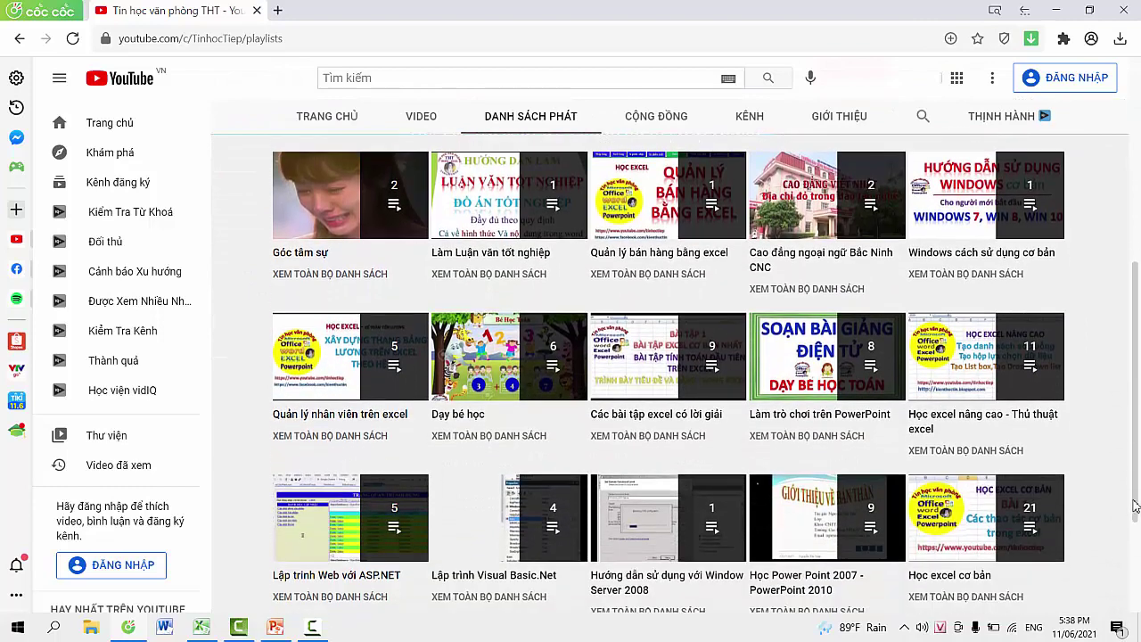
{"action": "left_click", "coordinate": [1012, 409]}
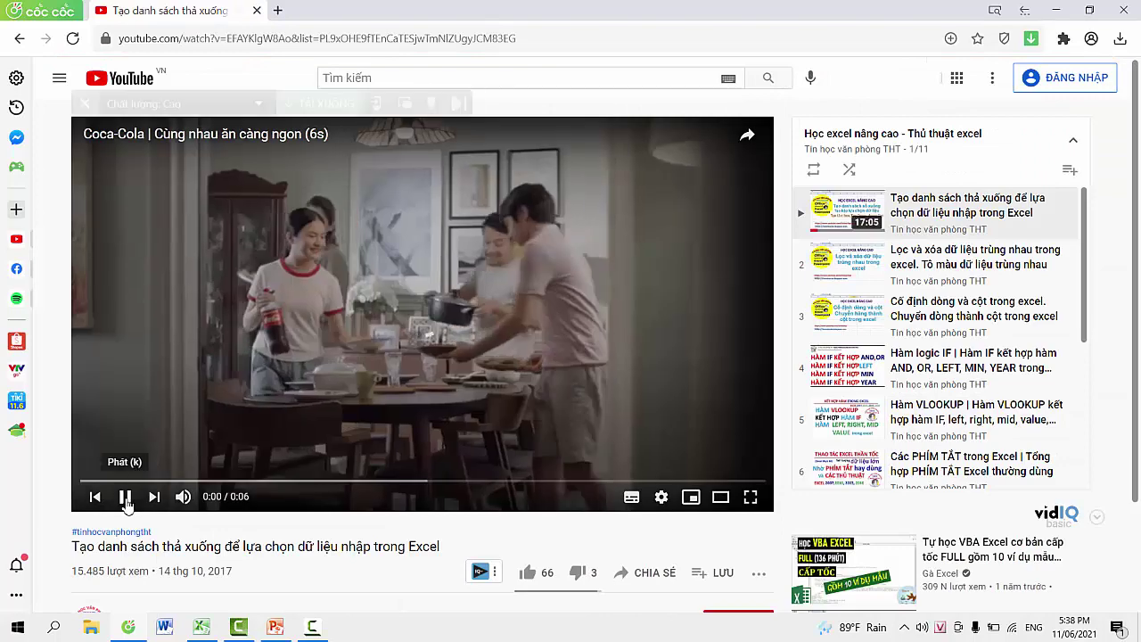
{"action": "left_click", "coordinate": [125, 497]}
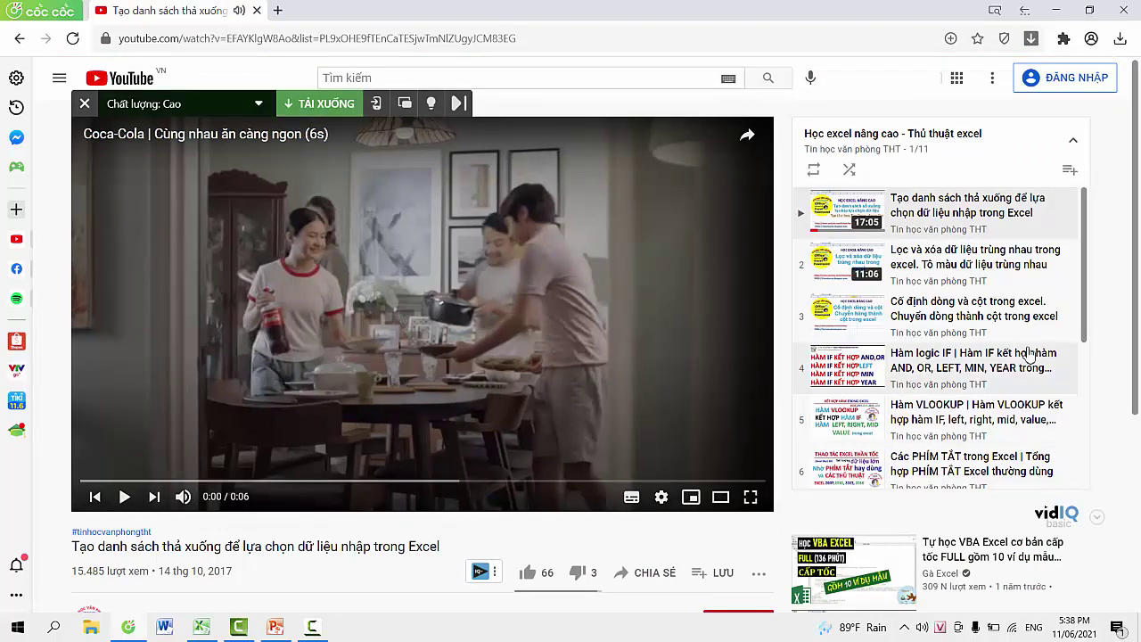
{"action": "mouse_move", "coordinate": [1087, 313]}
{"action": "left_mouse_down"}
{"action": "mouse_move", "coordinate": [1087, 431]}
{"action": "mouse_move", "coordinate": [1087, 355]}
{"action": "left_mouse_up"}
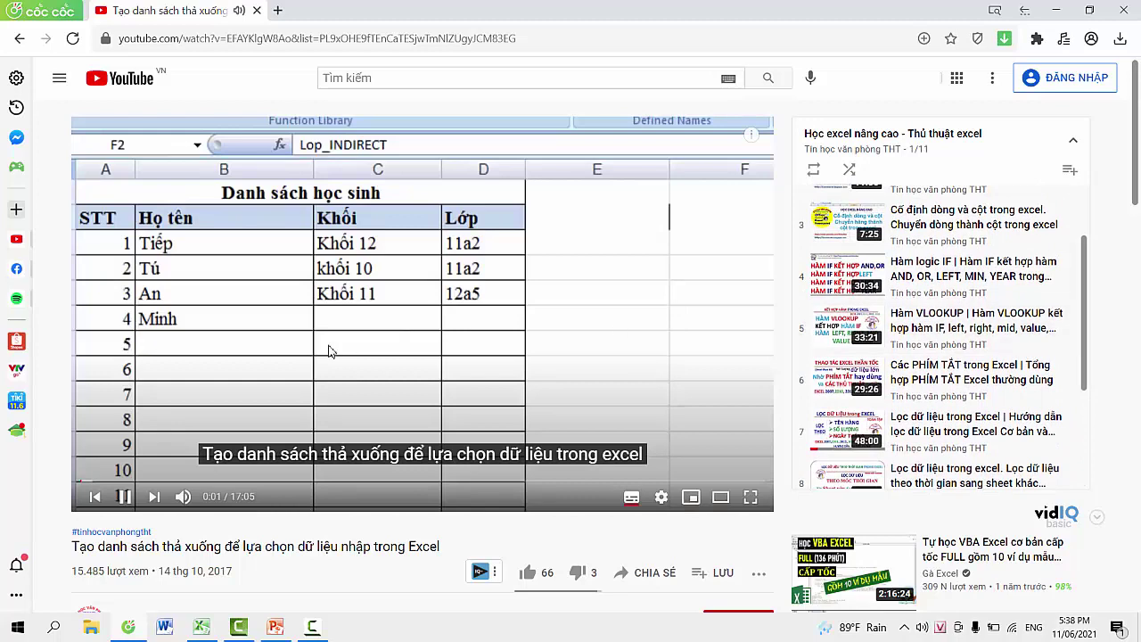
{"action": "left_click", "coordinate": [124, 497]}
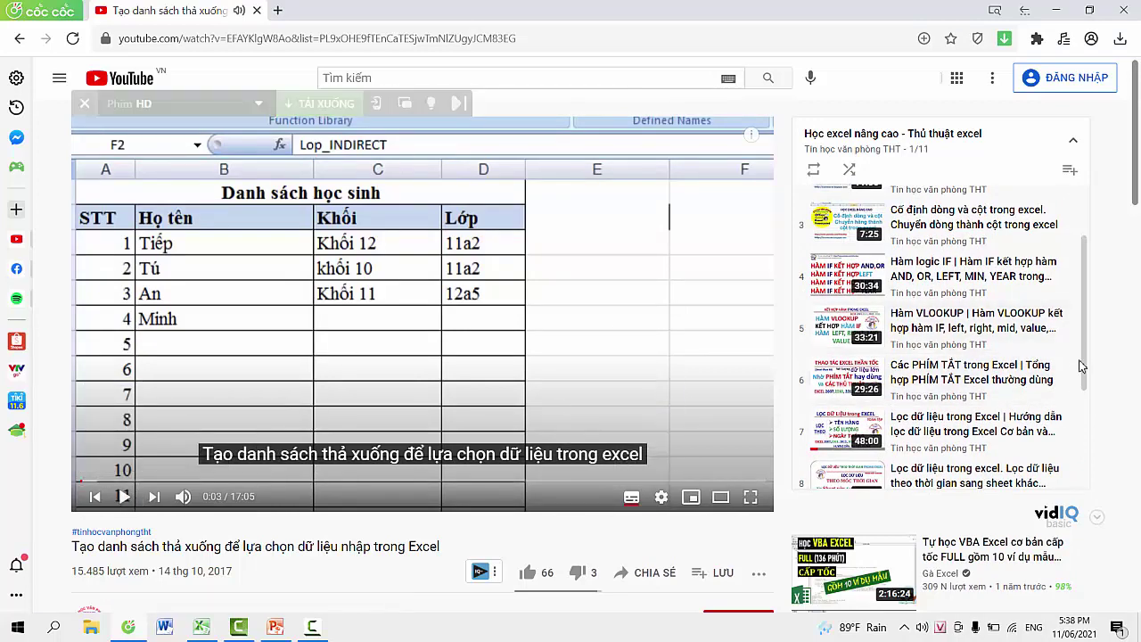
{"action": "mouse_move", "coordinate": [1082, 365]}
{"action": "left_mouse_down"}
{"action": "mouse_move", "coordinate": [1088, 294]}
{"action": "mouse_move", "coordinate": [1087, 463]}
{"action": "left_mouse_up"}
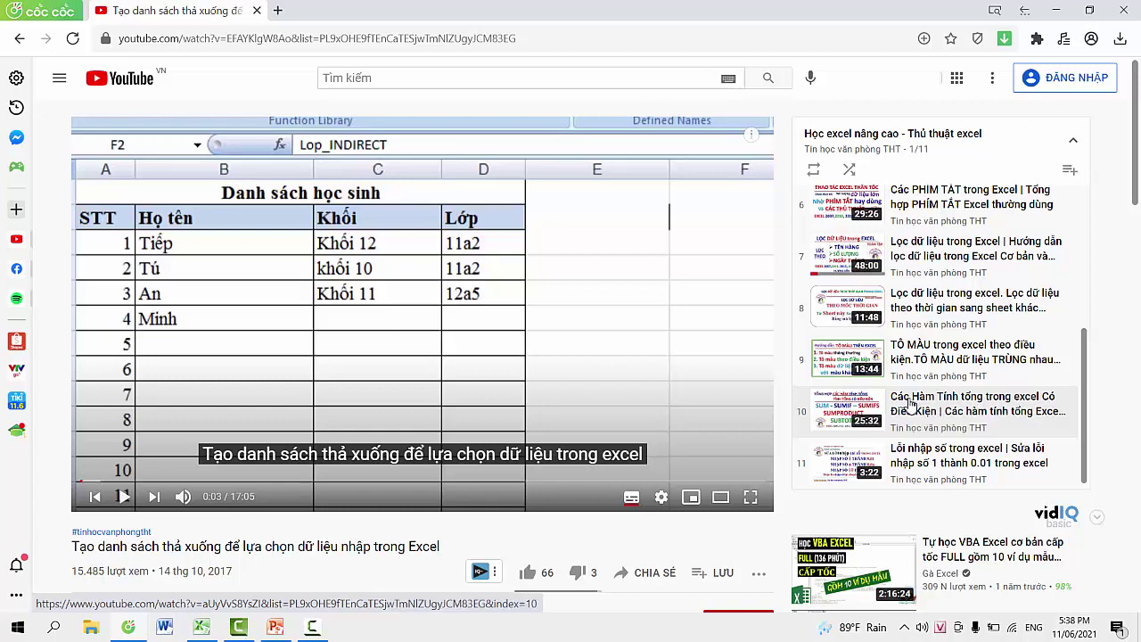
{"action": "left_click", "coordinate": [1018, 406]}
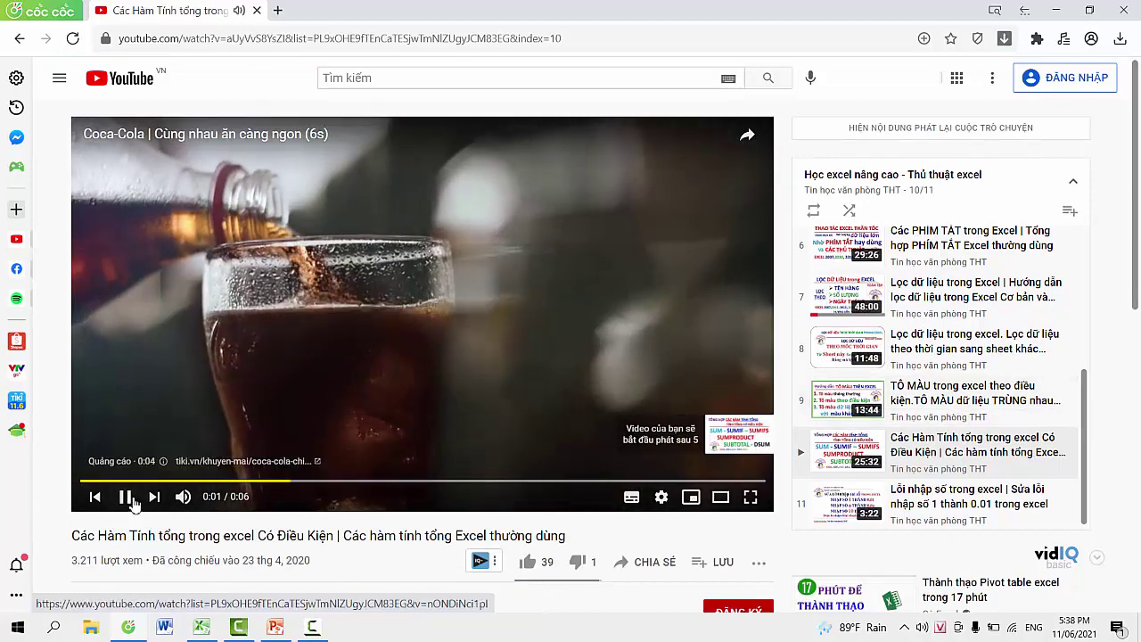
{"action": "left_click", "coordinate": [128, 497]}
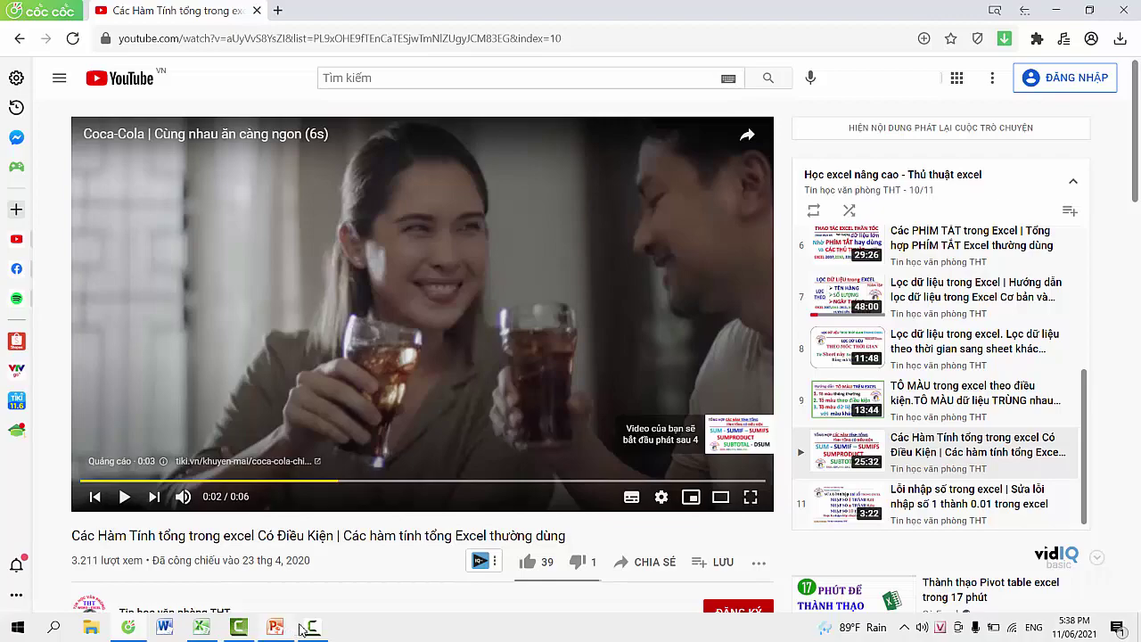
{"action": "left_click", "coordinate": [204, 630]}
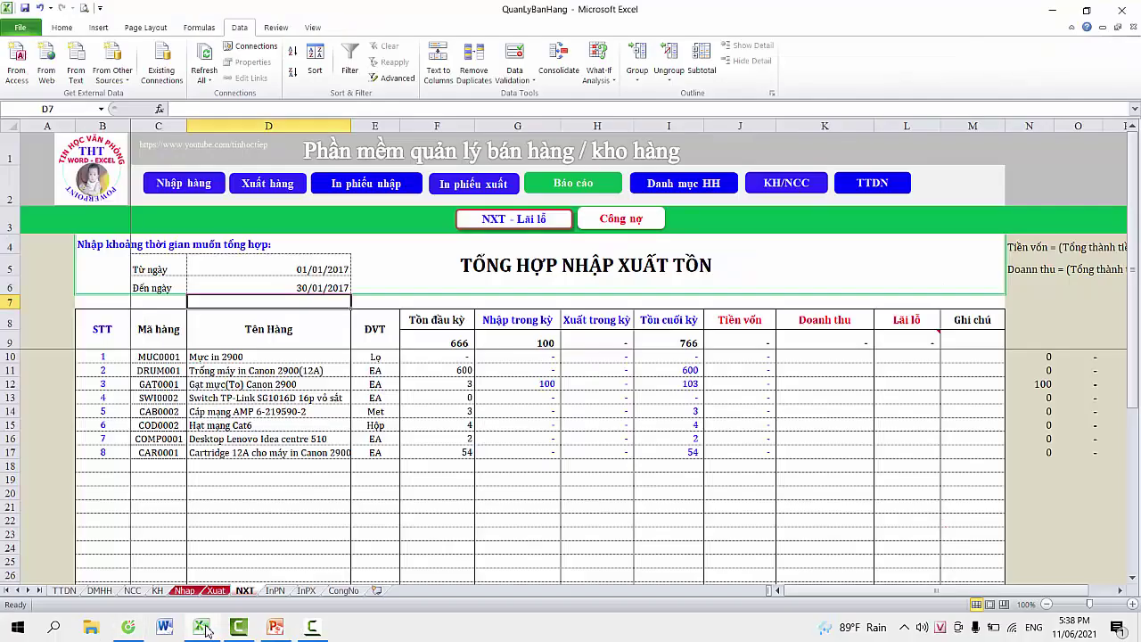